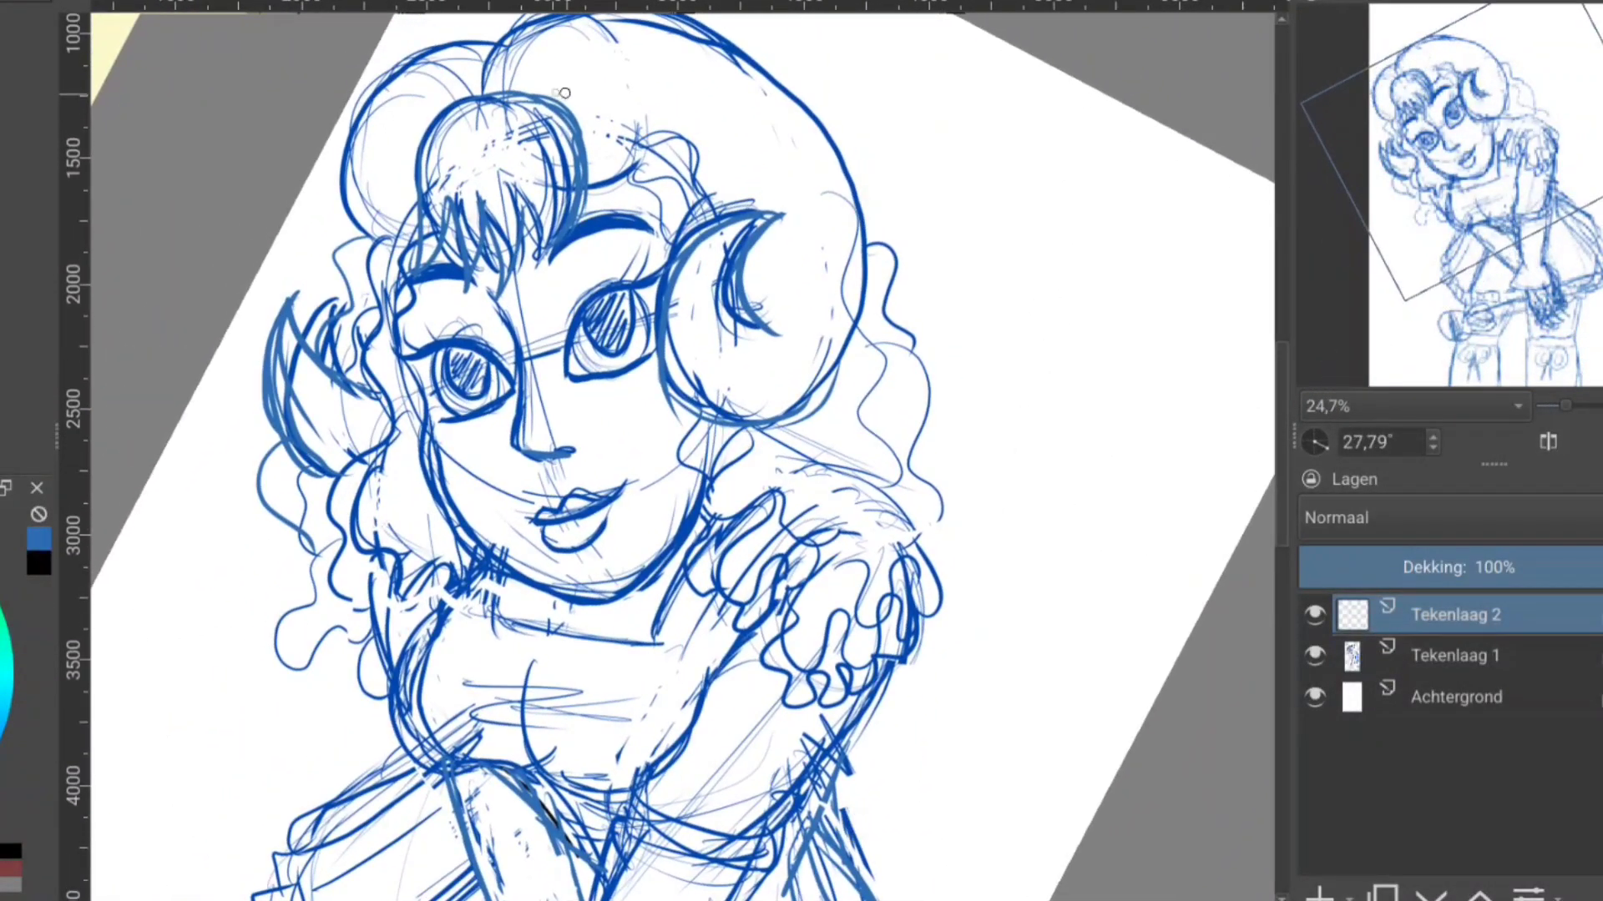
- Switch to black and ink the outer hair curve and zigzag bangs
key(x)
mouse_move(534, 96)
mouse_down()
mouse_move(413, 163)
mouse_move(424, 276)
mouse_up()
mouse_move(448, 201)
mouse_down()
mouse_move(442, 296)
mouse_move(476, 304)
mouse_up()
mouse_move(510, 205)
mouse_down()
mouse_move(497, 276)
mouse_move(578, 196)
mouse_move(538, 94)
mouse_up()
- Ink both eyes with lashes and both eyebrows in black
mouse_move(641, 282)
mouse_down()
mouse_move(555, 346)
mouse_move(639, 357)
mouse_move(660, 338)
mouse_move(648, 272)
mouse_move(626, 354)
mouse_move(605, 296)
mouse_up()
mouse_move(510, 378)
mouse_down()
mouse_move(405, 355)
mouse_move(459, 334)
mouse_move(436, 390)
mouse_move(514, 385)
mouse_move(474, 357)
mouse_move(505, 352)
mouse_up()
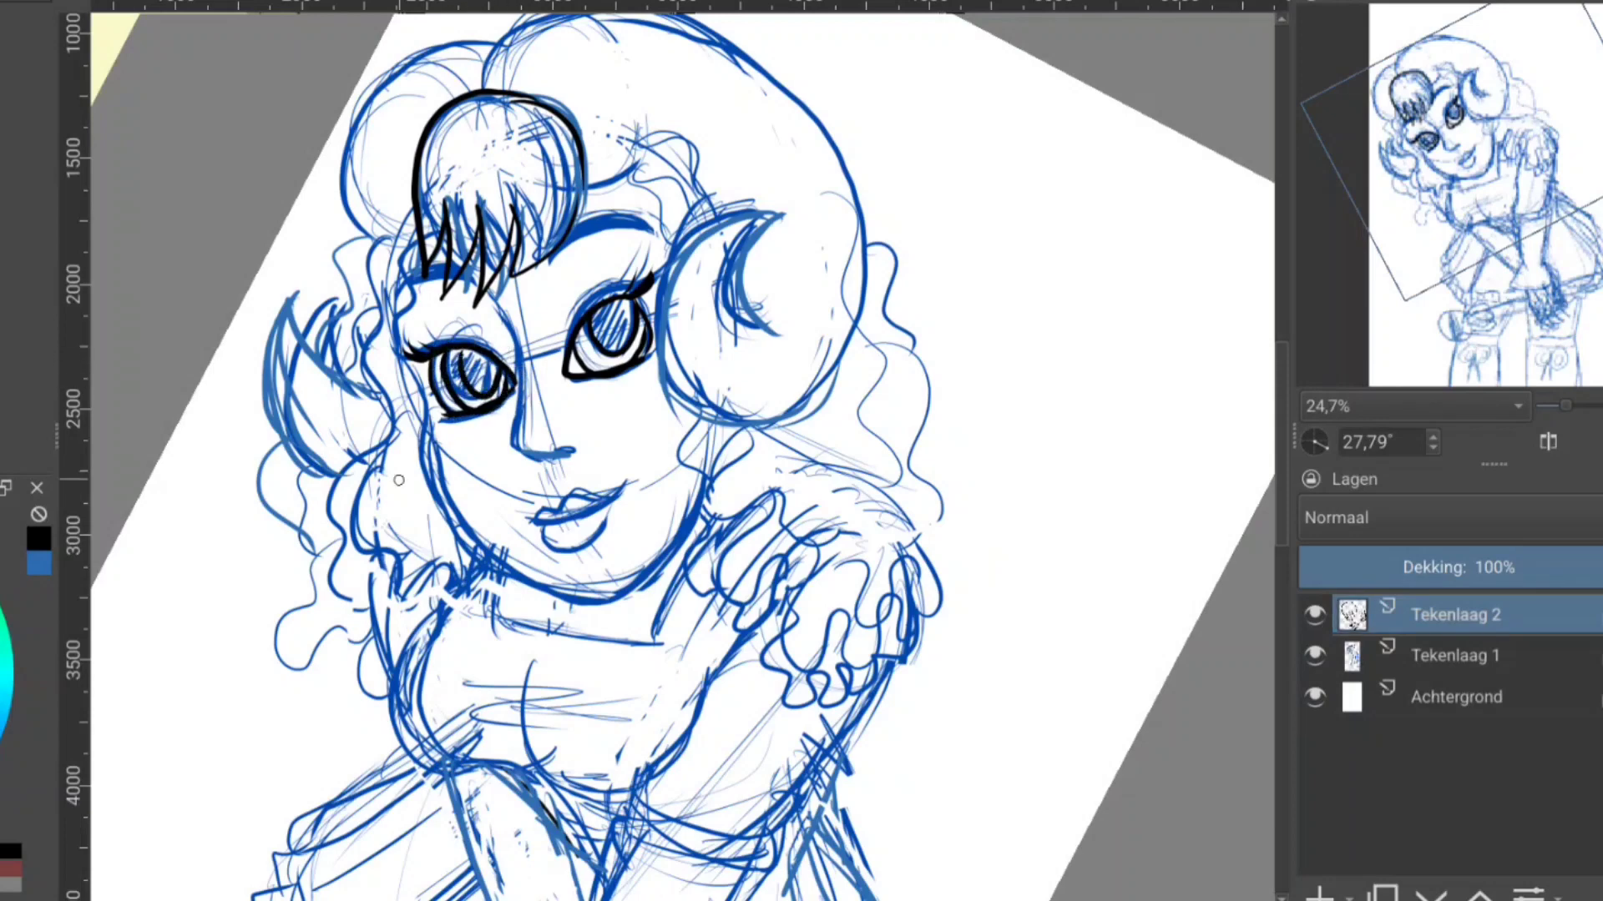
drag(398, 315, 457, 286)
drag(555, 272, 642, 232)
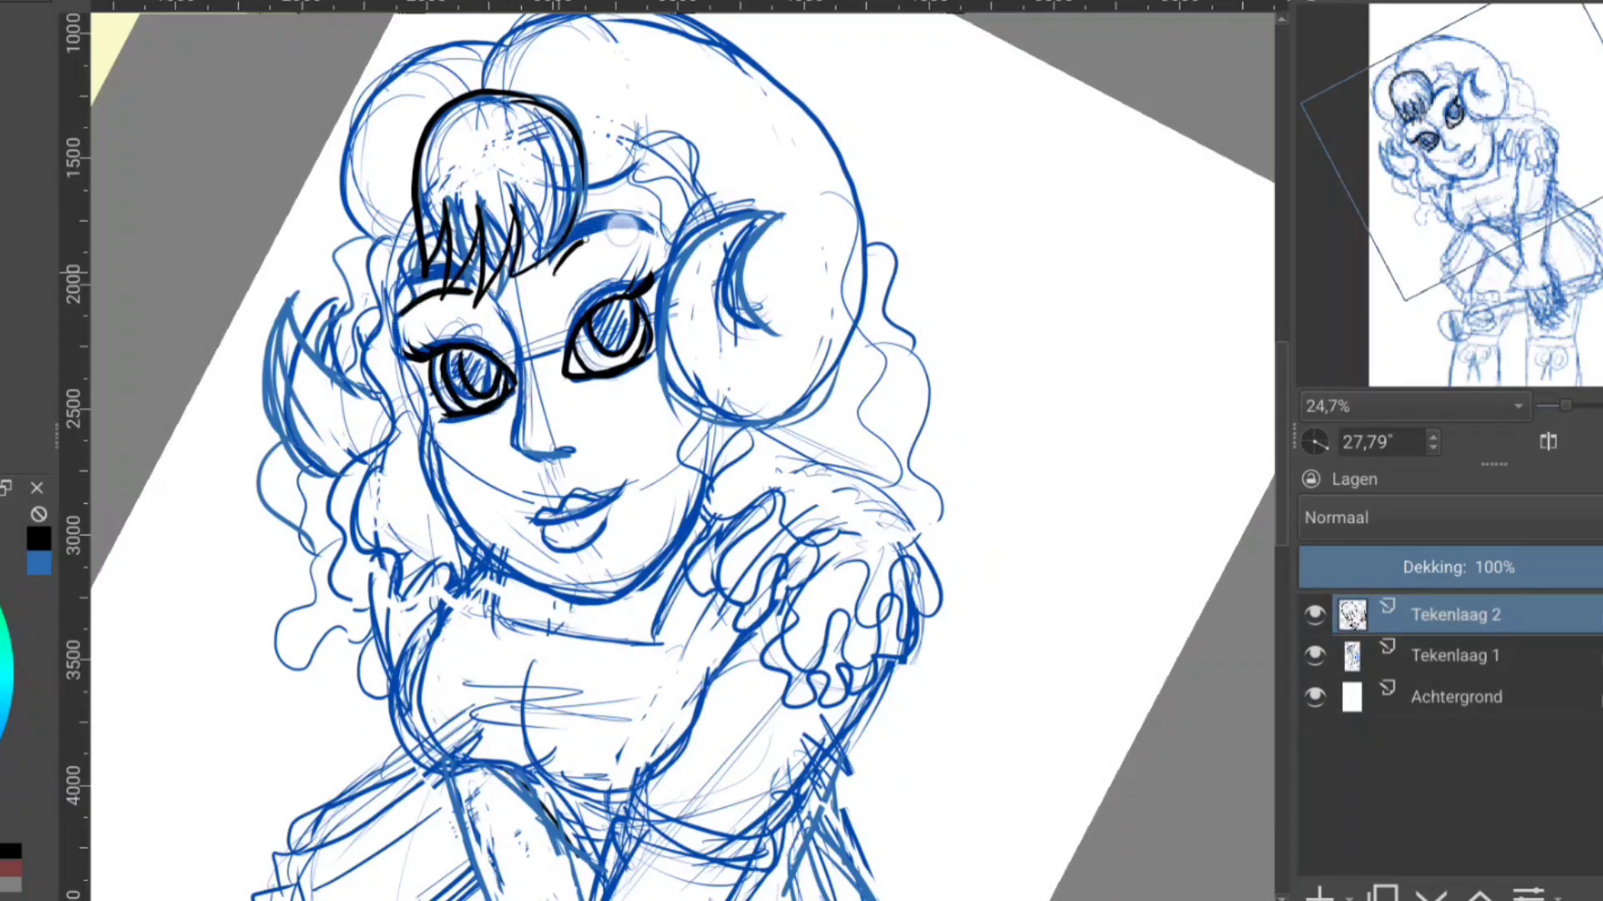
- Ink the nose, upper and lower lips, cheek-to-chin jawline and the bangs' left edge
mouse_move(492, 305)
mouse_down()
mouse_move(520, 421)
mouse_move(576, 448)
mouse_up()
drag(3, 201, 107, 91)
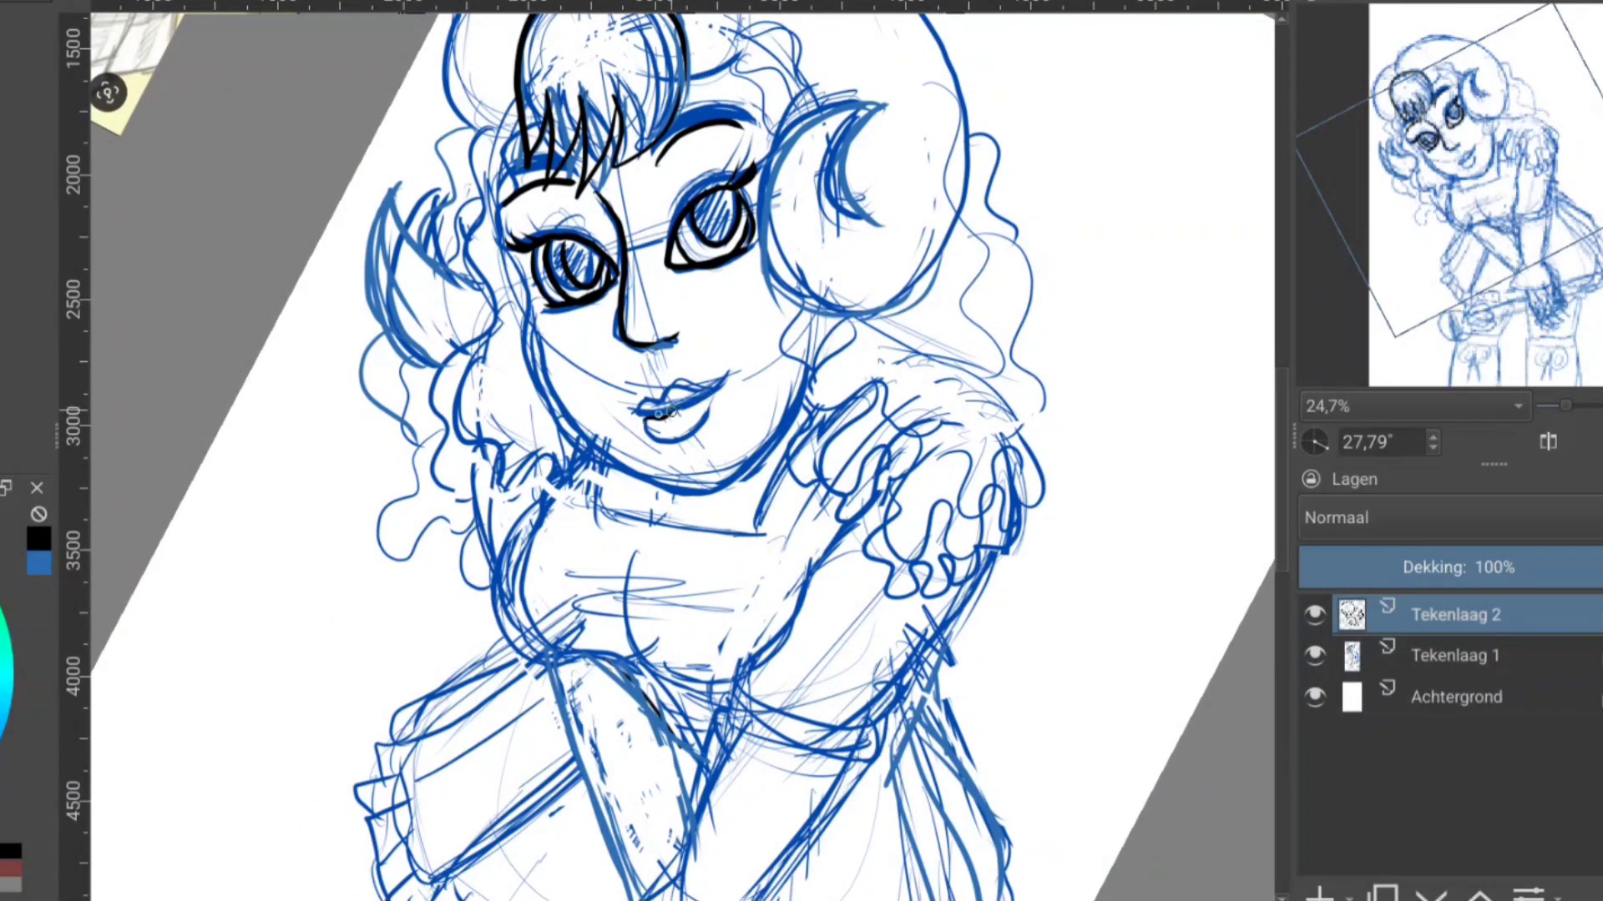
drag(634, 409, 722, 384)
mouse_move(634, 407)
mouse_down()
mouse_move(725, 380)
mouse_move(648, 422)
mouse_up()
mouse_move(516, 255)
mouse_down()
mouse_move(591, 443)
mouse_move(816, 380)
mouse_up()
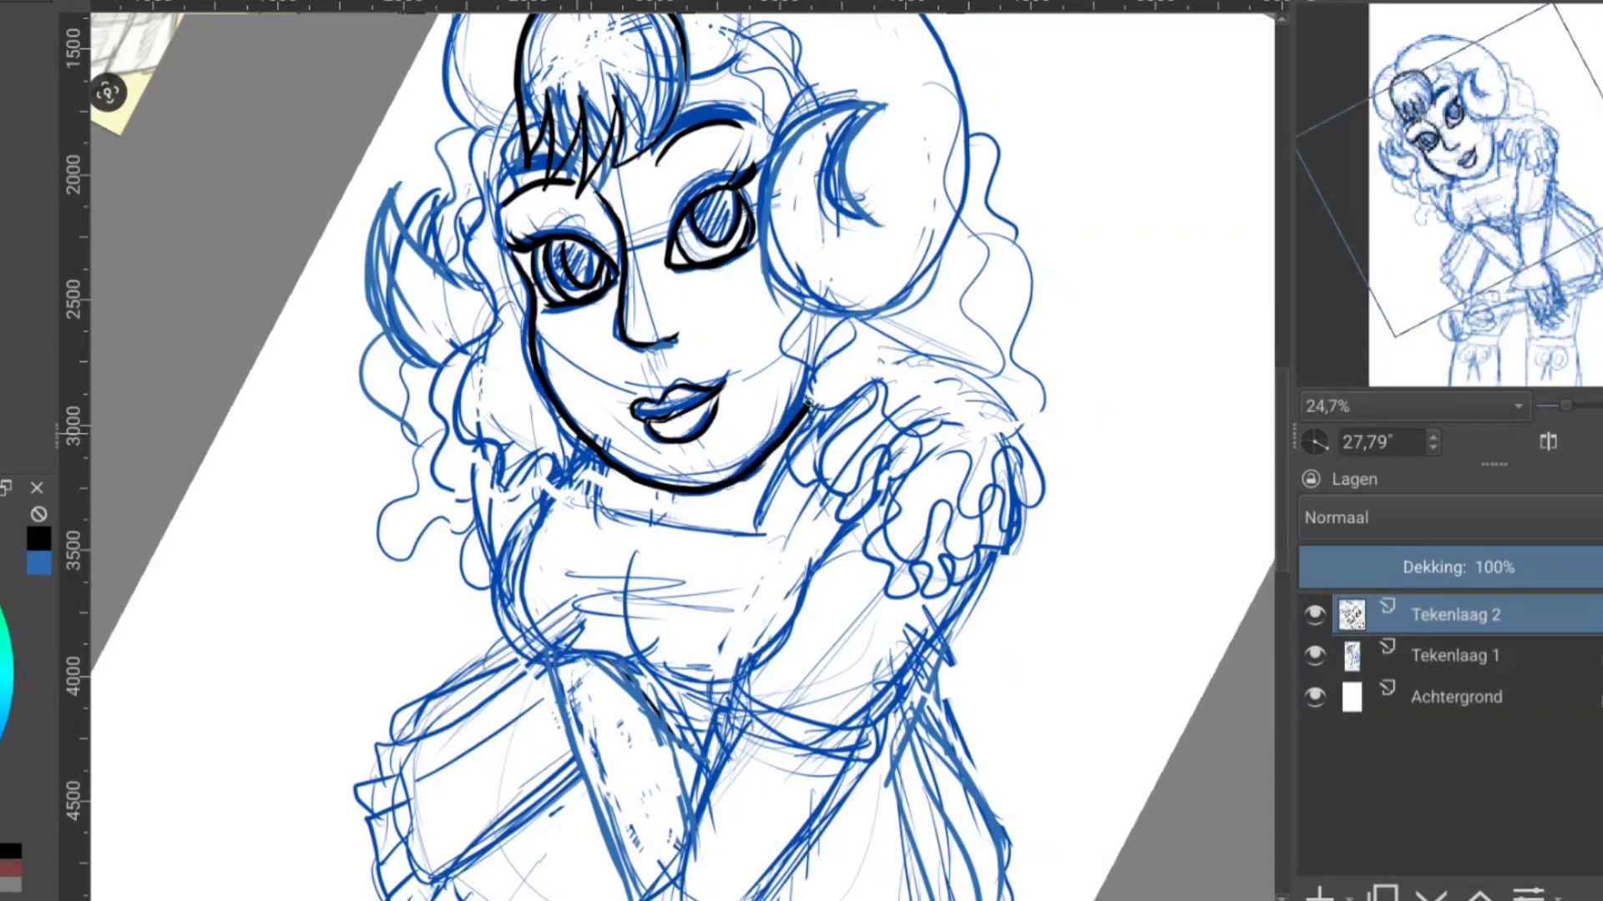
drag(516, 159, 499, 221)
drag(539, 114, 493, 221)
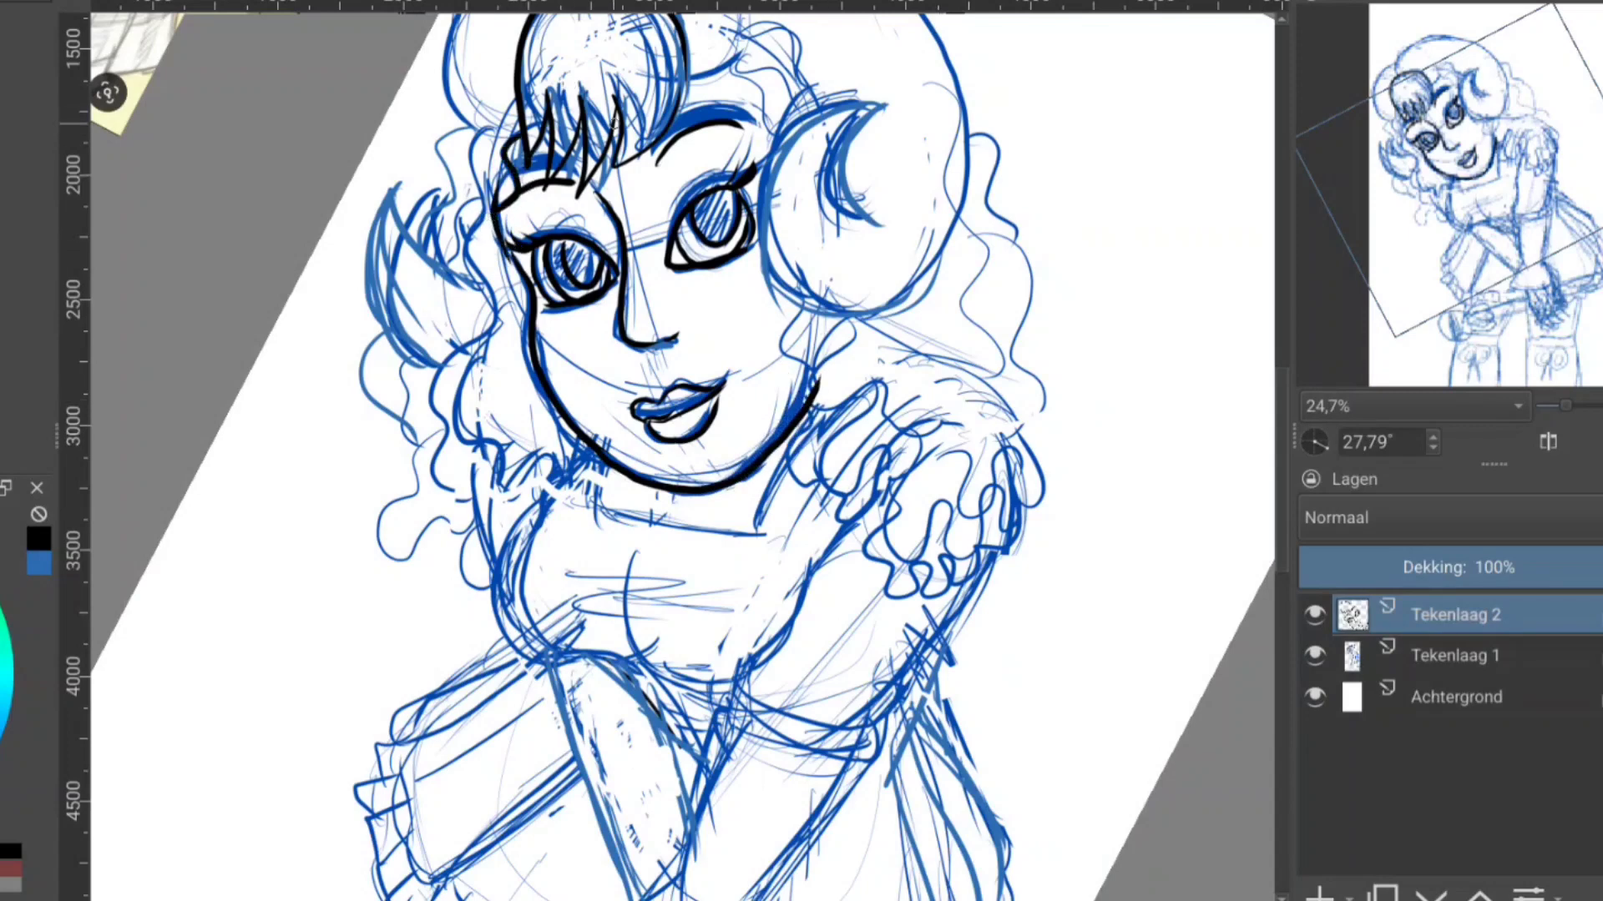
drag(564, 8, 544, 94)
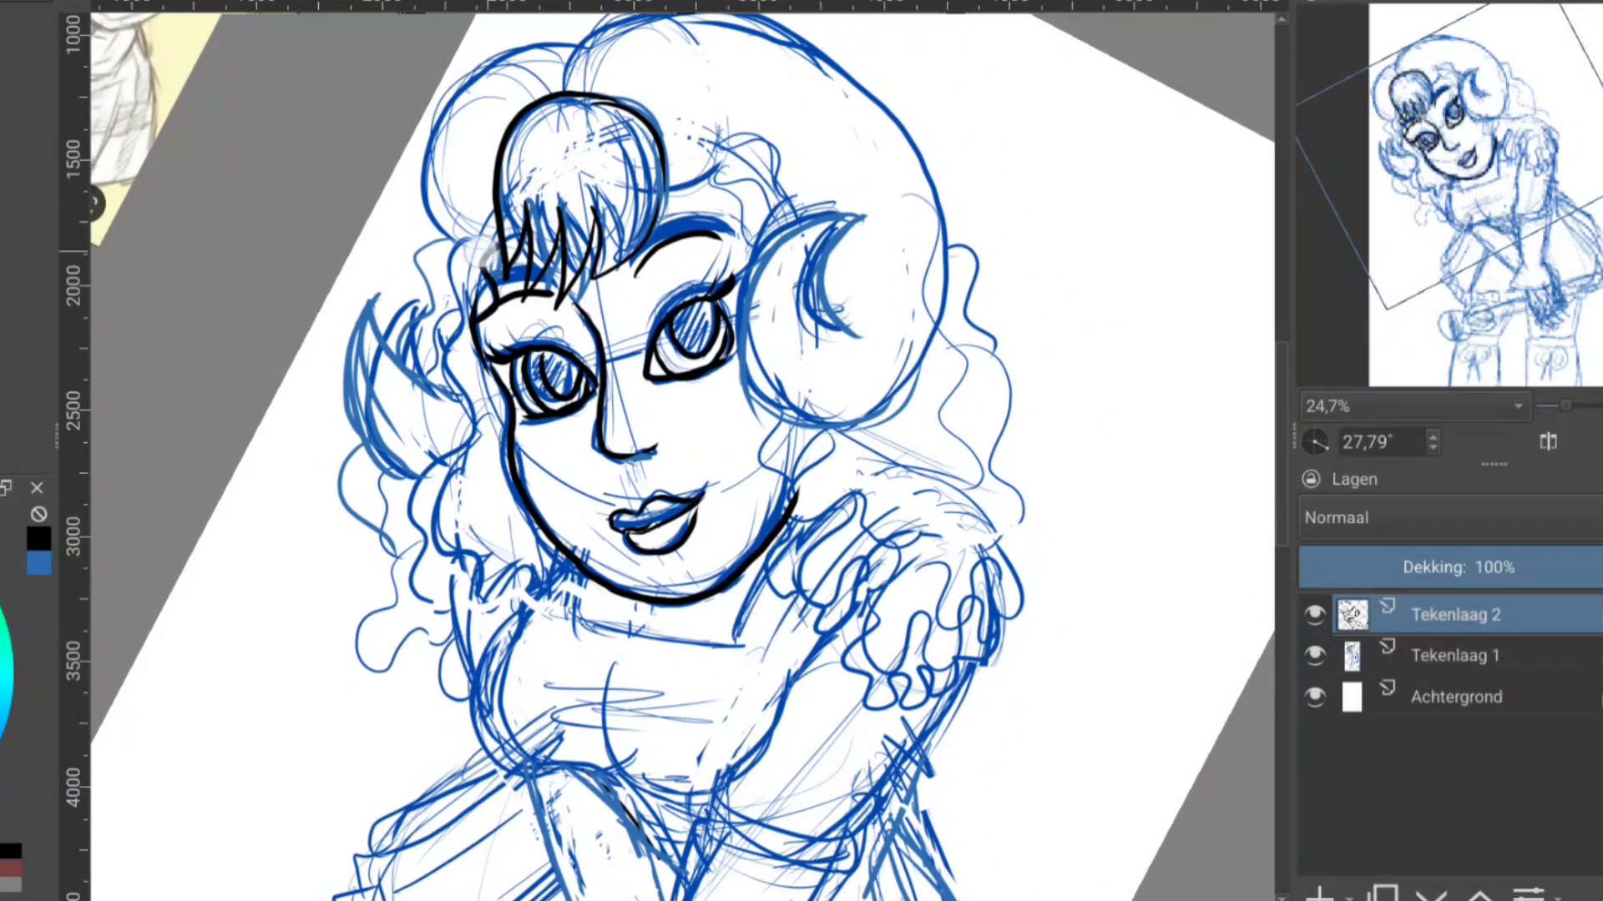
- Ink the left hair bun, both ram horns, the wavy side hair and the ruffled collar
mouse_move(490, 250)
mouse_down()
mouse_move(563, 84)
mouse_move(619, 16)
mouse_move(834, 50)
mouse_move(918, 167)
mouse_move(918, 333)
mouse_move(743, 380)
mouse_move(843, 220)
mouse_move(860, 309)
mouse_up()
mouse_move(668, 190)
mouse_down()
mouse_move(720, 157)
mouse_move(751, 252)
mouse_up()
drag(714, 159, 772, 193)
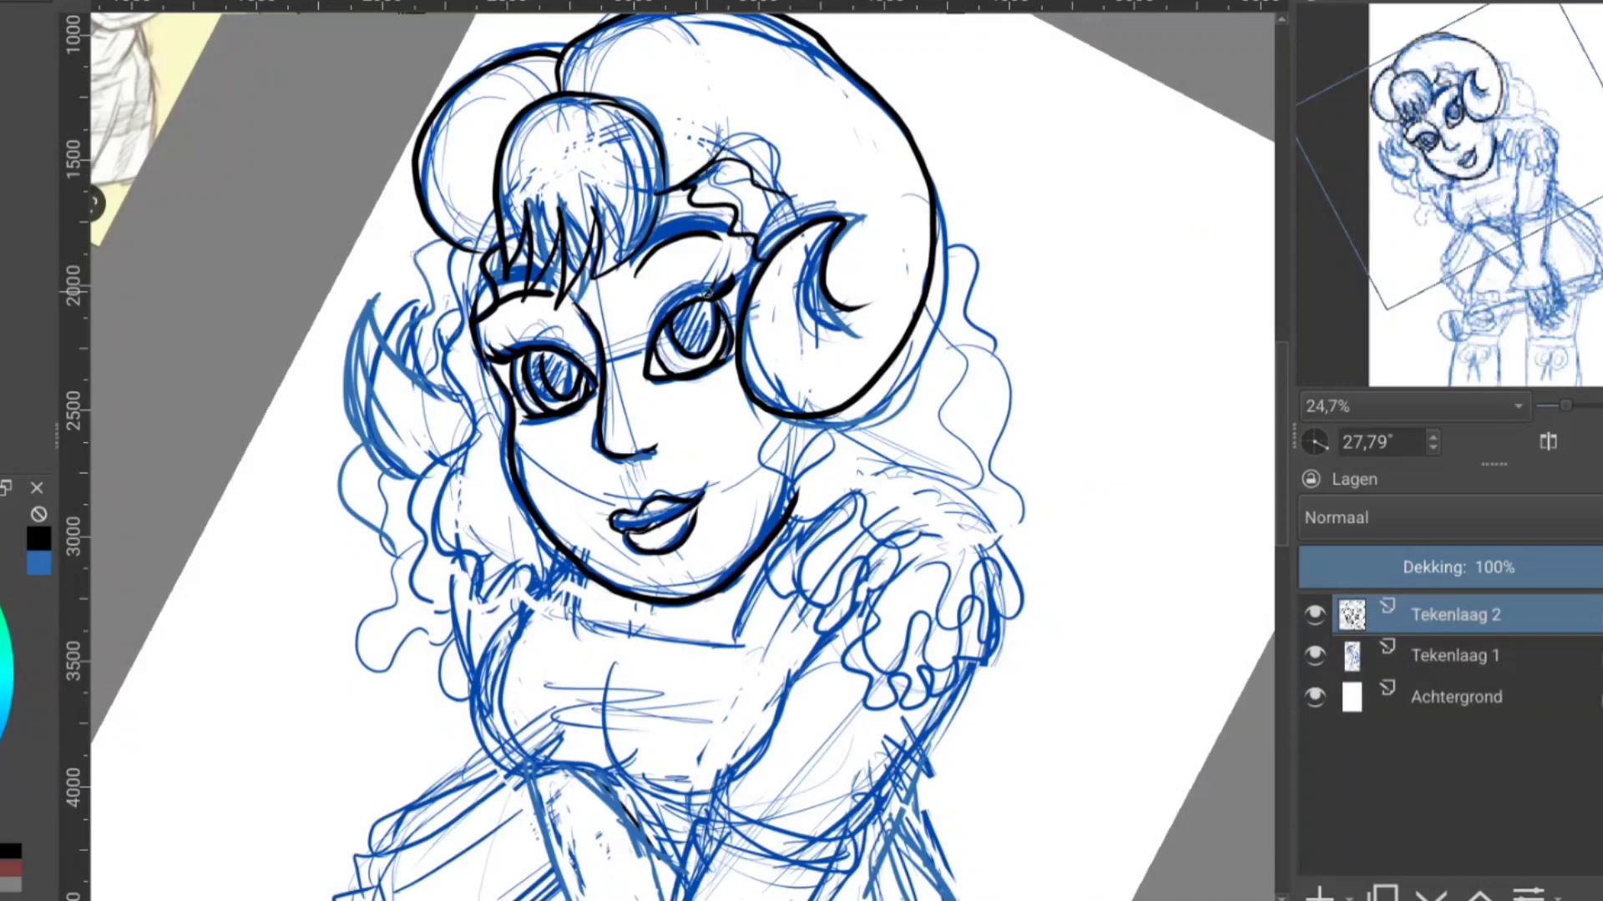
mouse_move(444, 236)
mouse_down()
mouse_move(430, 302)
mouse_move(455, 463)
mouse_move(429, 598)
mouse_up()
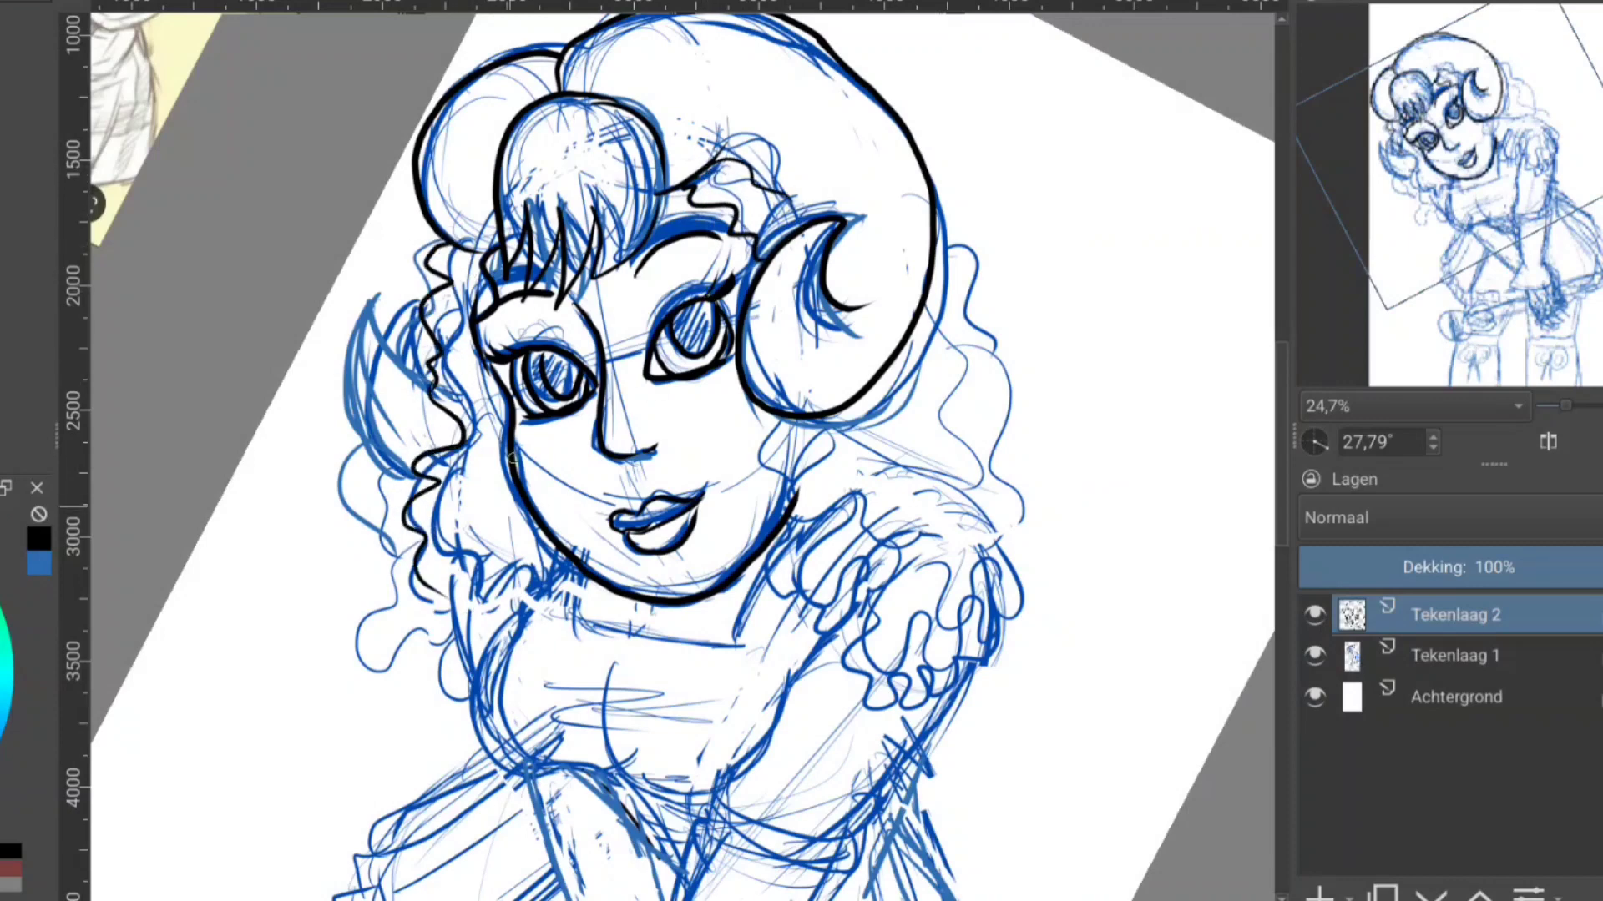
mouse_move(381, 303)
mouse_down()
mouse_move(434, 386)
mouse_move(355, 405)
mouse_move(426, 476)
mouse_up()
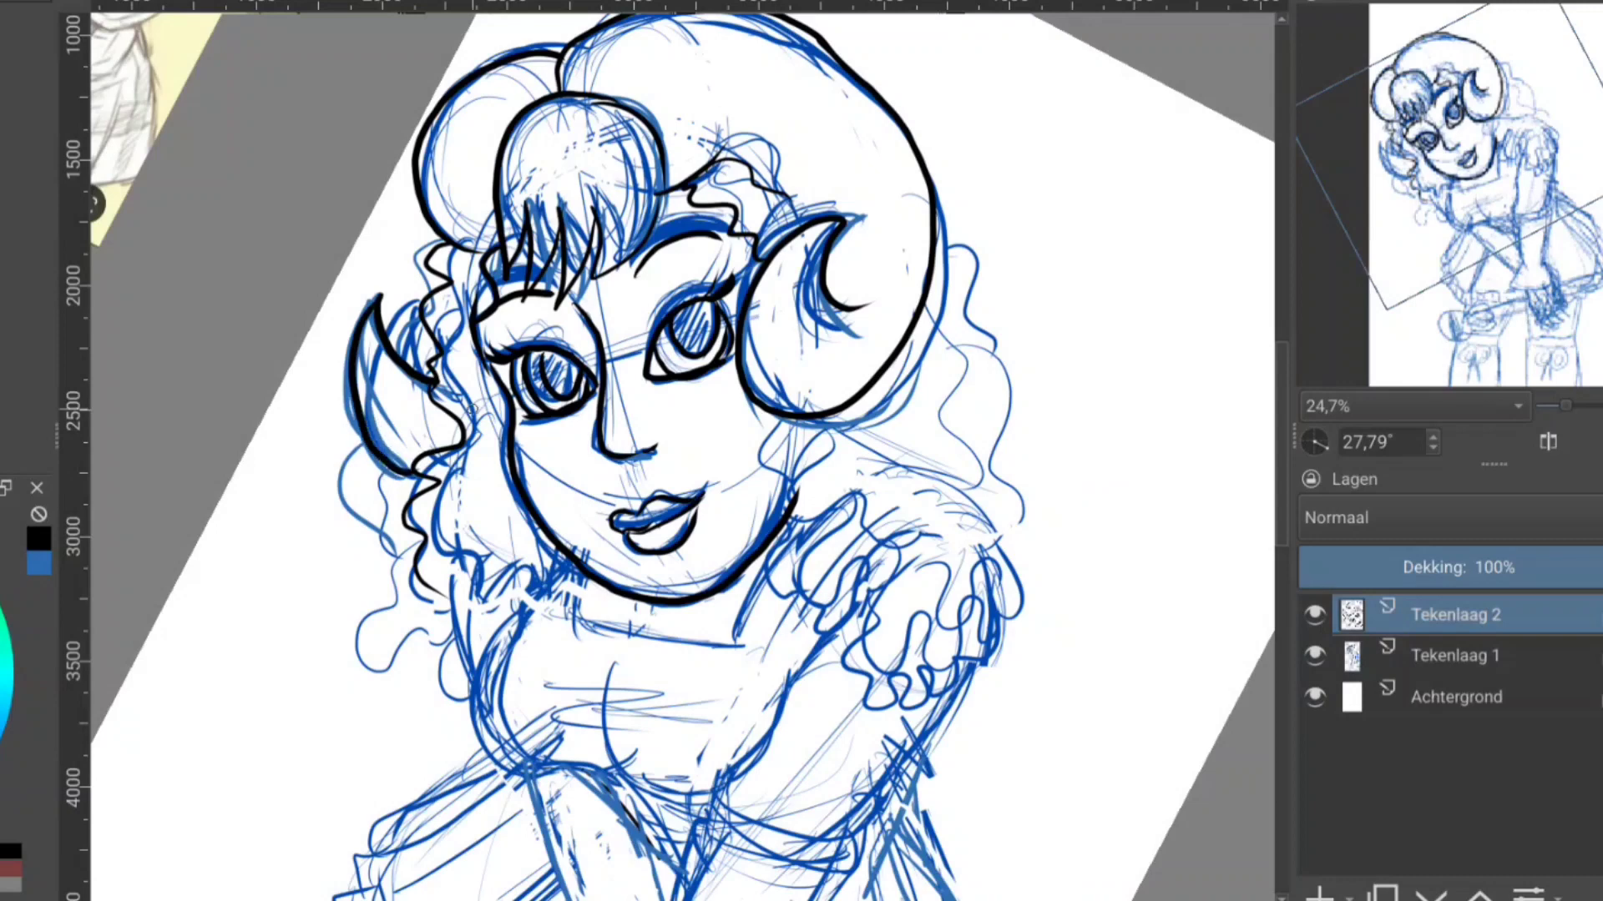
drag(585, 557, 447, 605)
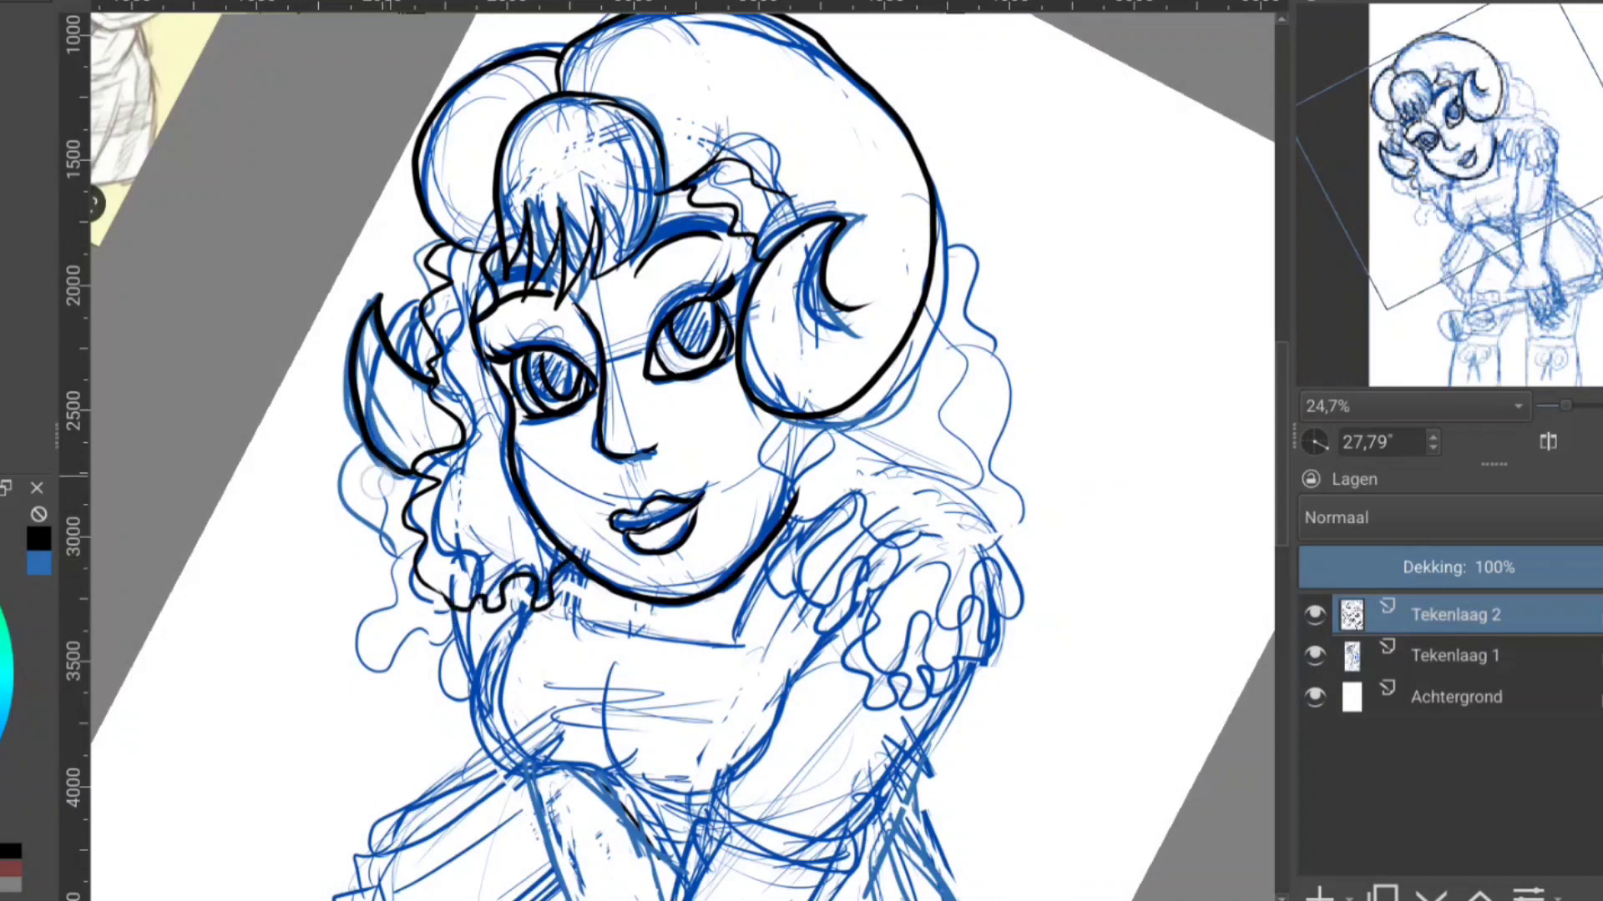
mouse_move(376, 468)
mouse_down()
mouse_move(394, 672)
mouse_move(462, 686)
mouse_up()
- Ink the curly ruffles along the sleeve and the curls beside the horn
mouse_move(807, 441)
mouse_down()
mouse_move(768, 534)
mouse_move(868, 651)
mouse_move(1014, 635)
mouse_move(994, 372)
mouse_move(939, 263)
mouse_move(1022, 463)
mouse_up()
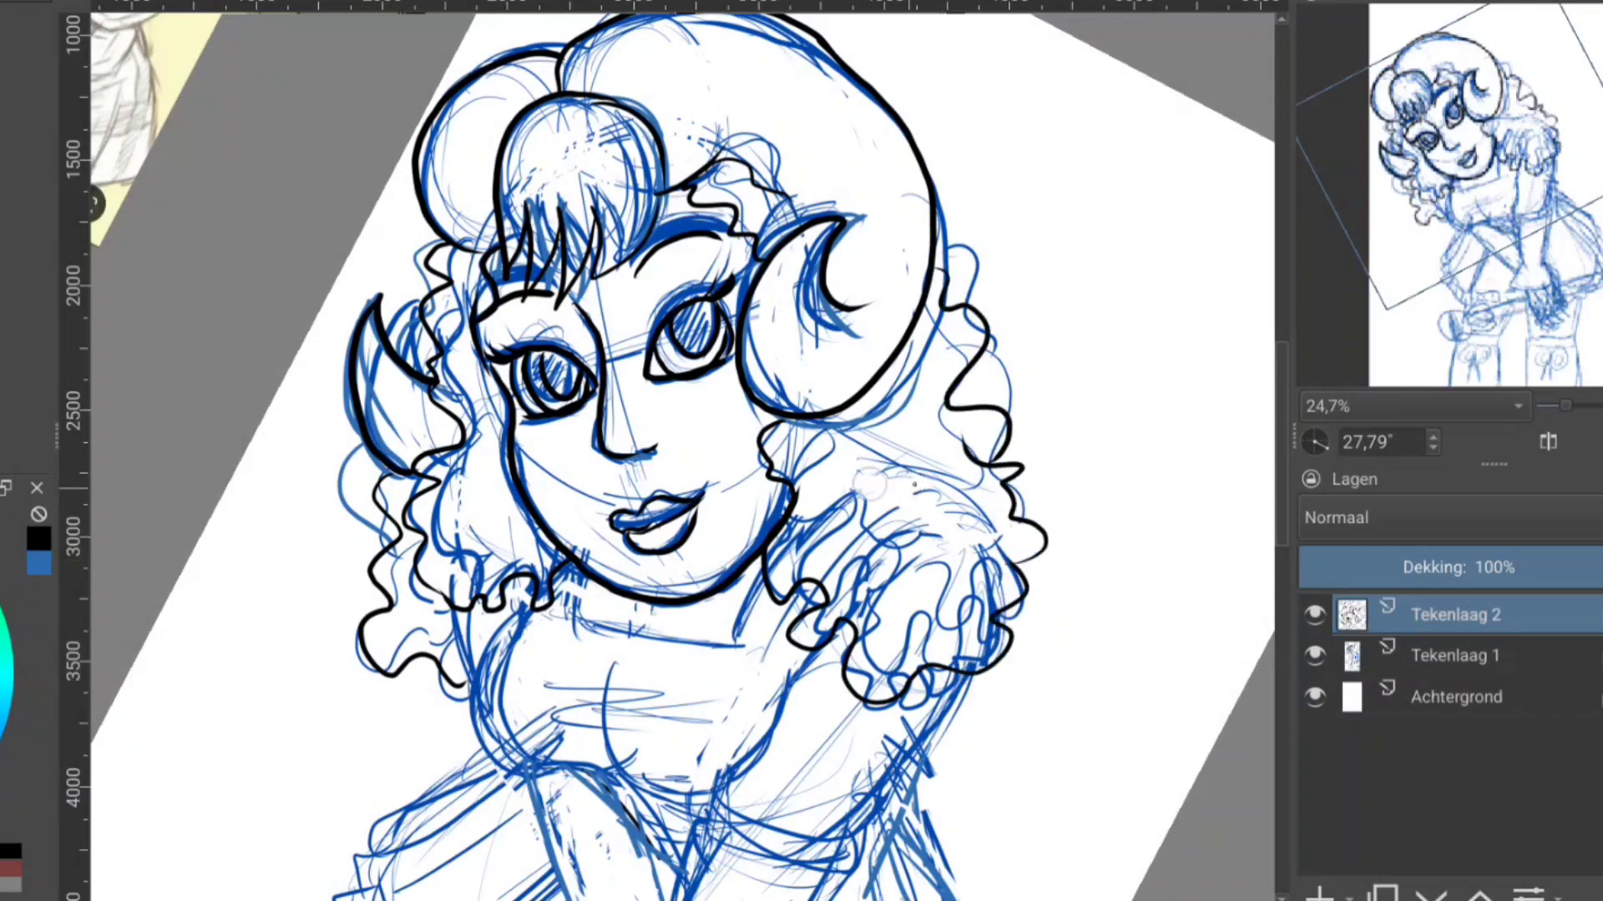
drag(910, 480, 843, 556)
mouse_move(939, 526)
mouse_down()
mouse_move(868, 659)
mouse_move(947, 546)
mouse_move(960, 622)
mouse_move(864, 576)
mouse_up()
drag(845, 457, 797, 542)
drag(1031, 571, 1015, 675)
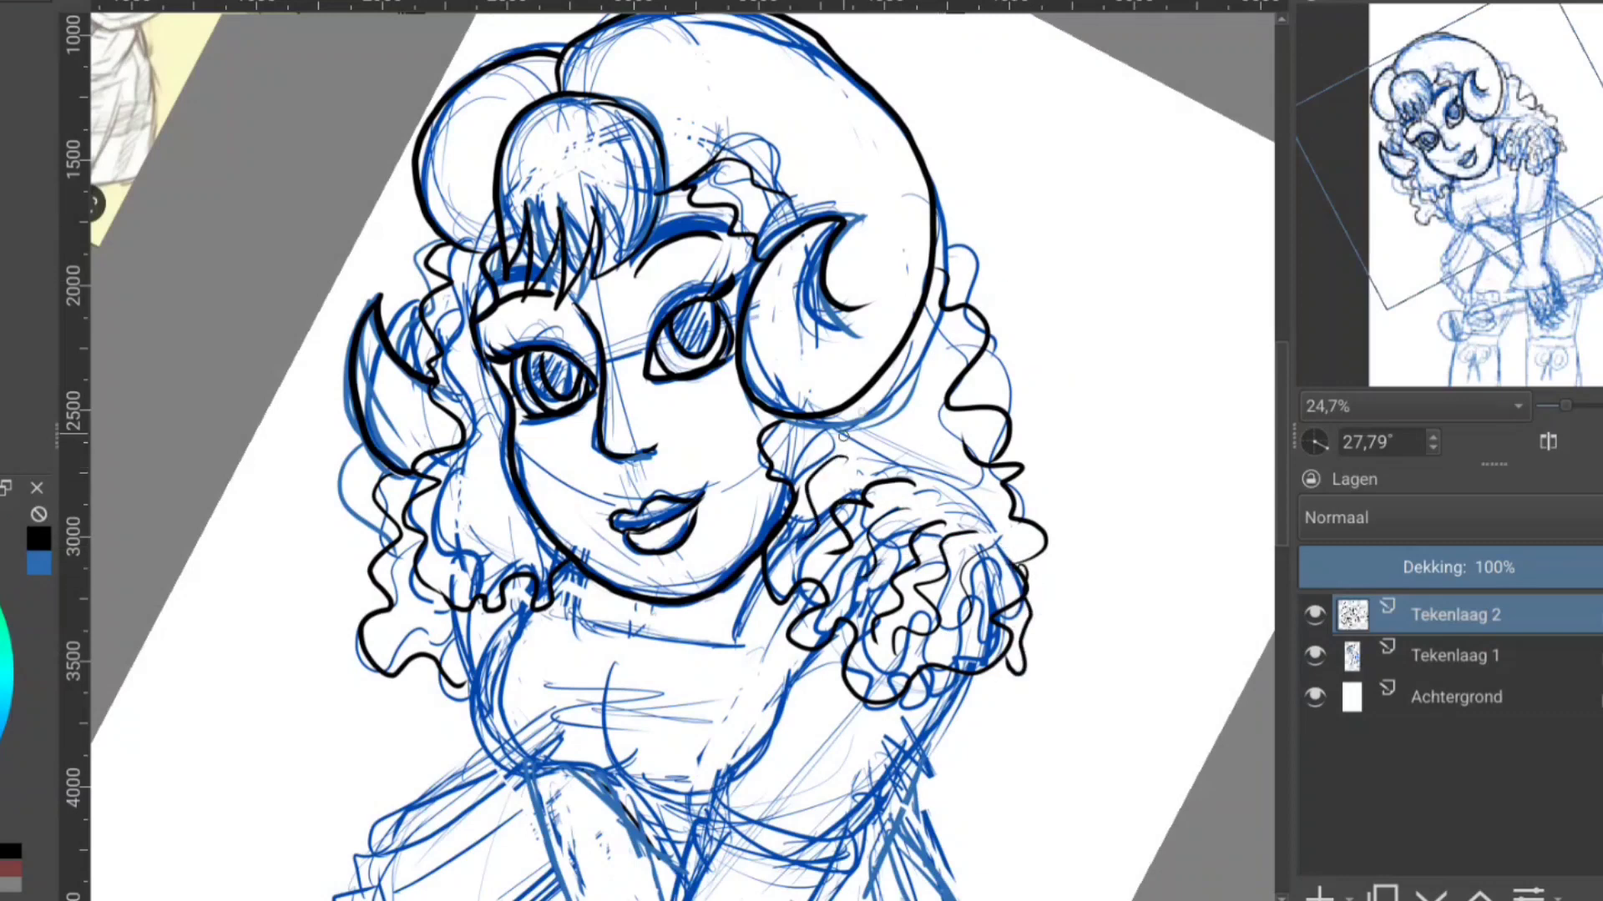
mouse_move(847, 434)
mouse_down()
mouse_move(884, 405)
mouse_move(943, 463)
mouse_move(972, 534)
mouse_up()
drag(918, 380, 980, 467)
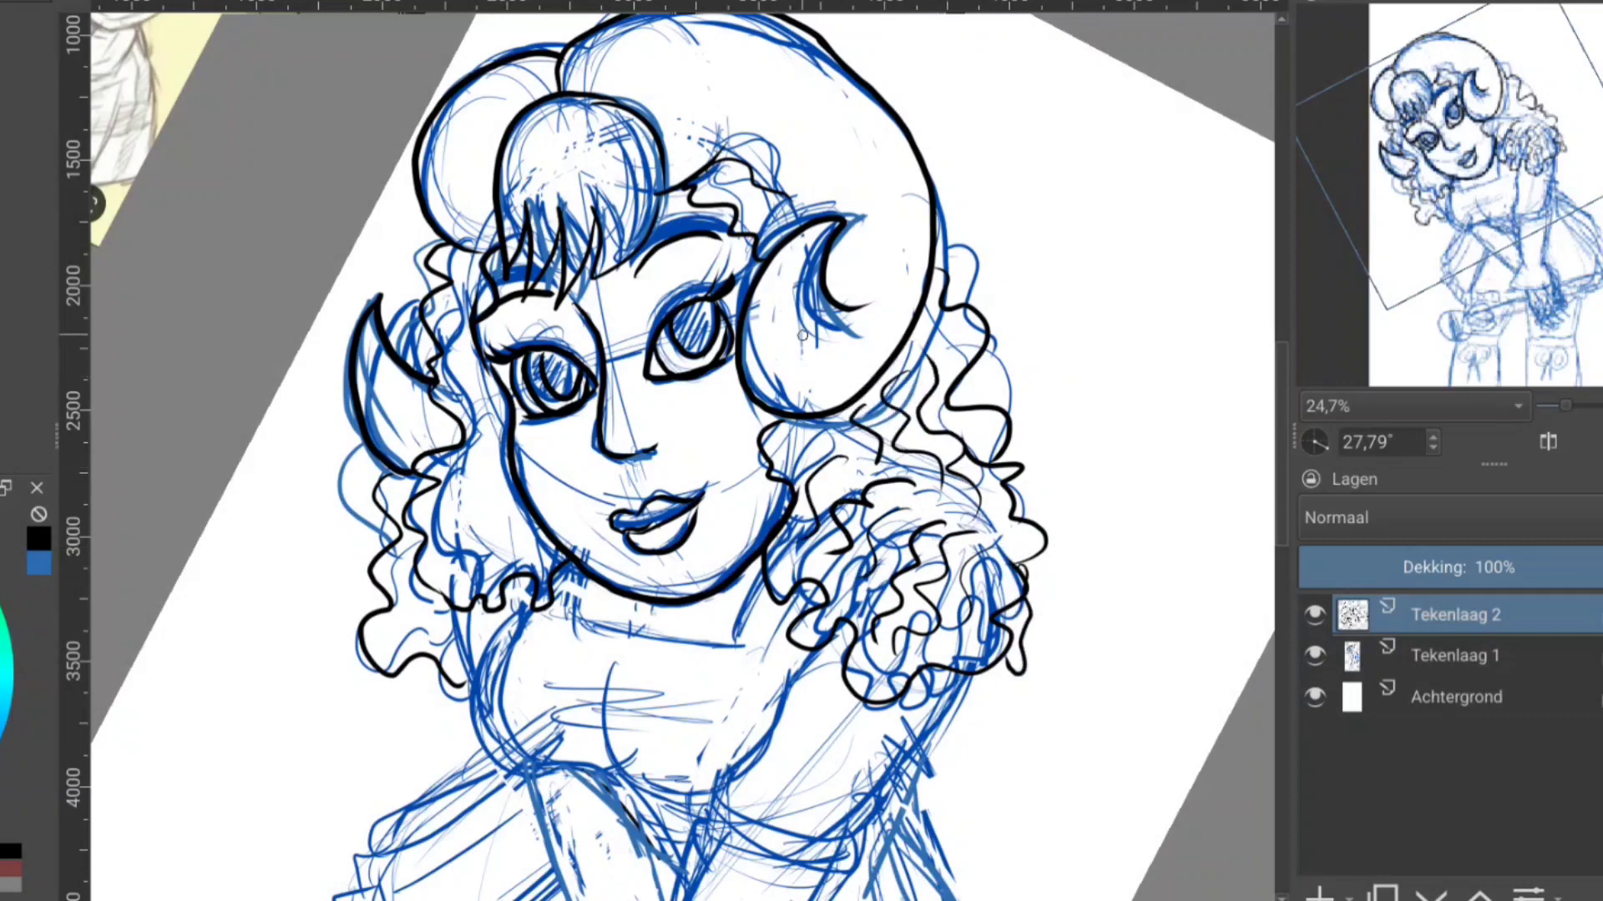
- Ink the dress collar, chest curve, bust and left side of the bodice
scroll(684, 451, down, 3)
scroll(684, 451, down, 2)
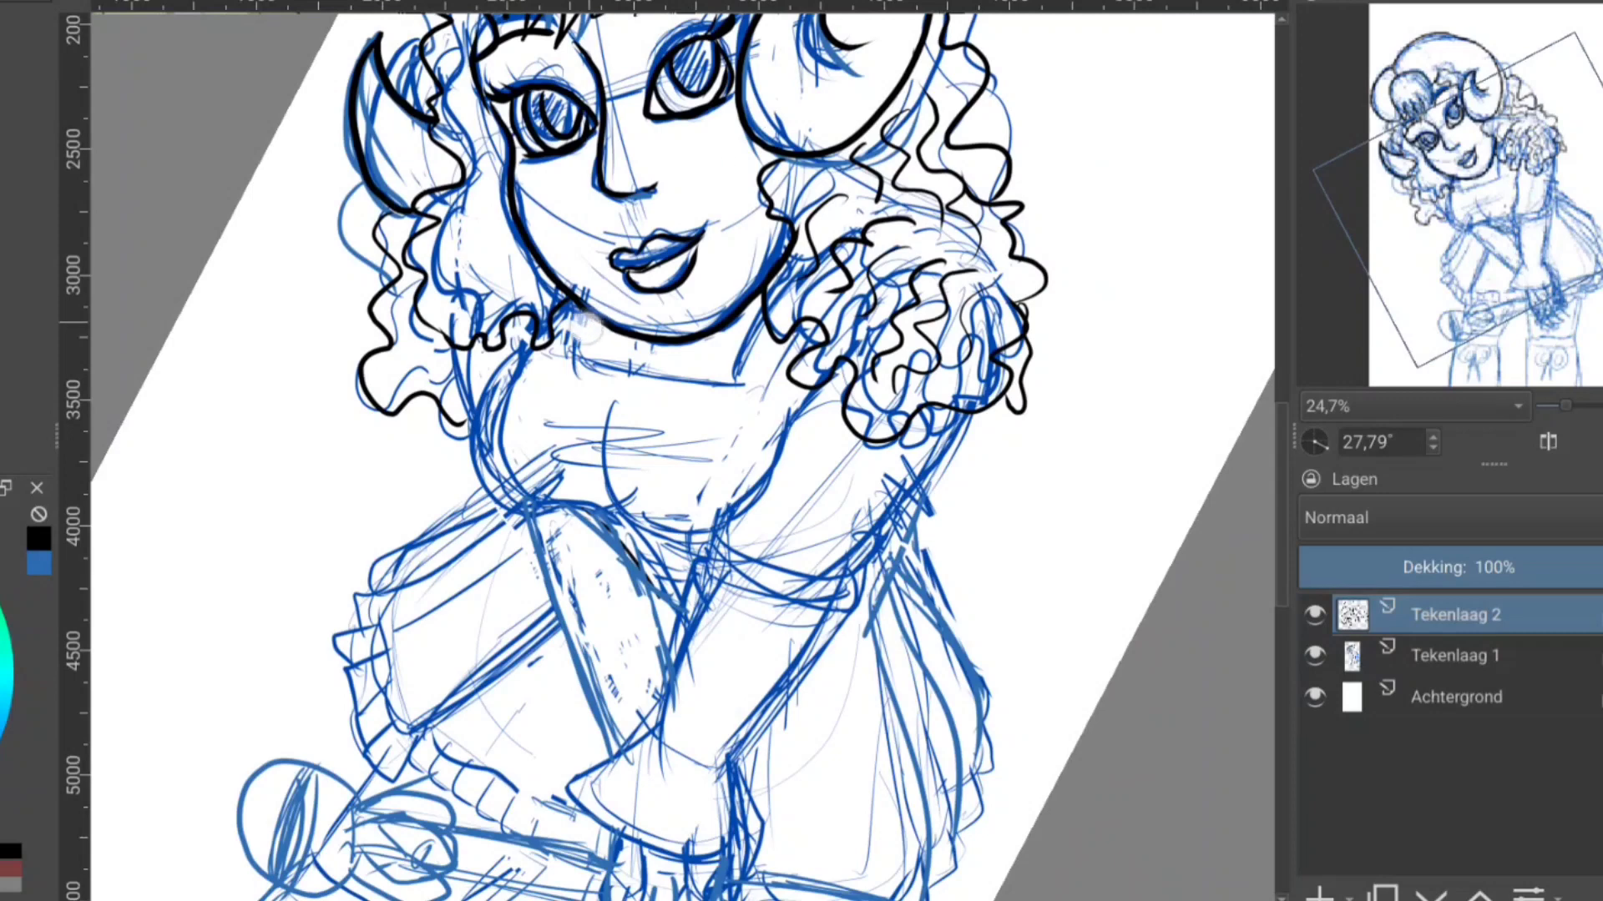
drag(584, 328, 726, 384)
drag(764, 309, 729, 385)
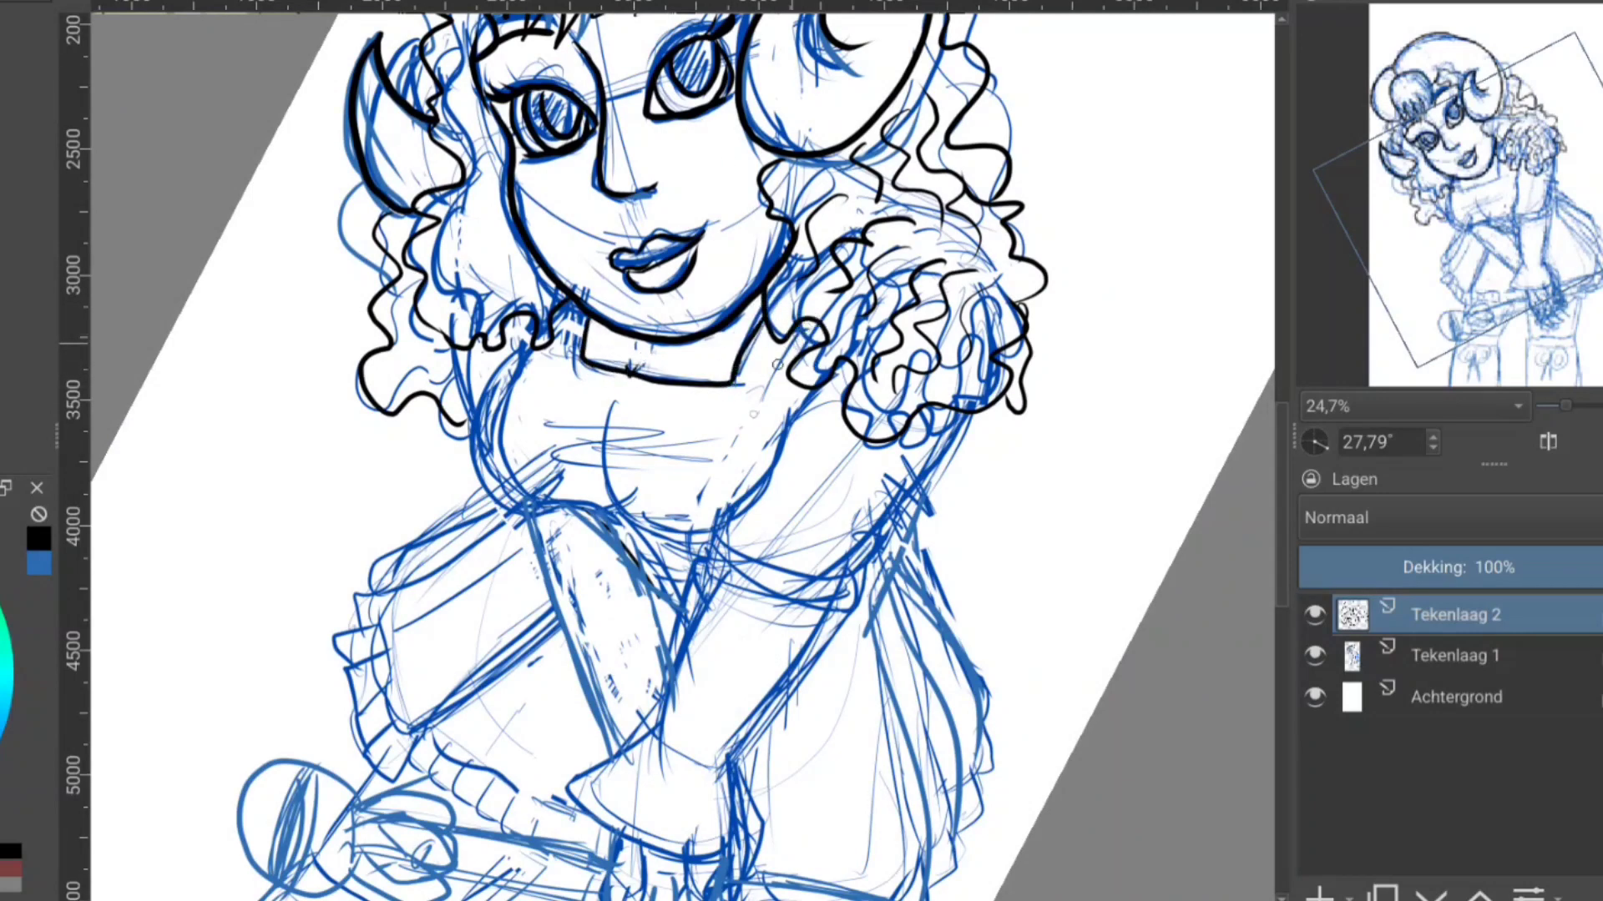
mouse_move(712, 526)
mouse_down()
mouse_move(734, 409)
mouse_move(797, 338)
mouse_up()
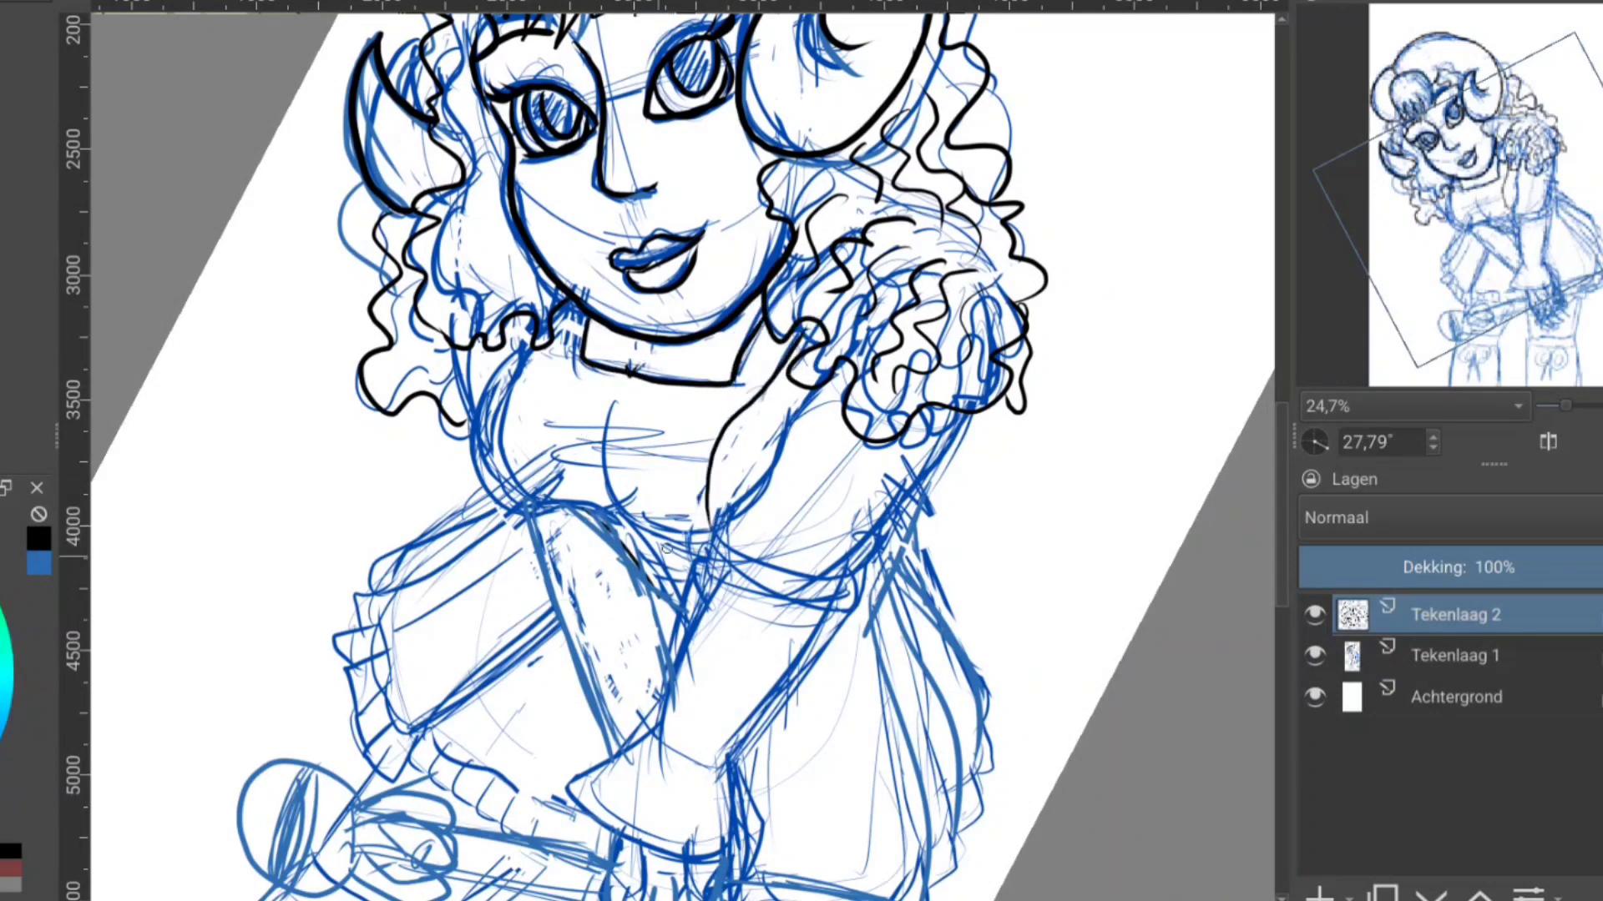
mouse_move(707, 538)
mouse_down()
mouse_move(493, 501)
mouse_move(505, 355)
mouse_move(508, 481)
mouse_up()
drag(451, 334, 473, 443)
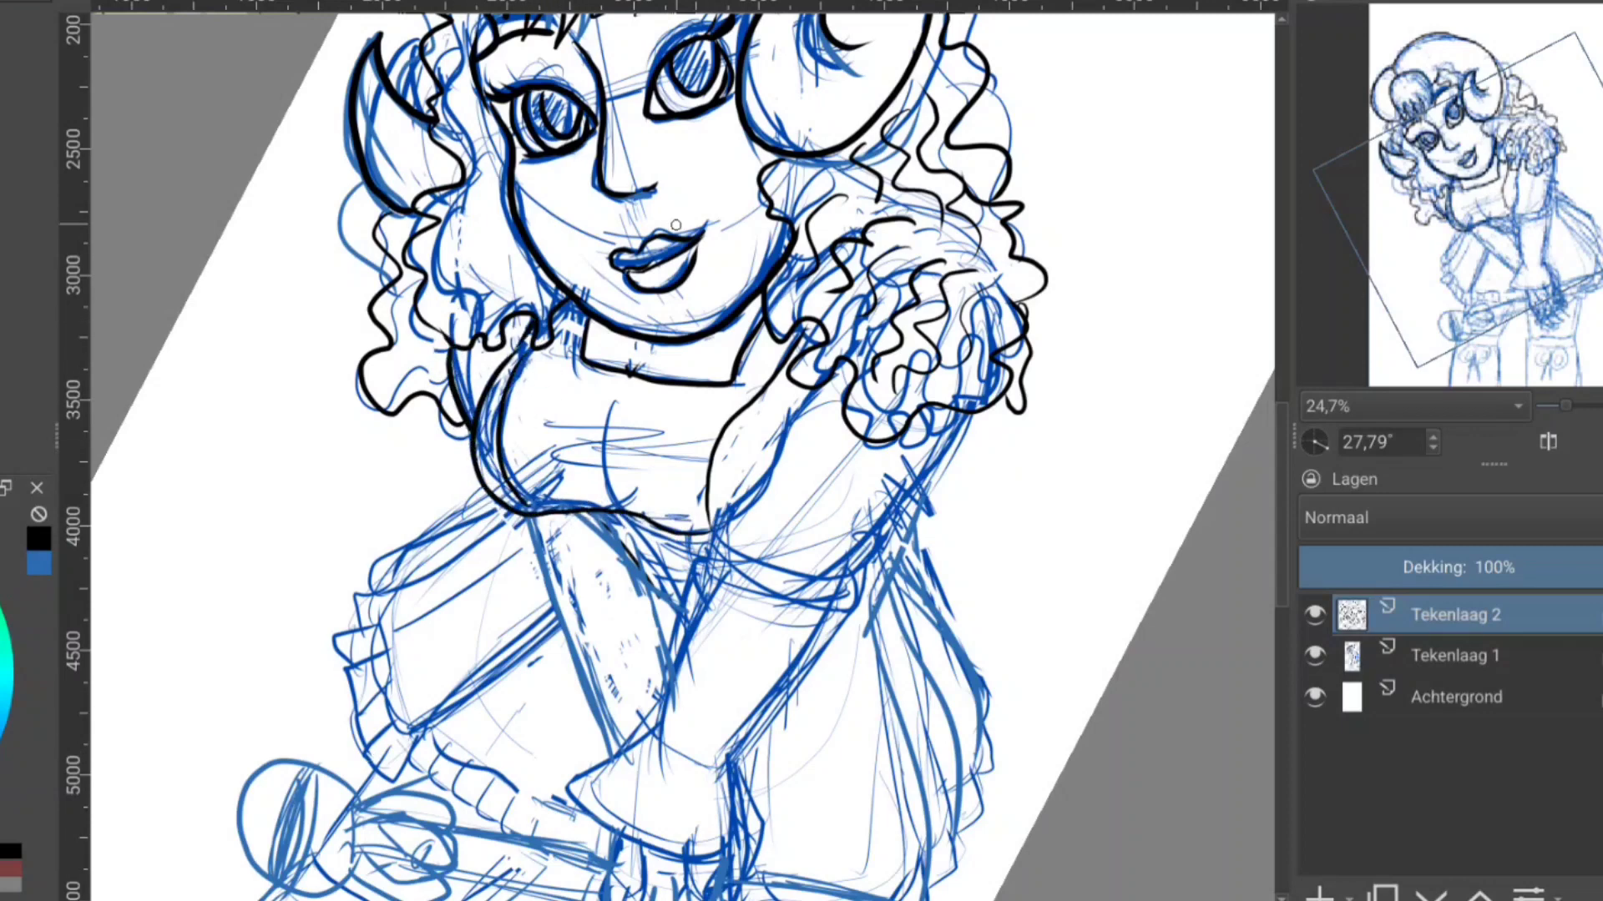
mouse_move(542, 457)
mouse_down()
mouse_move(695, 484)
mouse_move(639, 383)
mouse_up()
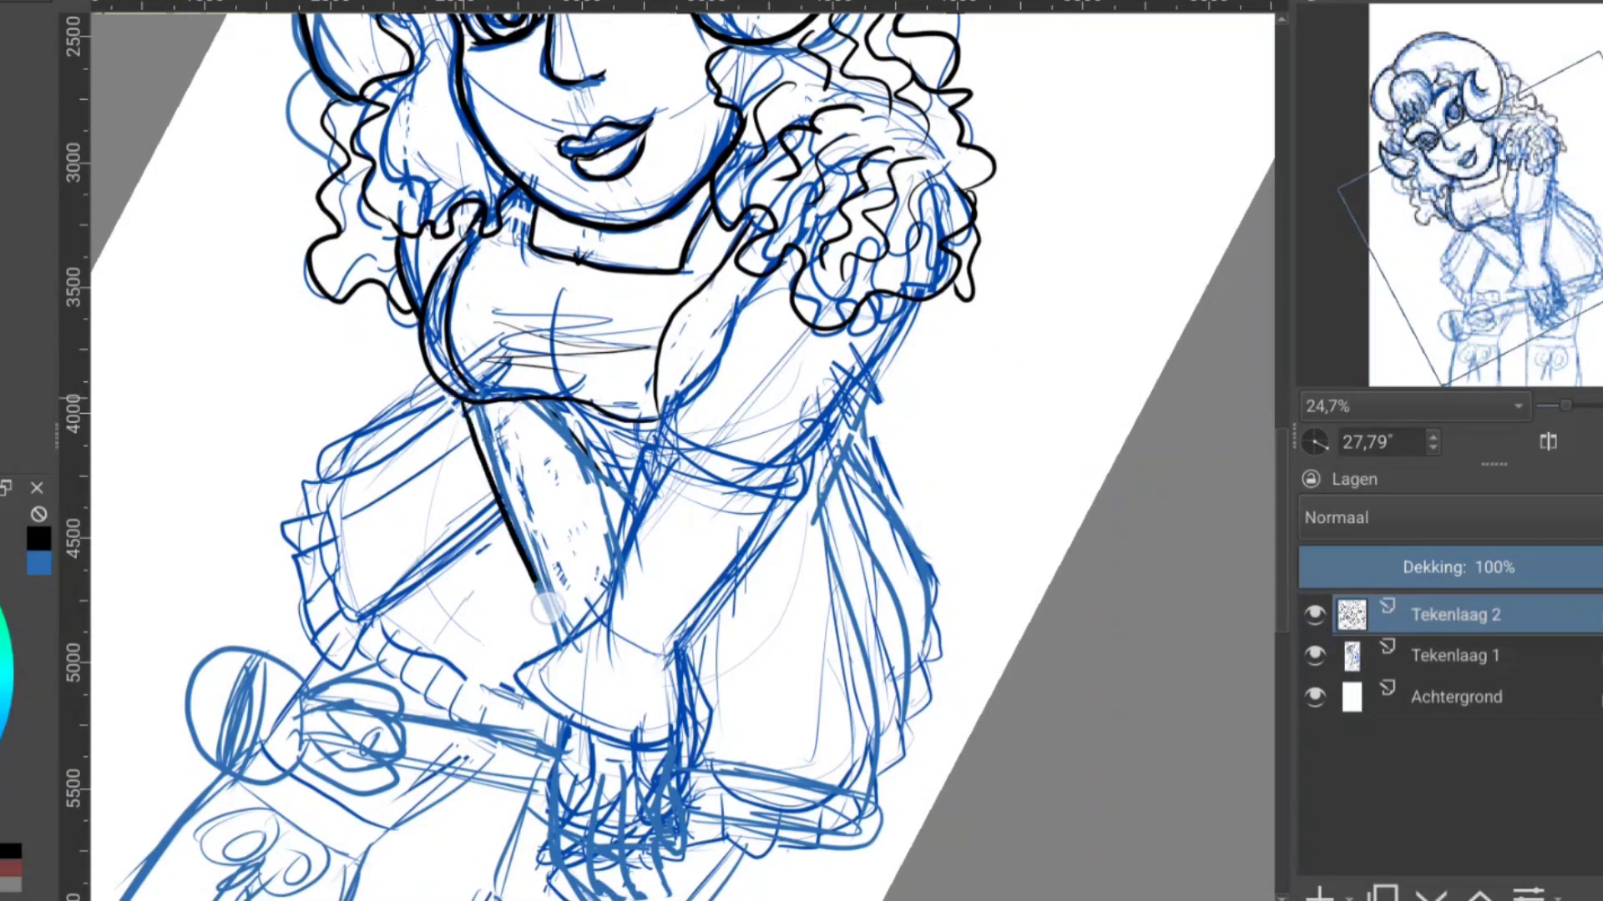
- Ink both edges of the crossed arm, the under-bust line and the right bodice side
drag(463, 403, 559, 629)
drag(549, 399, 618, 541)
drag(548, 404, 659, 429)
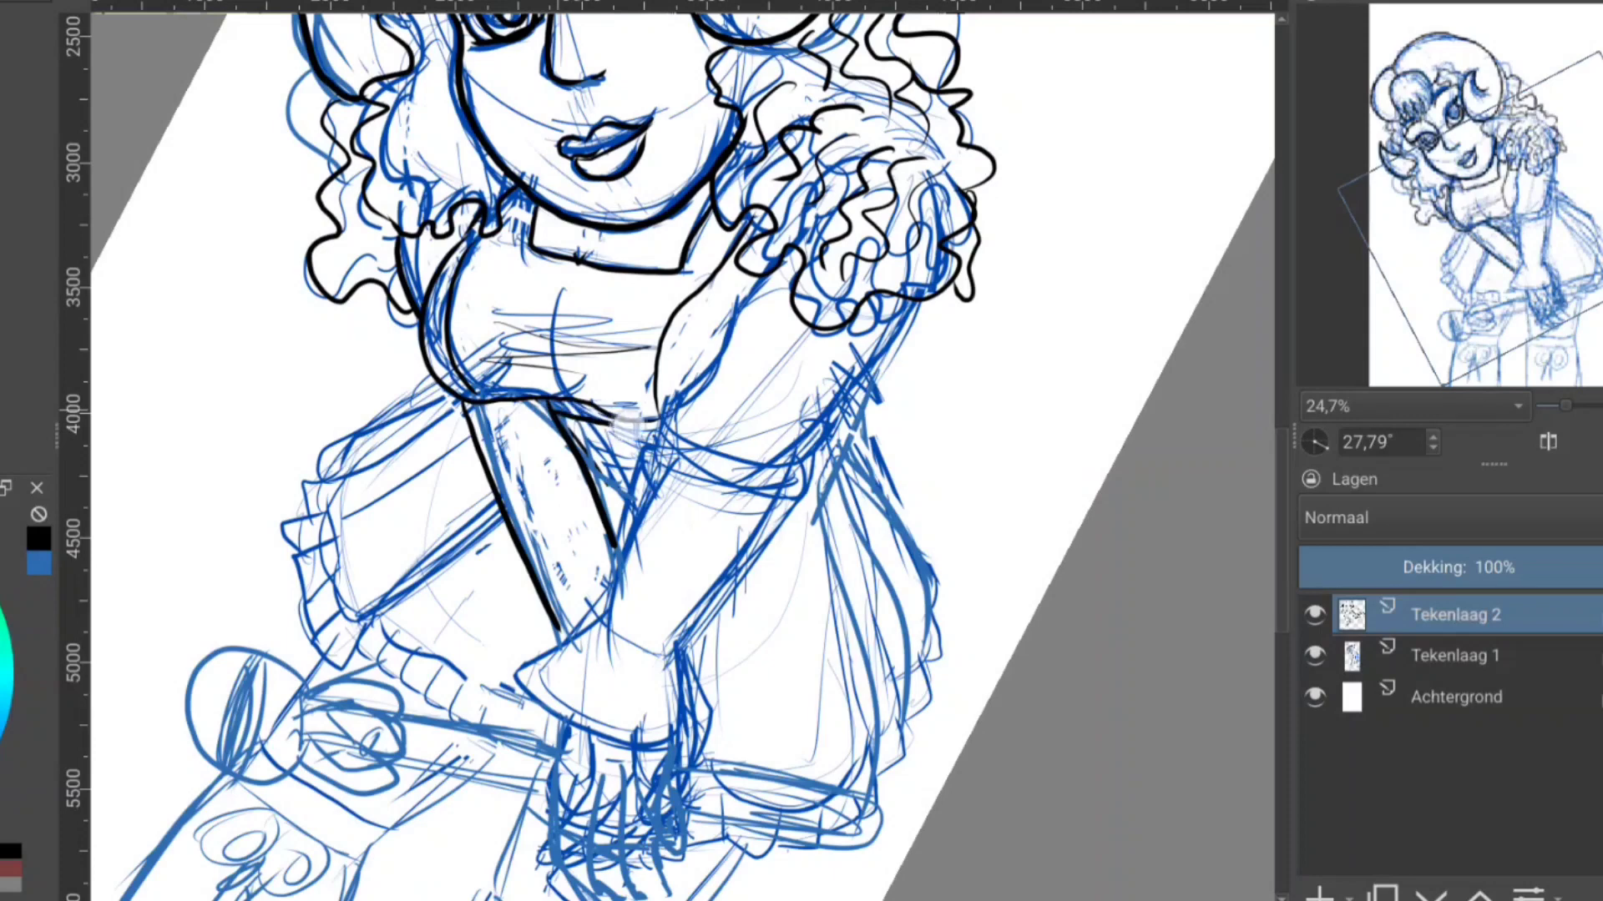
drag(763, 278, 659, 442)
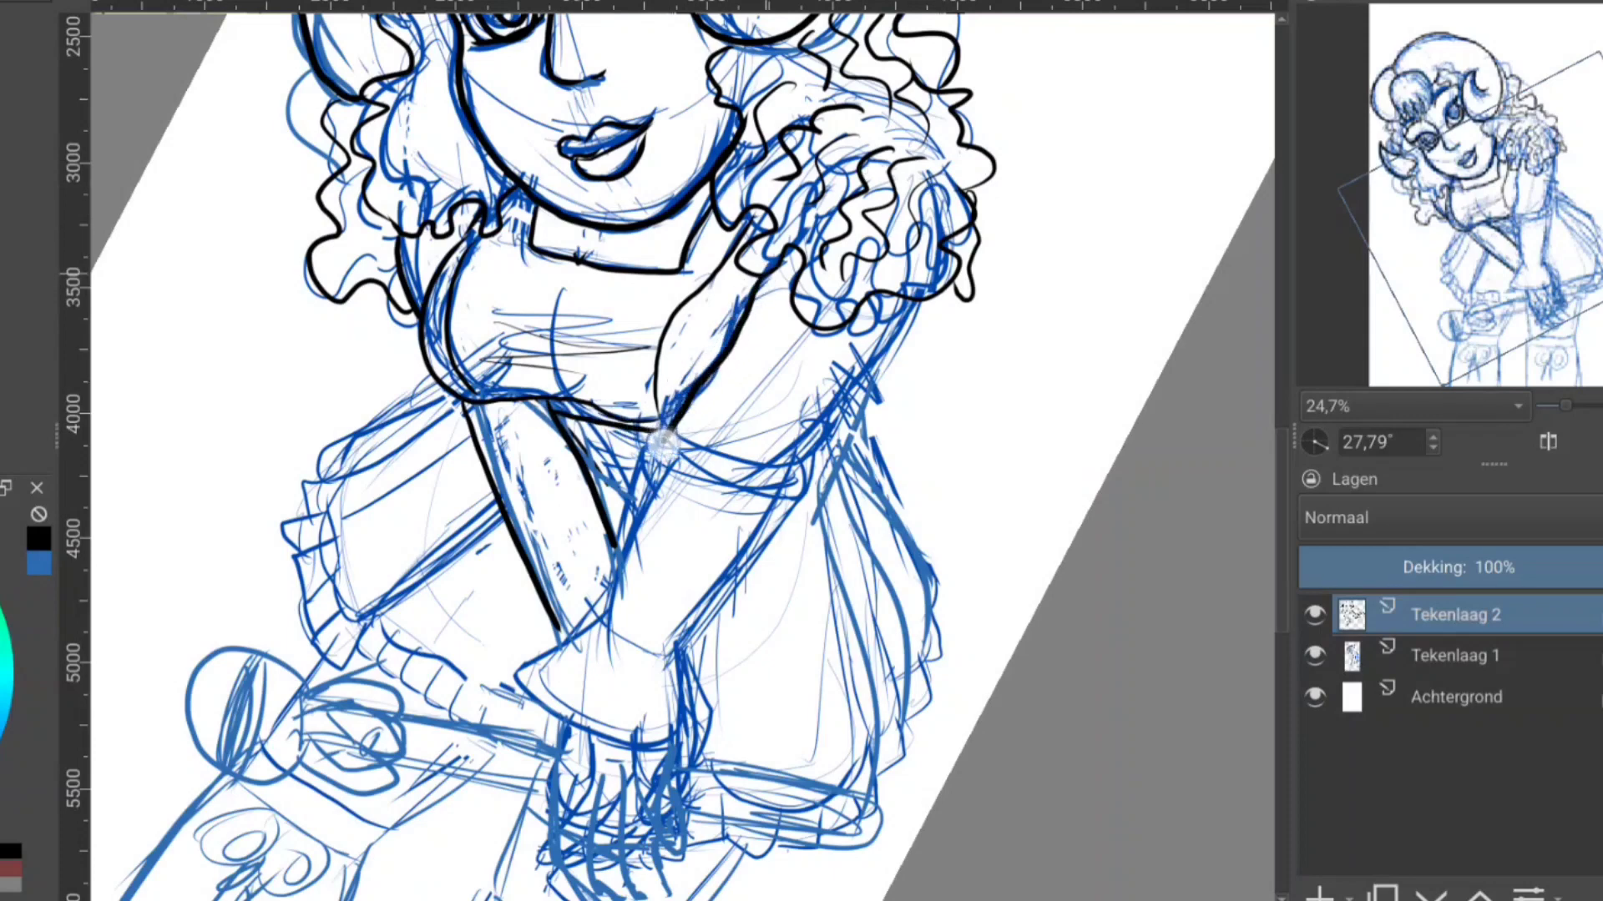
drag(917, 290, 835, 414)
- Ink the waistband, skirt lines, flared sleeve cuff outline and a small curve below the waist
mouse_move(660, 442)
mouse_down()
mouse_move(808, 476)
mouse_move(780, 519)
mouse_up()
mouse_move(706, 483)
mouse_down()
mouse_move(793, 479)
mouse_move(687, 650)
mouse_up()
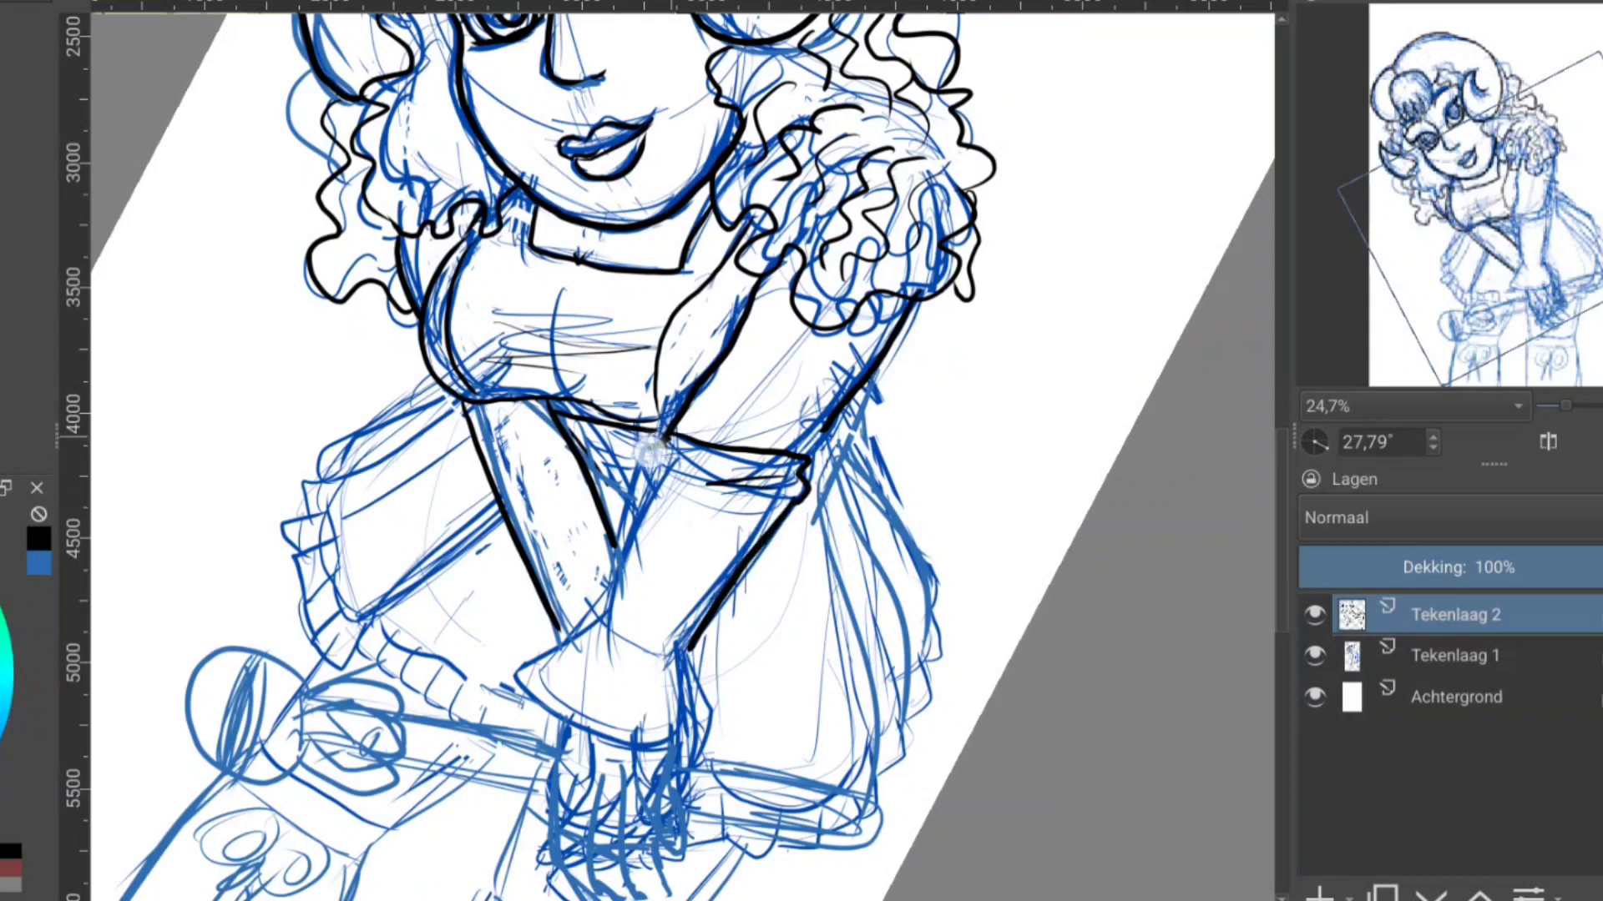
drag(651, 444, 601, 621)
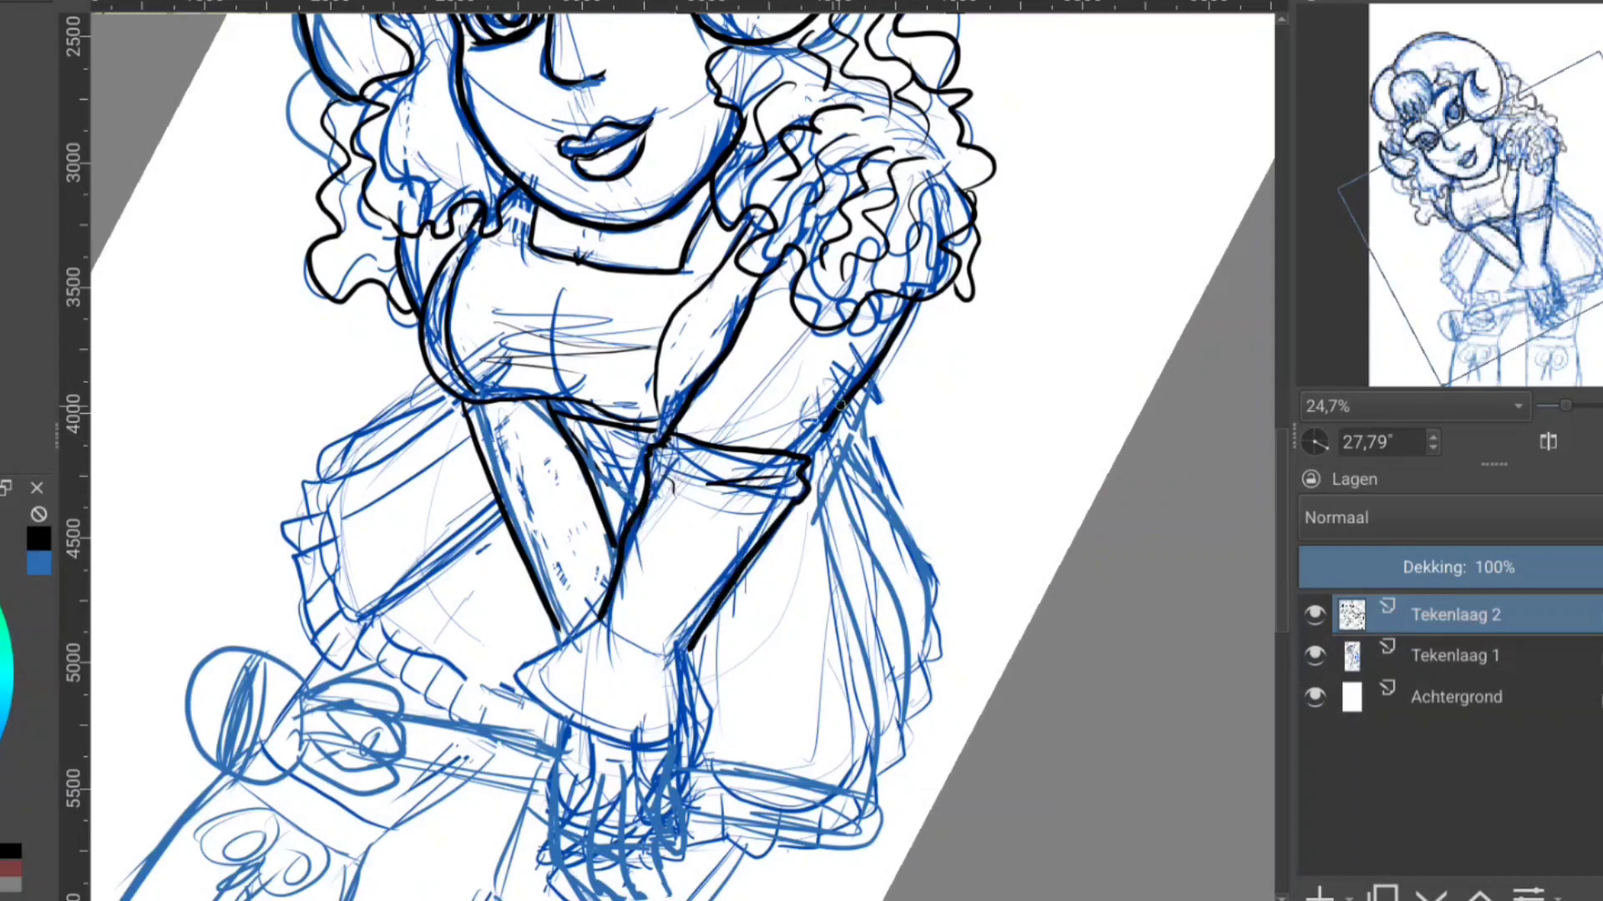
drag(601, 622, 692, 739)
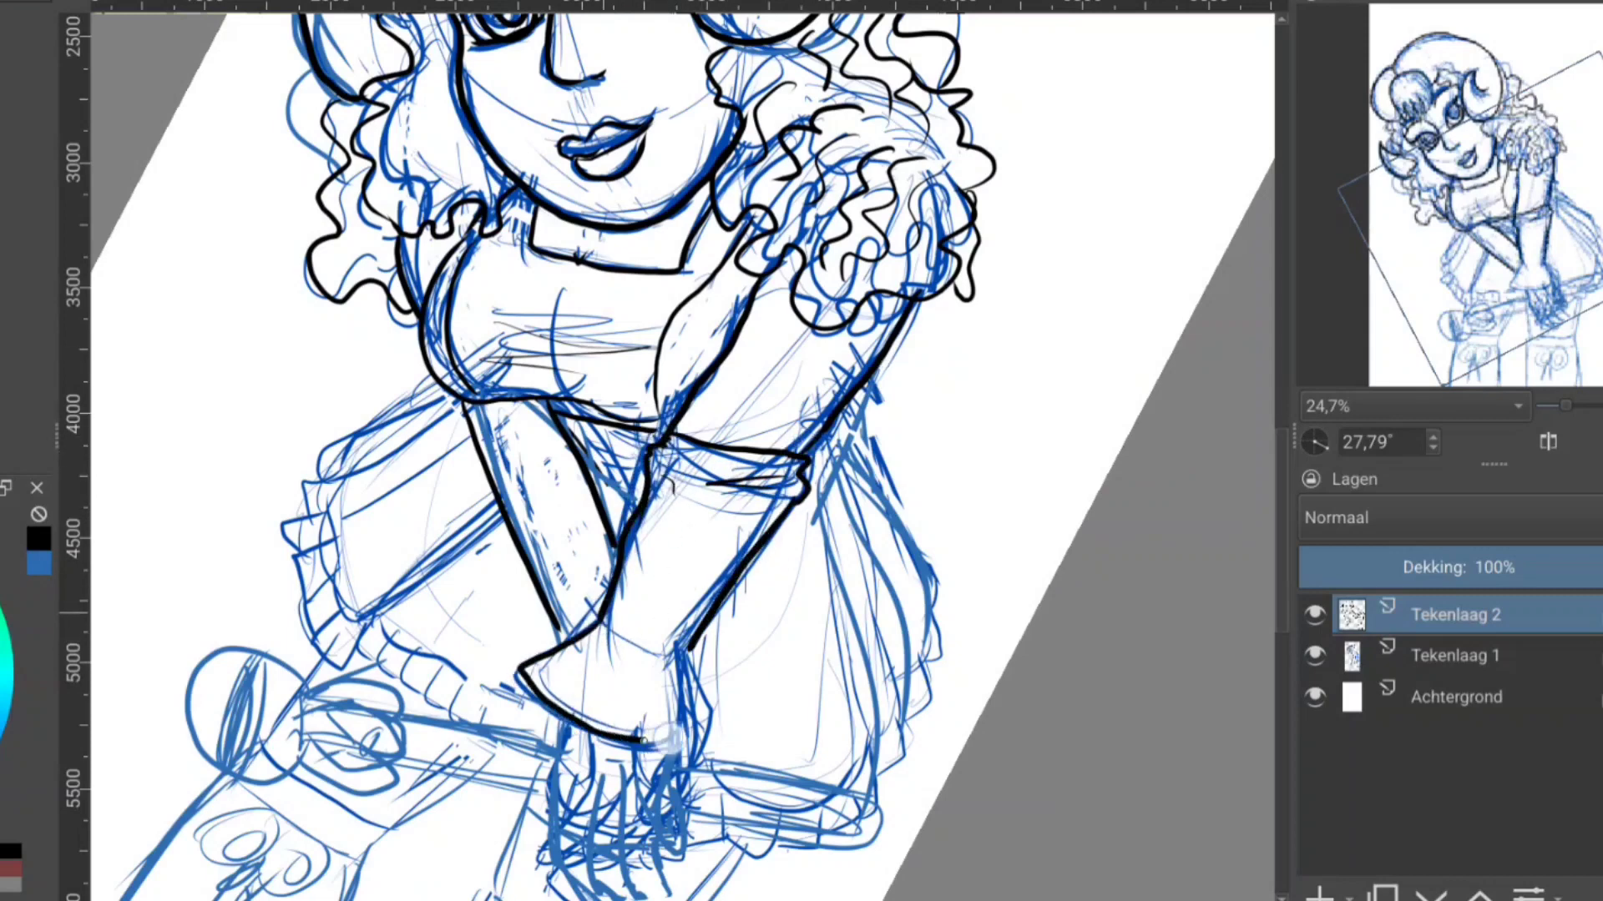
drag(683, 650, 697, 739)
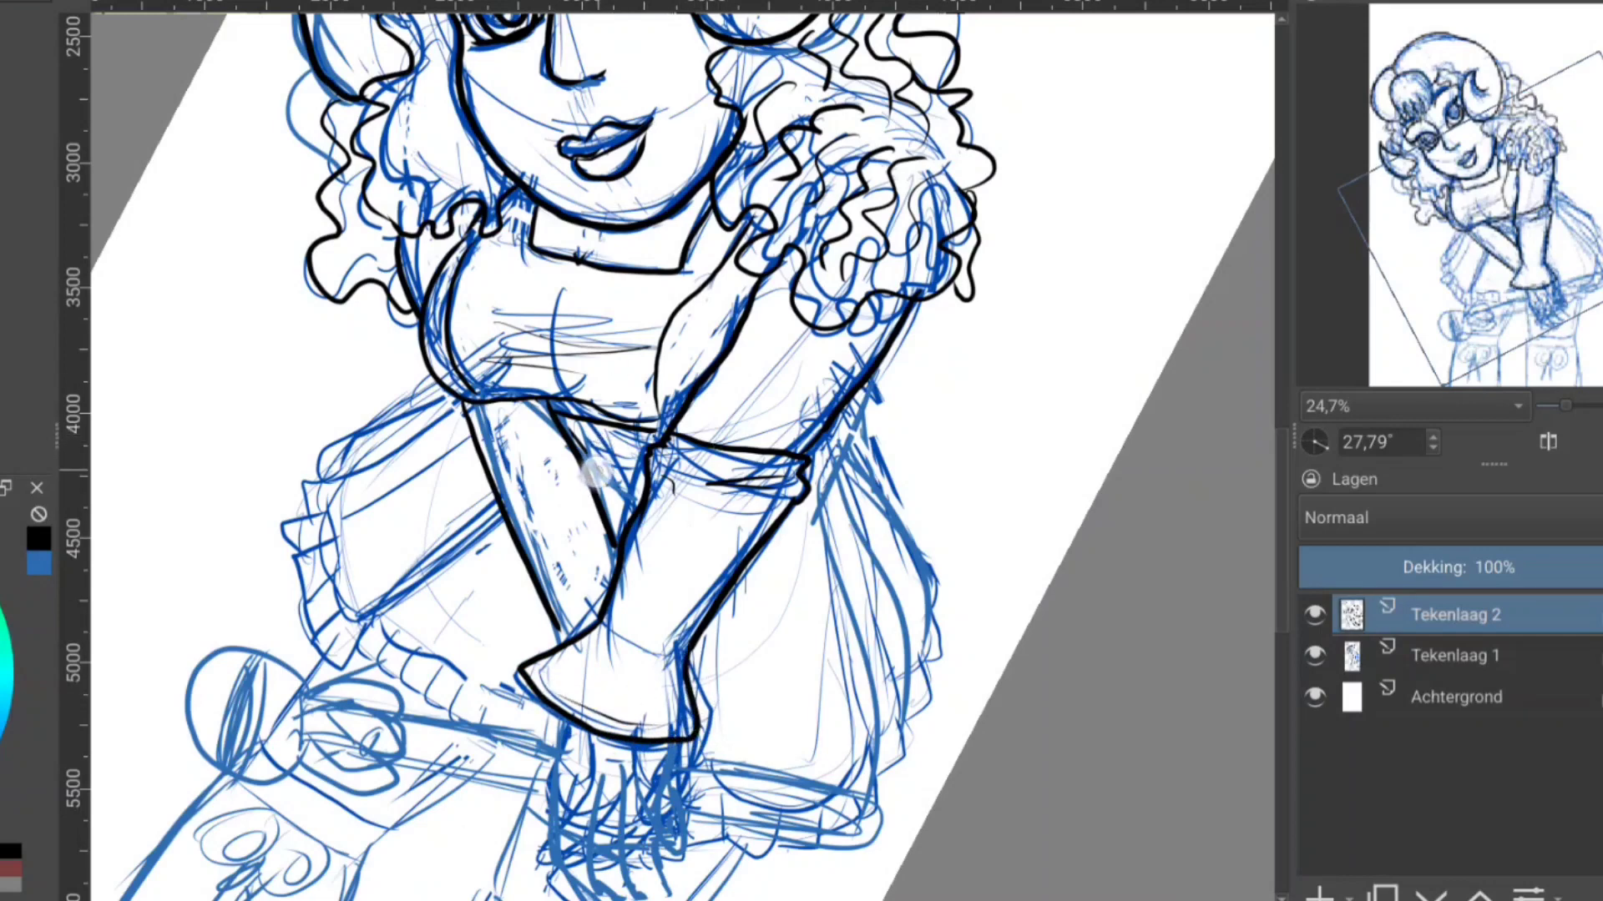
mouse_move(589, 434)
mouse_down()
mouse_move(603, 467)
mouse_move(762, 409)
mouse_up()
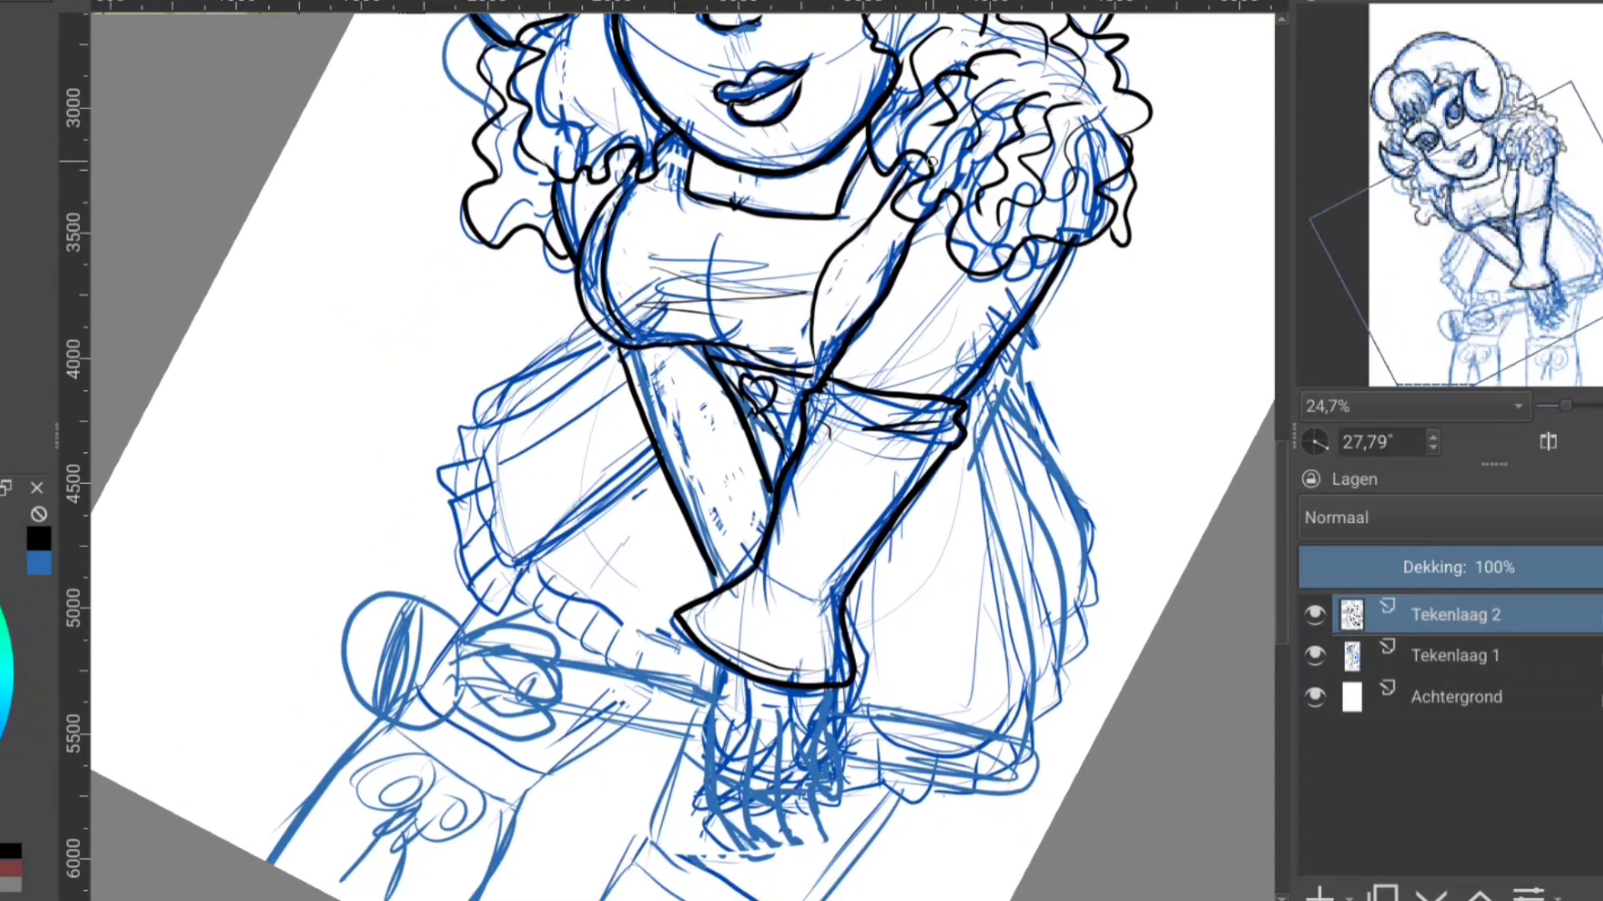
- Ink the waist line, lower sleeve edge, right arm edge and right skirt edge
mouse_move(653, 464)
mouse_down()
mouse_move(541, 558)
mouse_move(576, 609)
mouse_move(680, 647)
mouse_up()
mouse_move(662, 530)
mouse_down()
mouse_move(608, 587)
mouse_move(538, 608)
mouse_move(706, 668)
mouse_up()
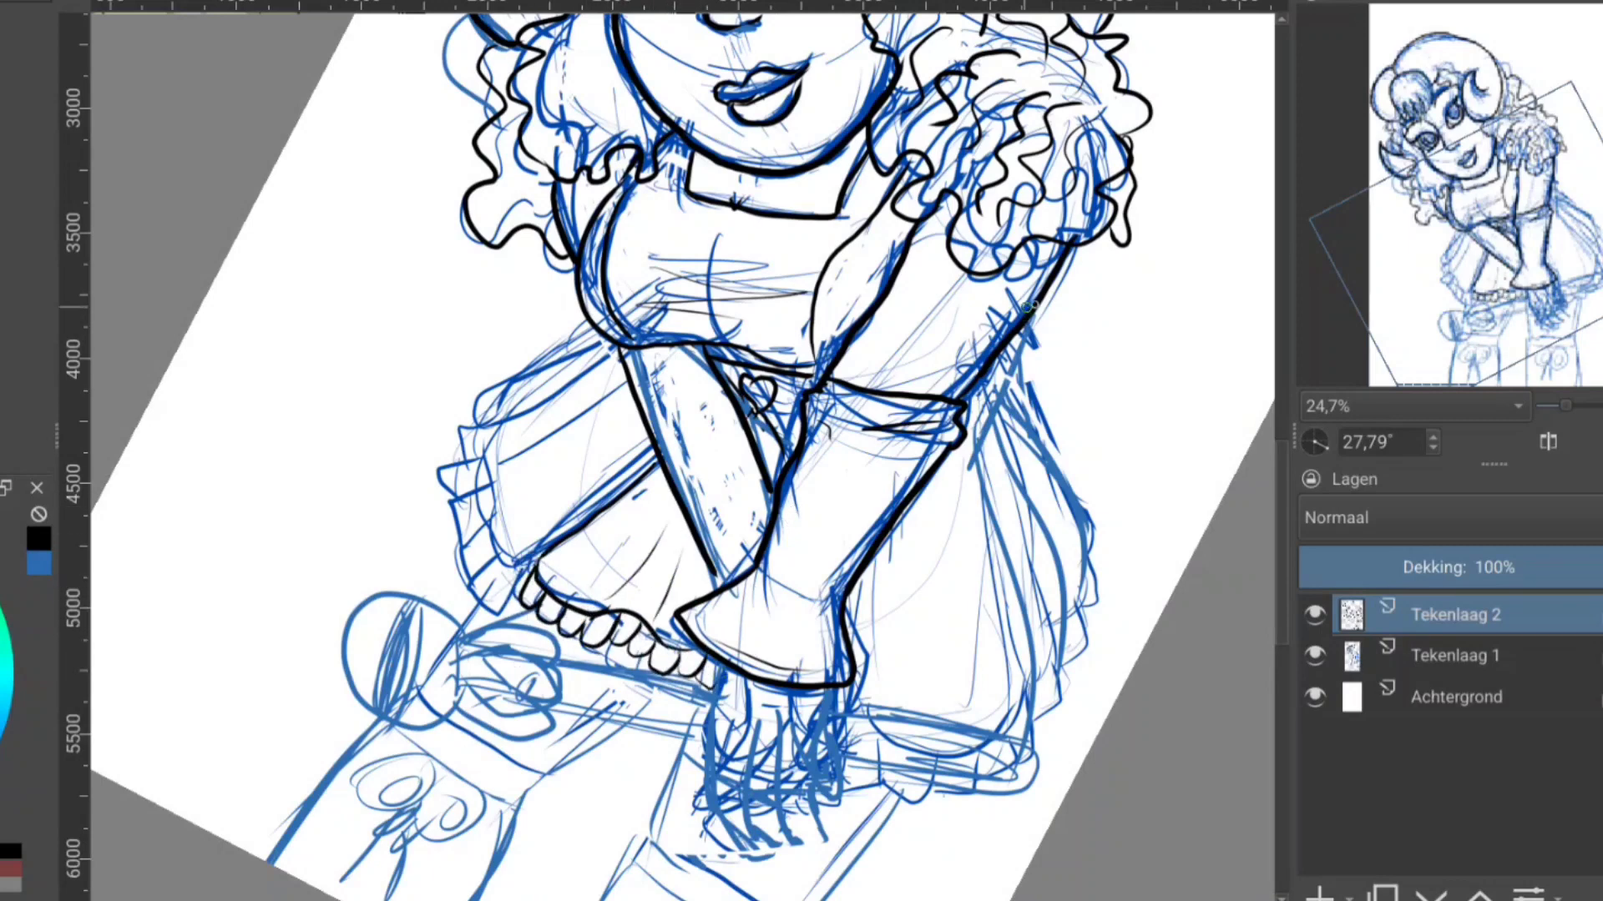
drag(1030, 305, 966, 465)
mouse_move(1020, 359)
mouse_down()
mouse_move(1075, 476)
mouse_move(1100, 588)
mouse_up()
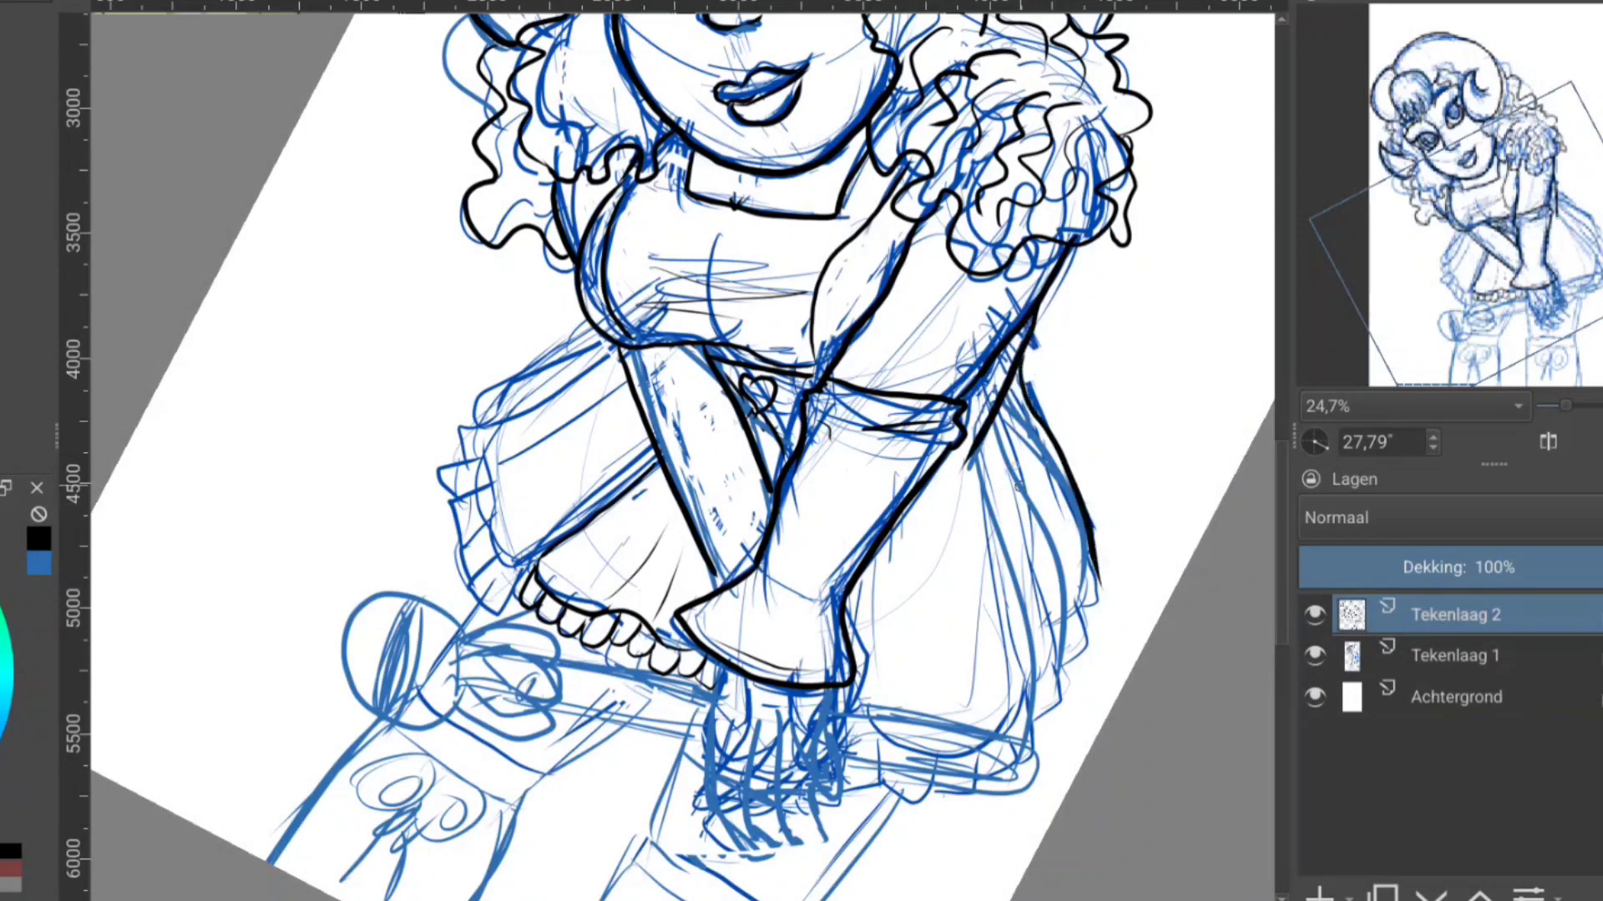
drag(1008, 418, 1047, 697)
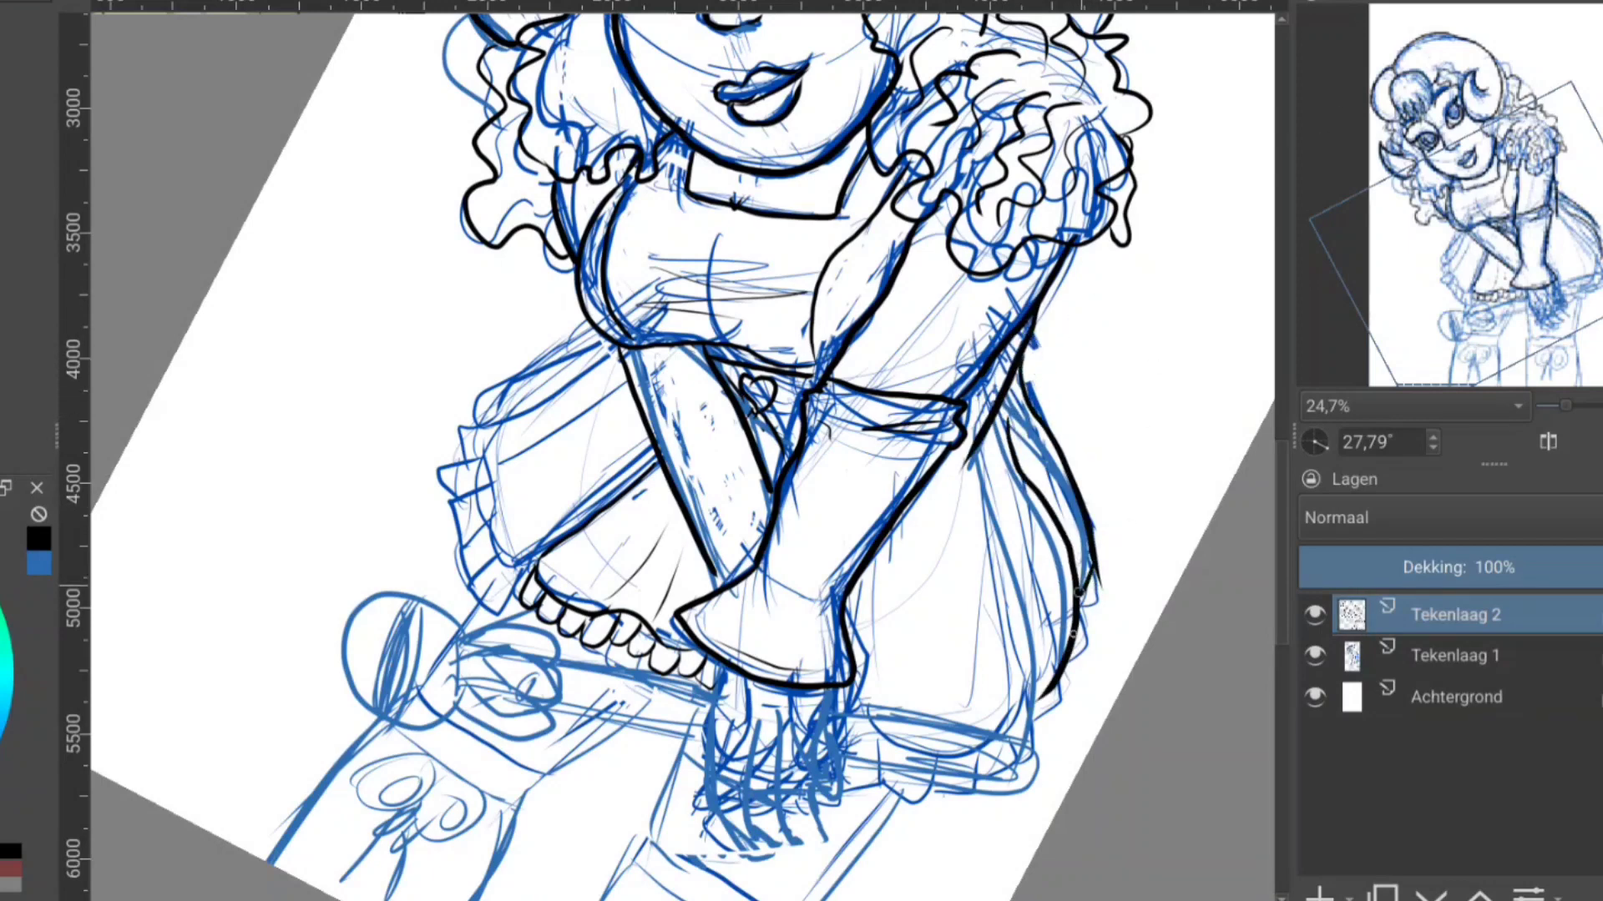
drag(986, 461, 1034, 705)
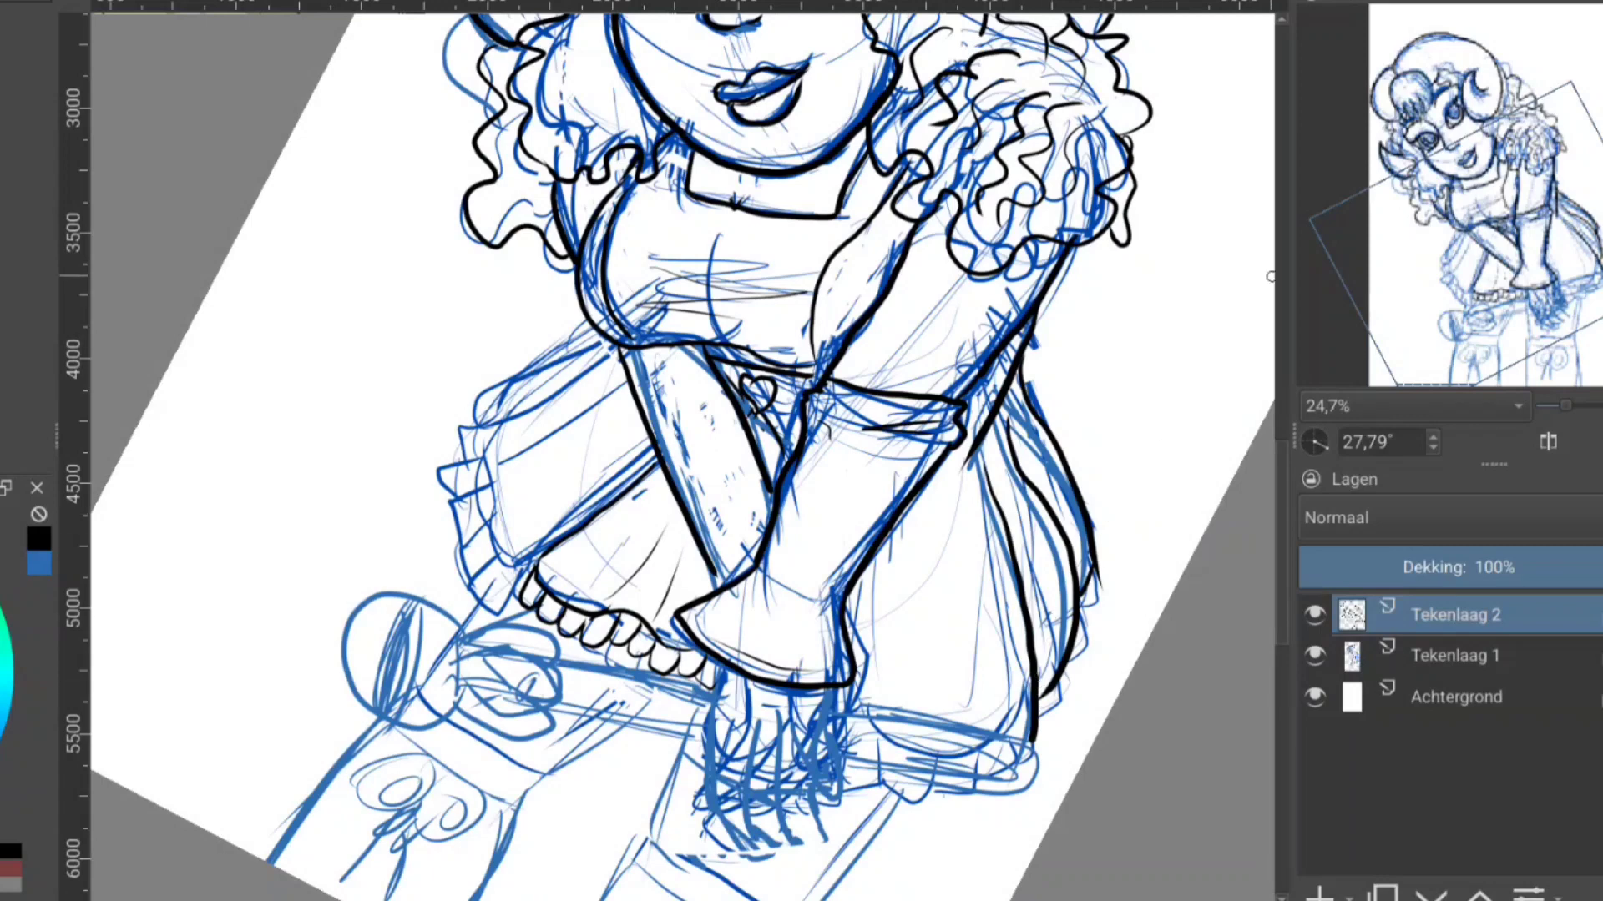
- Ink the left skirt edge up to the waist and the hand's fingers below the cuff
mouse_move(511, 592)
mouse_down()
mouse_move(457, 541)
mouse_move(609, 389)
mouse_up()
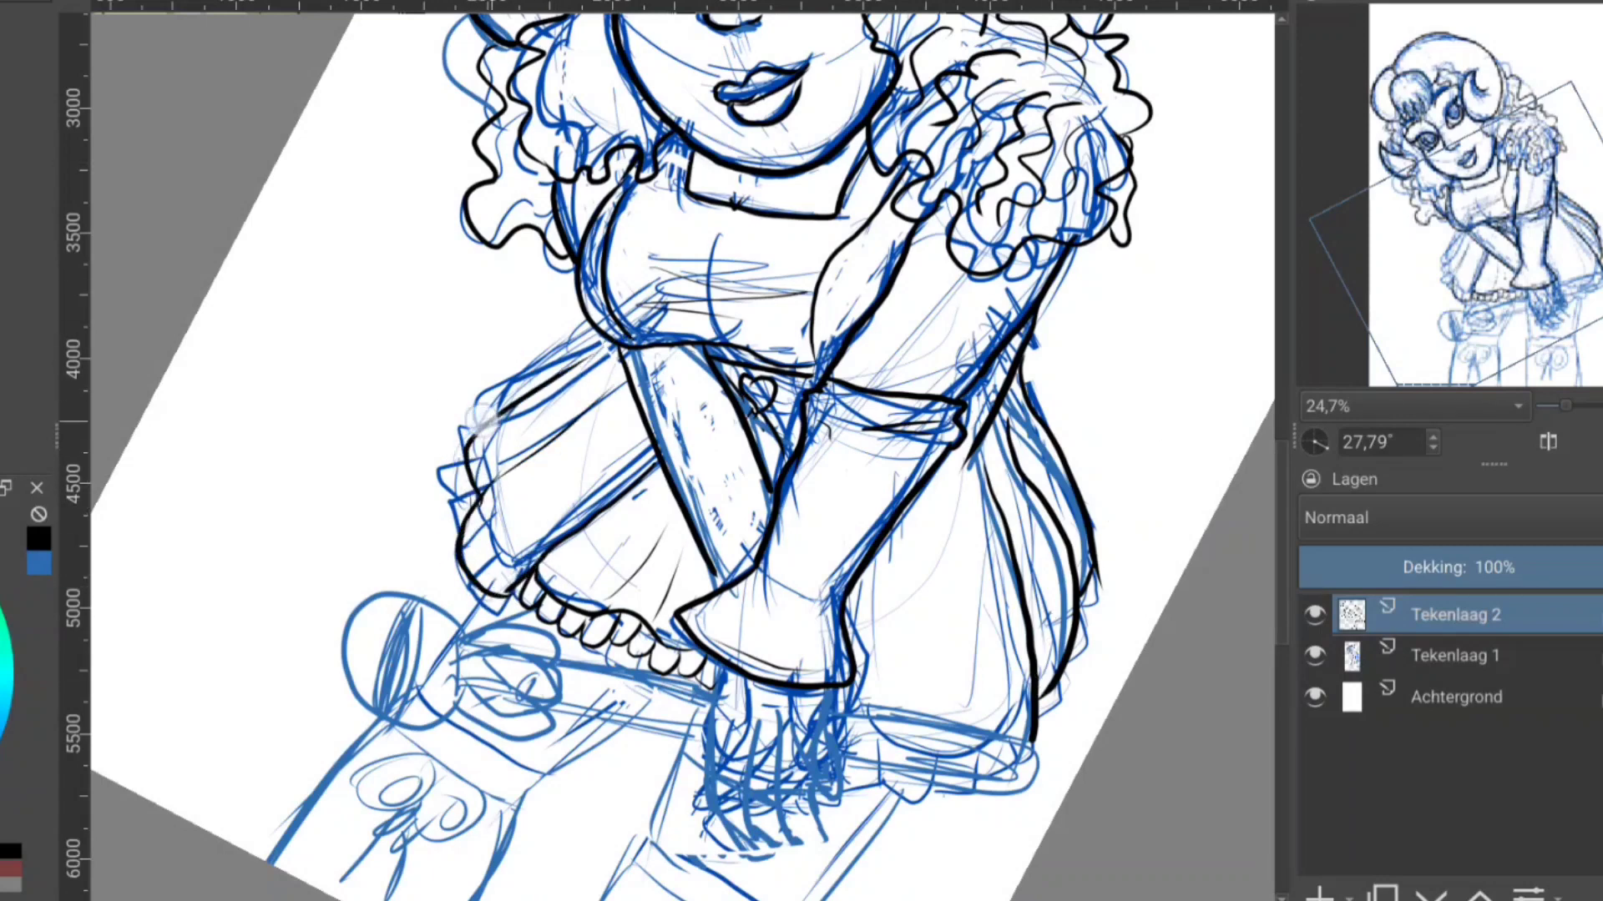
drag(473, 507, 609, 351)
drag(501, 407, 576, 317)
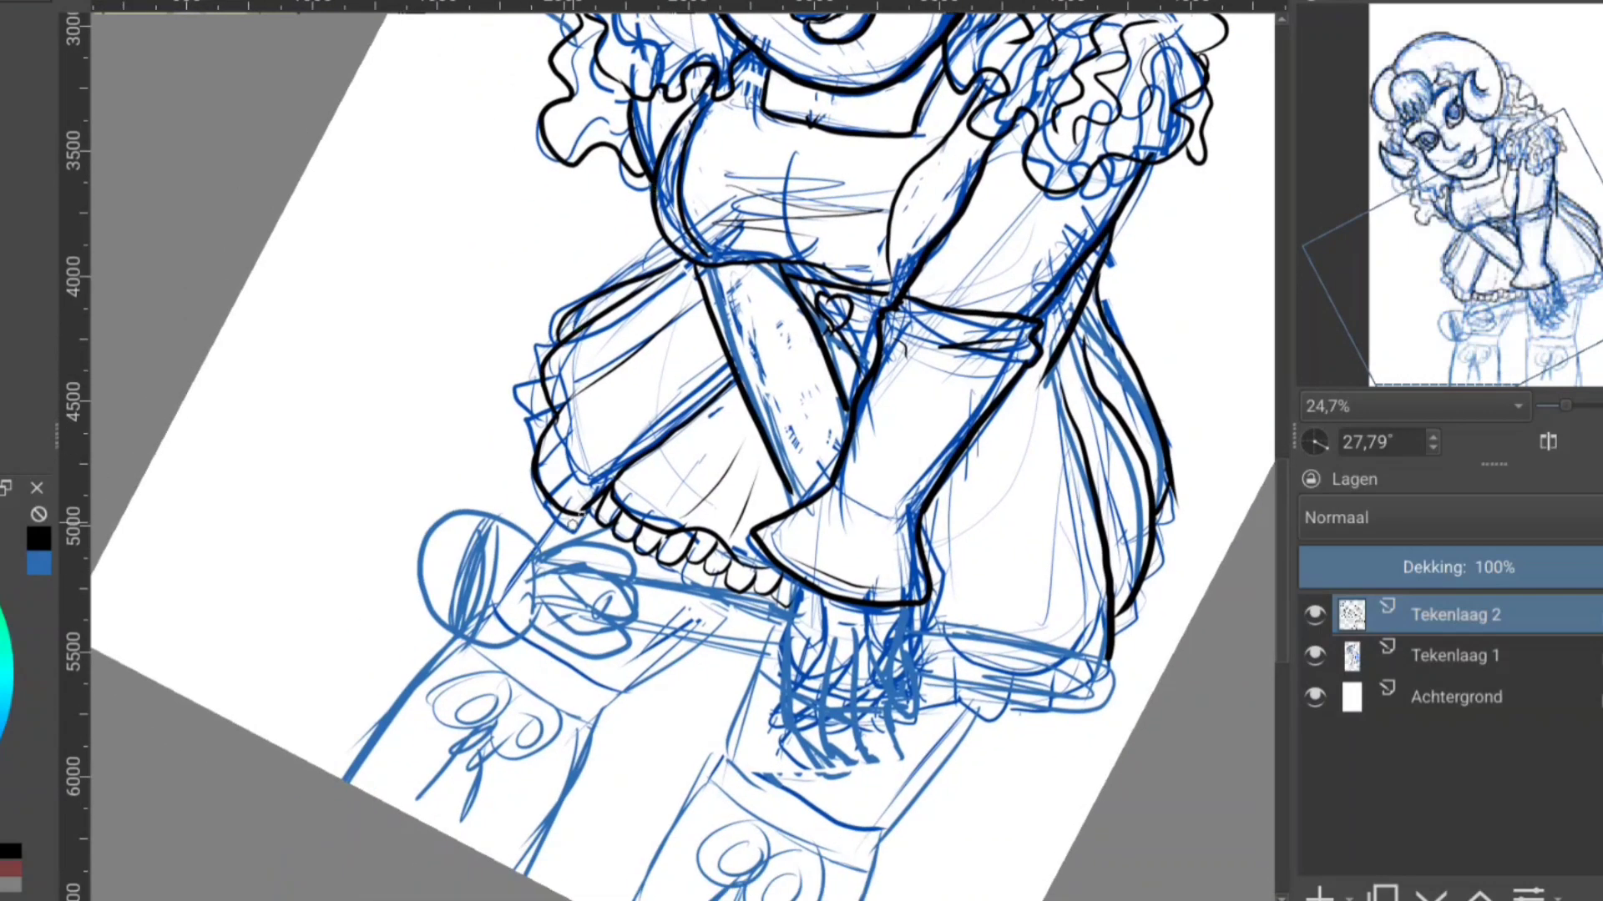
mouse_move(540, 537)
mouse_down()
mouse_move(534, 508)
mouse_move(505, 492)
mouse_move(524, 428)
mouse_move(505, 384)
mouse_move(555, 321)
mouse_up()
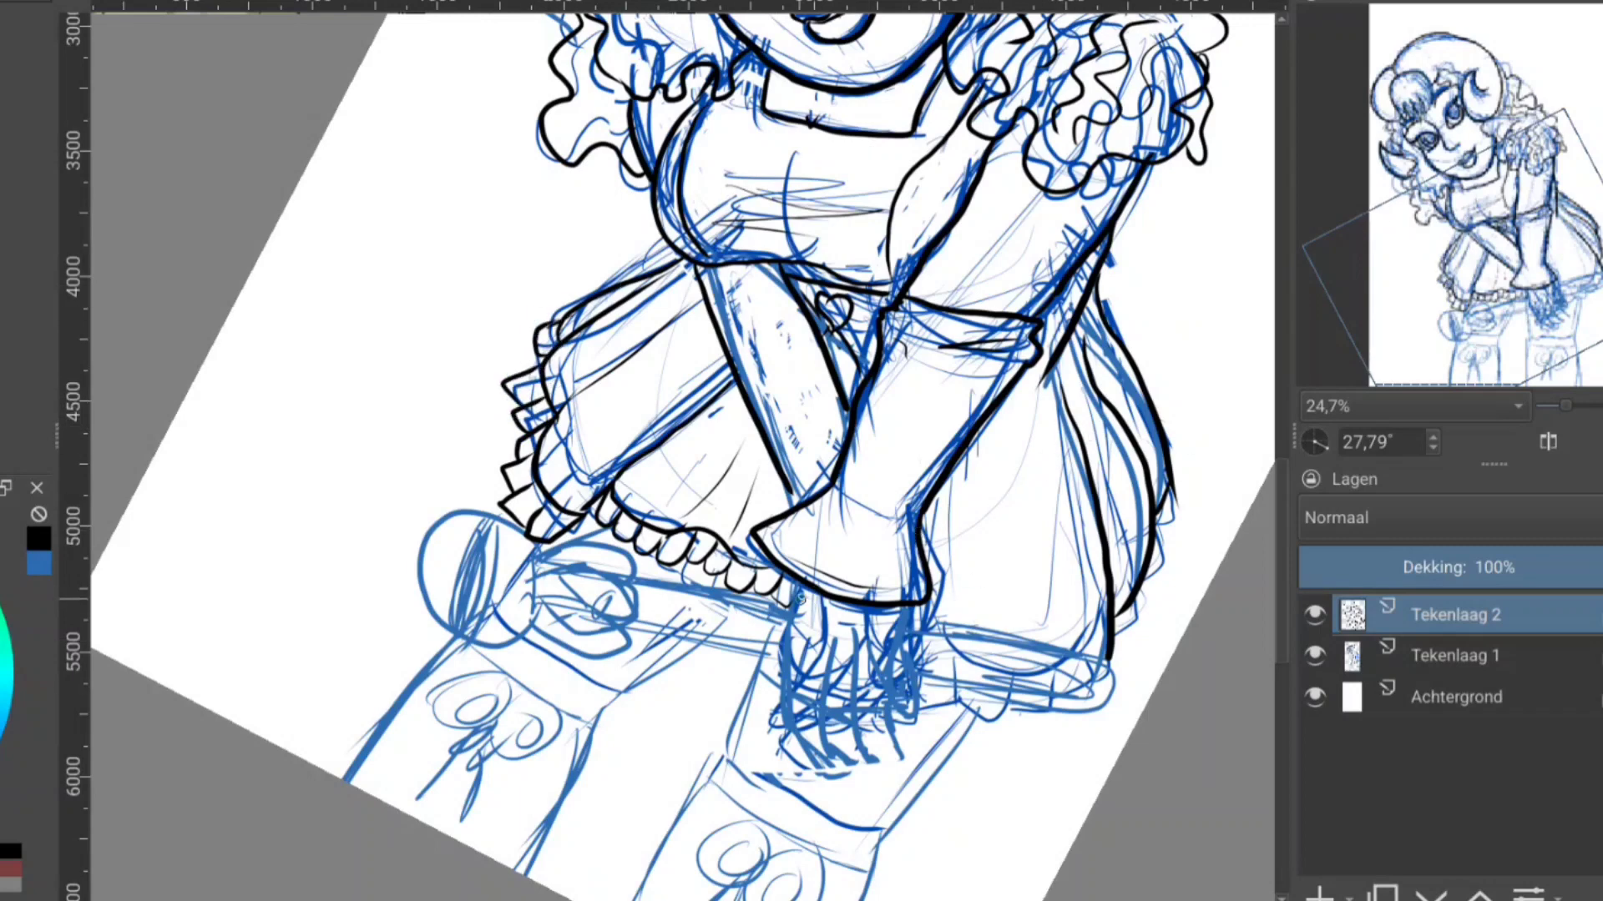
drag(798, 598, 789, 689)
mouse_move(819, 626)
mouse_down()
mouse_move(880, 698)
mouse_move(916, 676)
mouse_move(894, 675)
mouse_move(1103, 656)
mouse_move(993, 694)
mouse_move(906, 688)
mouse_up()
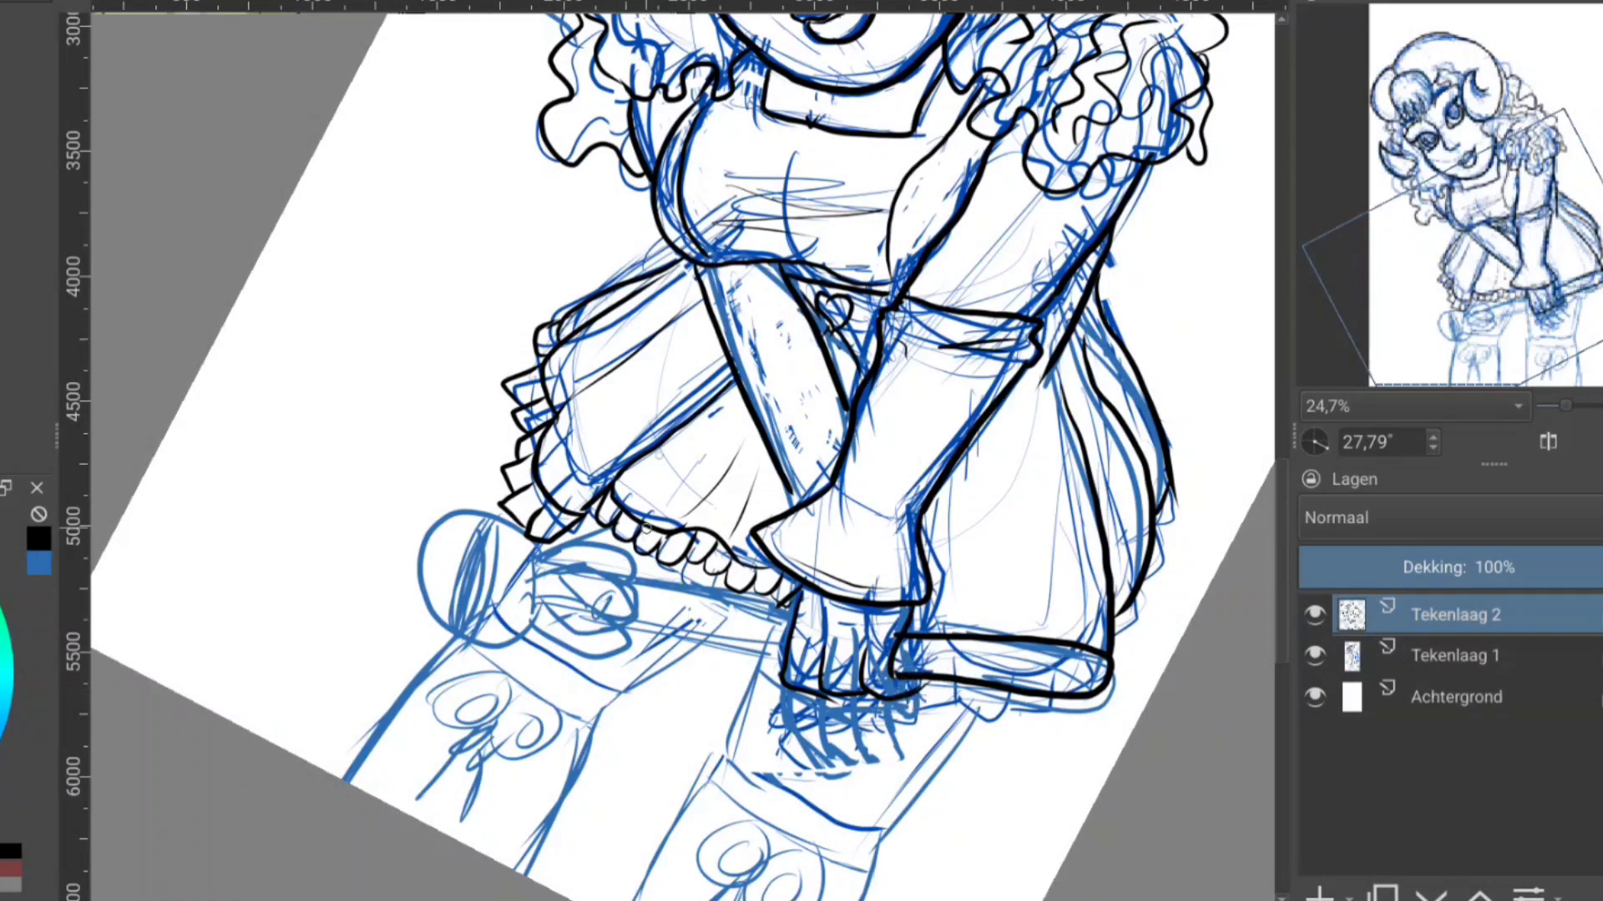
- Ink the mallet handle with its curled end, the round banded head, and scalloped hem lines
mouse_move(520, 600)
mouse_down()
mouse_move(584, 660)
mouse_move(586, 637)
mouse_up()
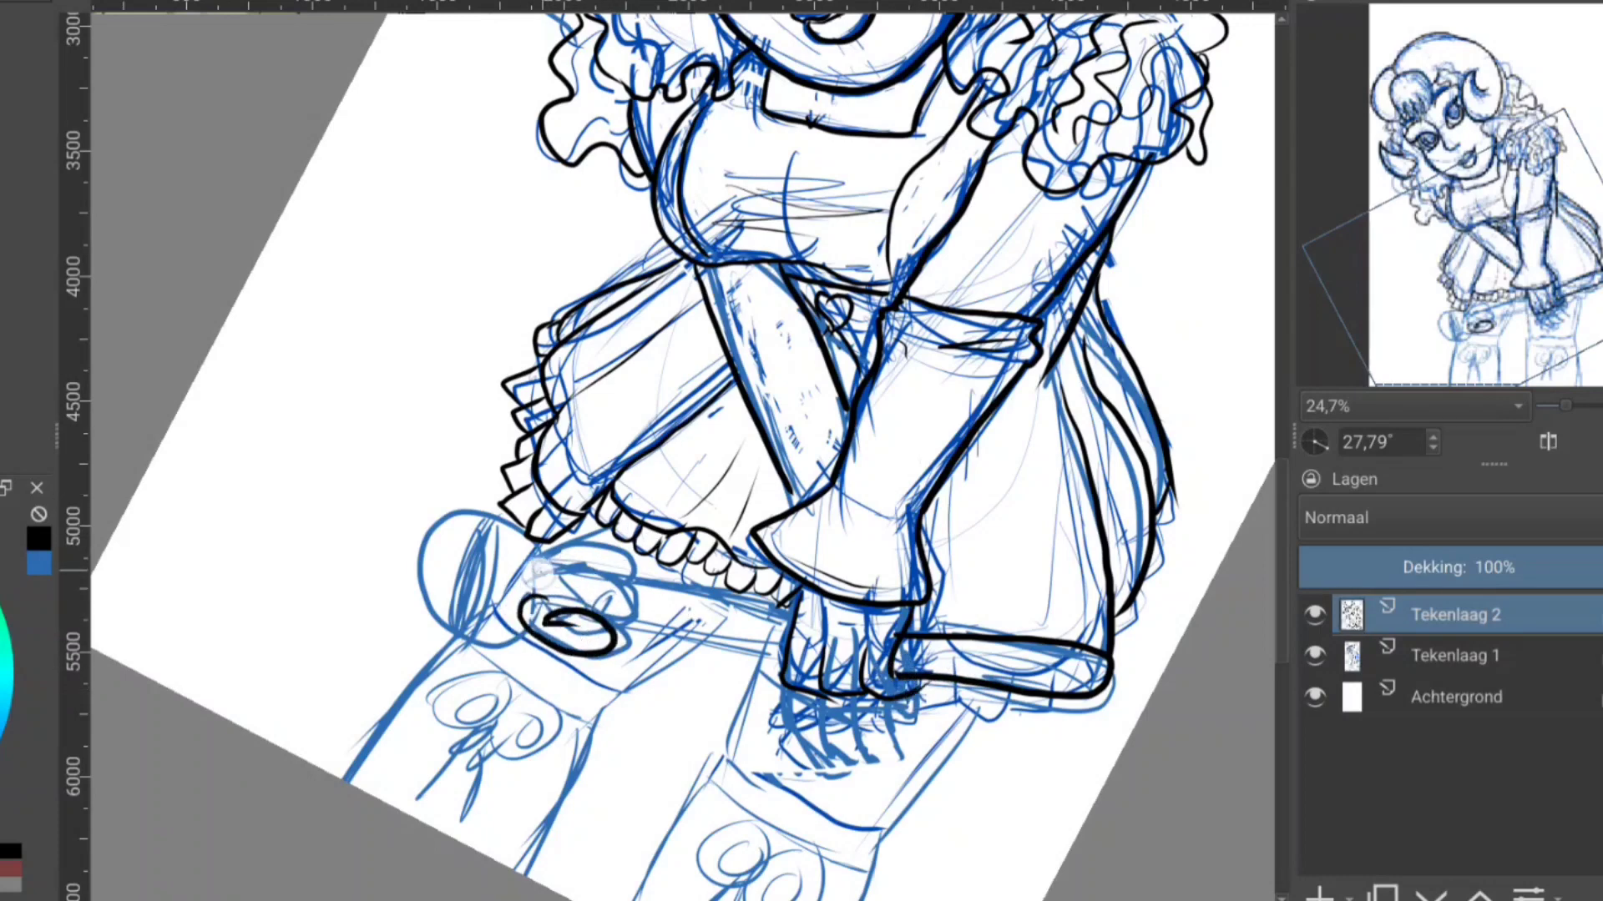
mouse_move(540, 561)
mouse_down()
mouse_move(632, 566)
mouse_move(567, 576)
mouse_move(534, 606)
mouse_up()
mouse_move(638, 584)
mouse_down()
mouse_move(604, 626)
mouse_move(589, 585)
mouse_move(639, 568)
mouse_move(793, 596)
mouse_up()
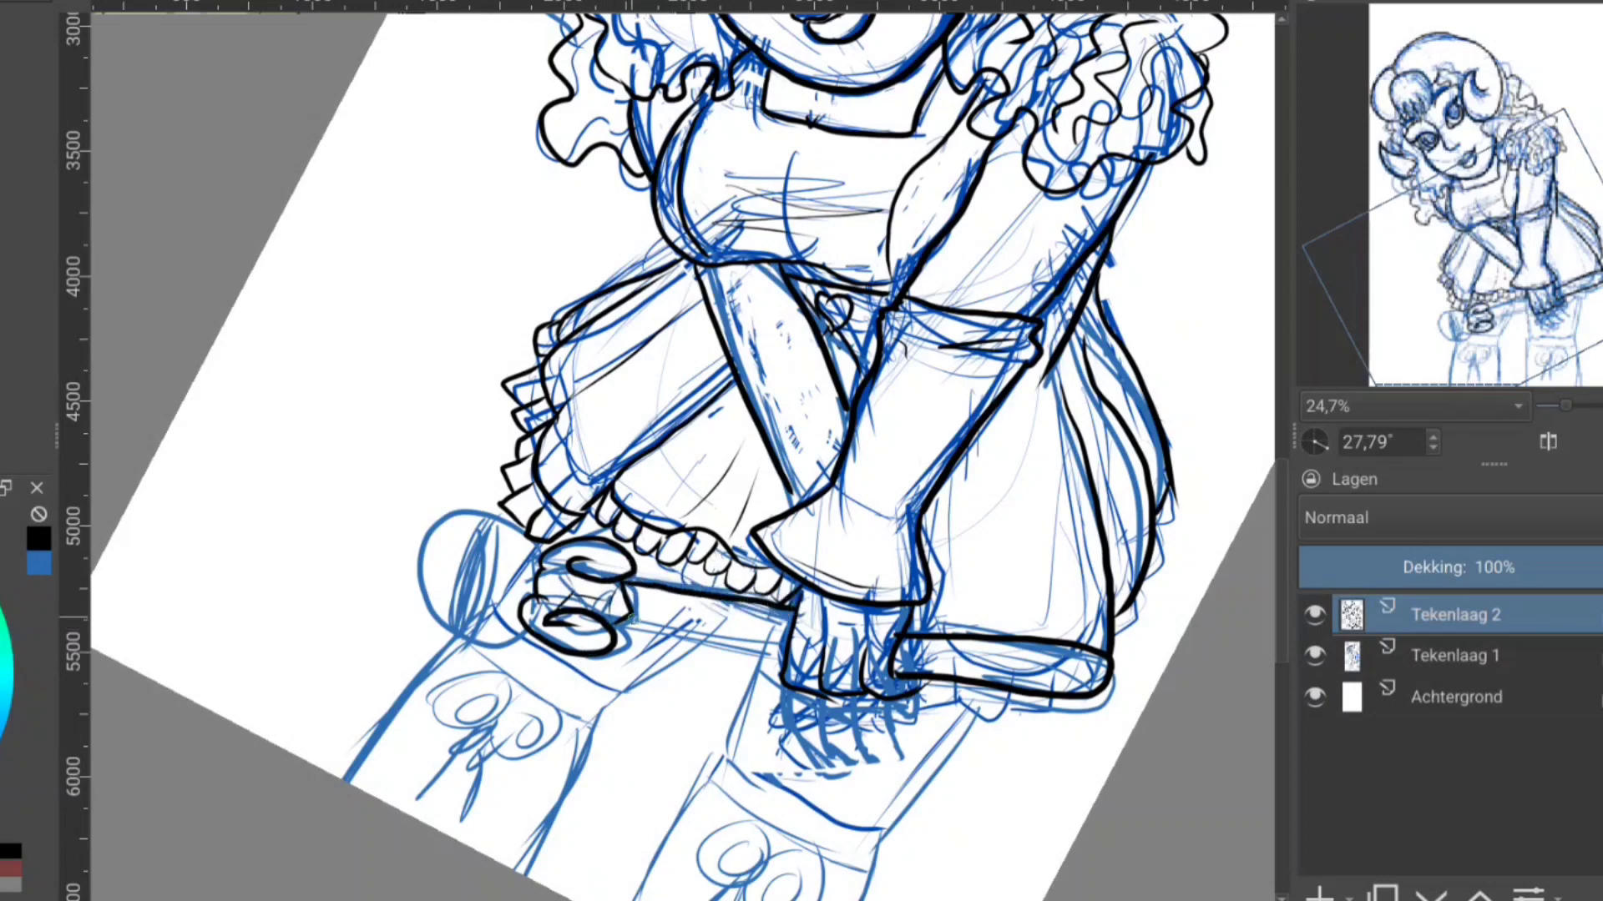
drag(617, 628, 789, 641)
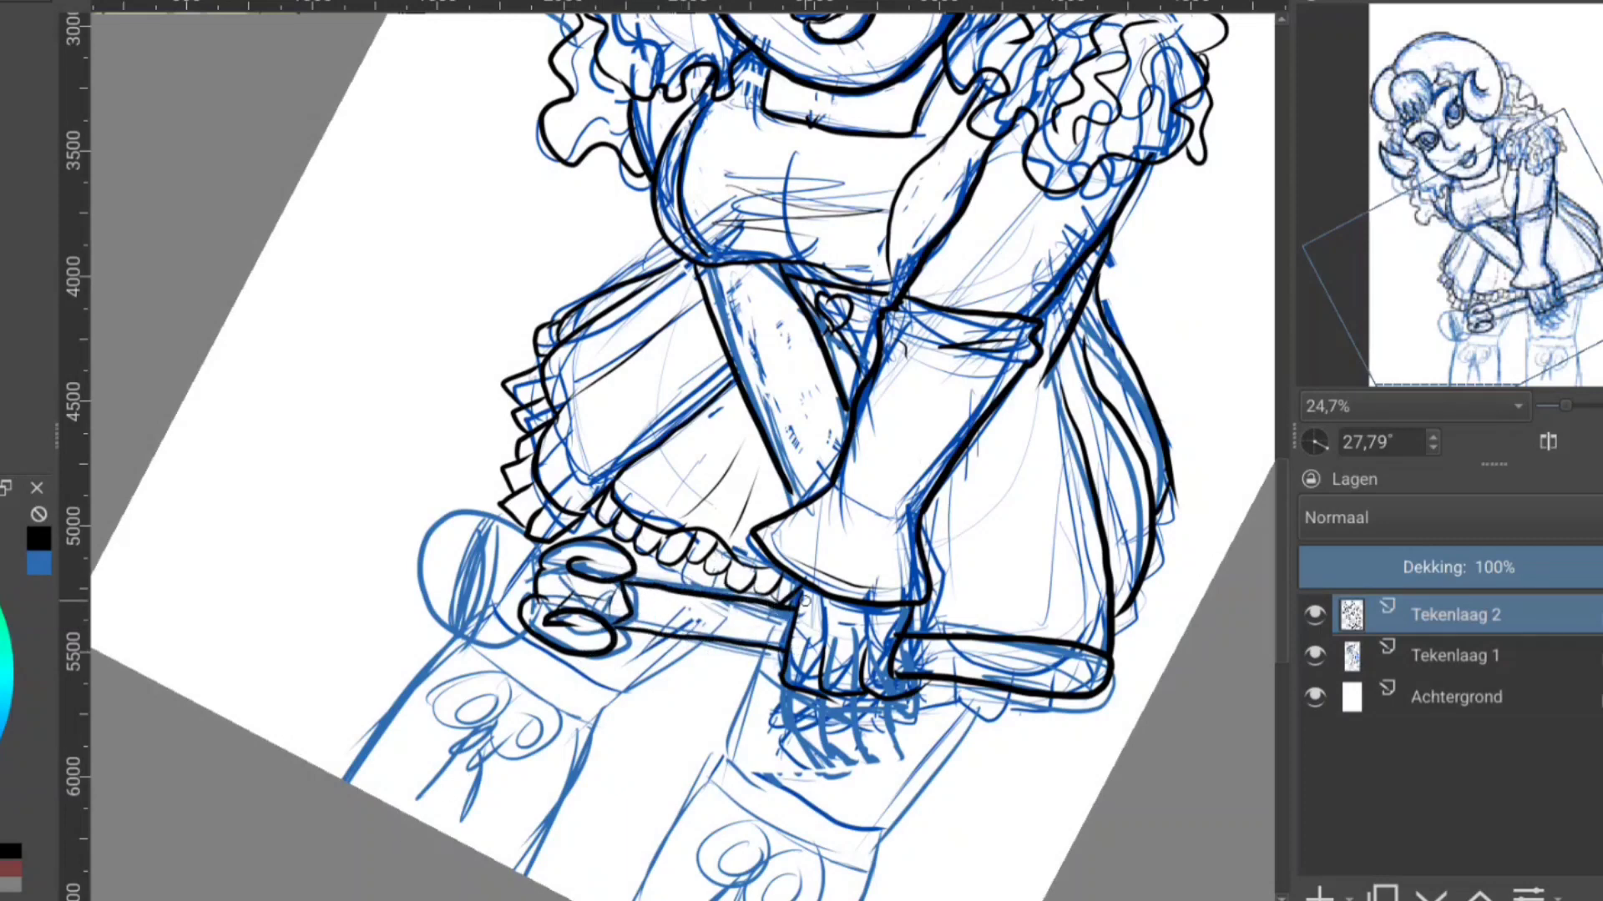
drag(538, 553, 527, 636)
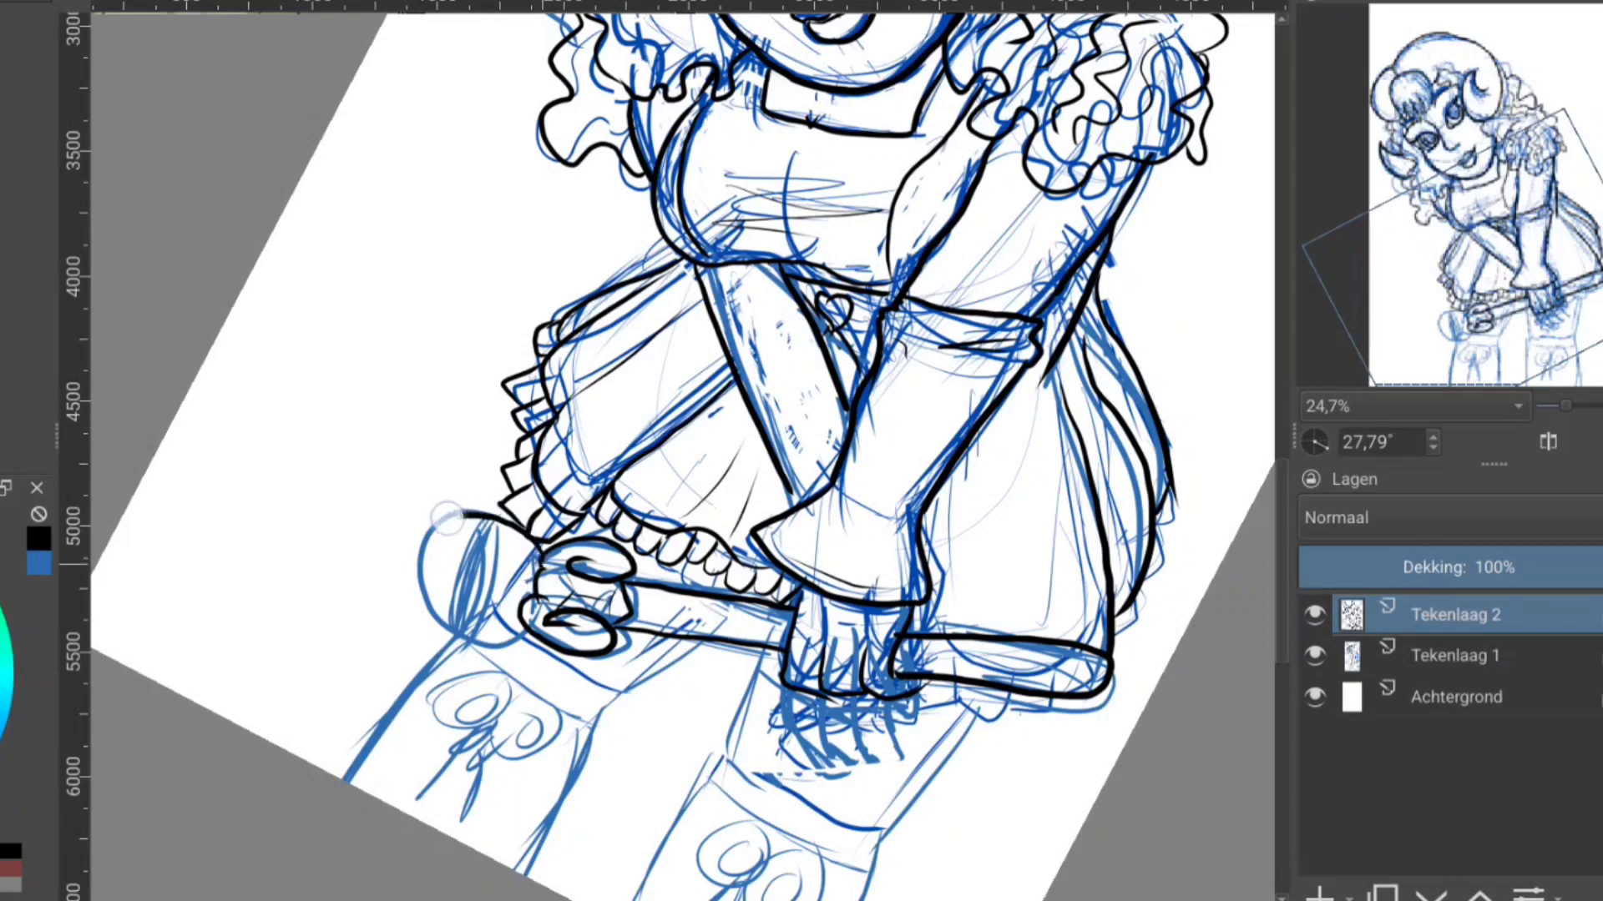
drag(478, 529, 460, 635)
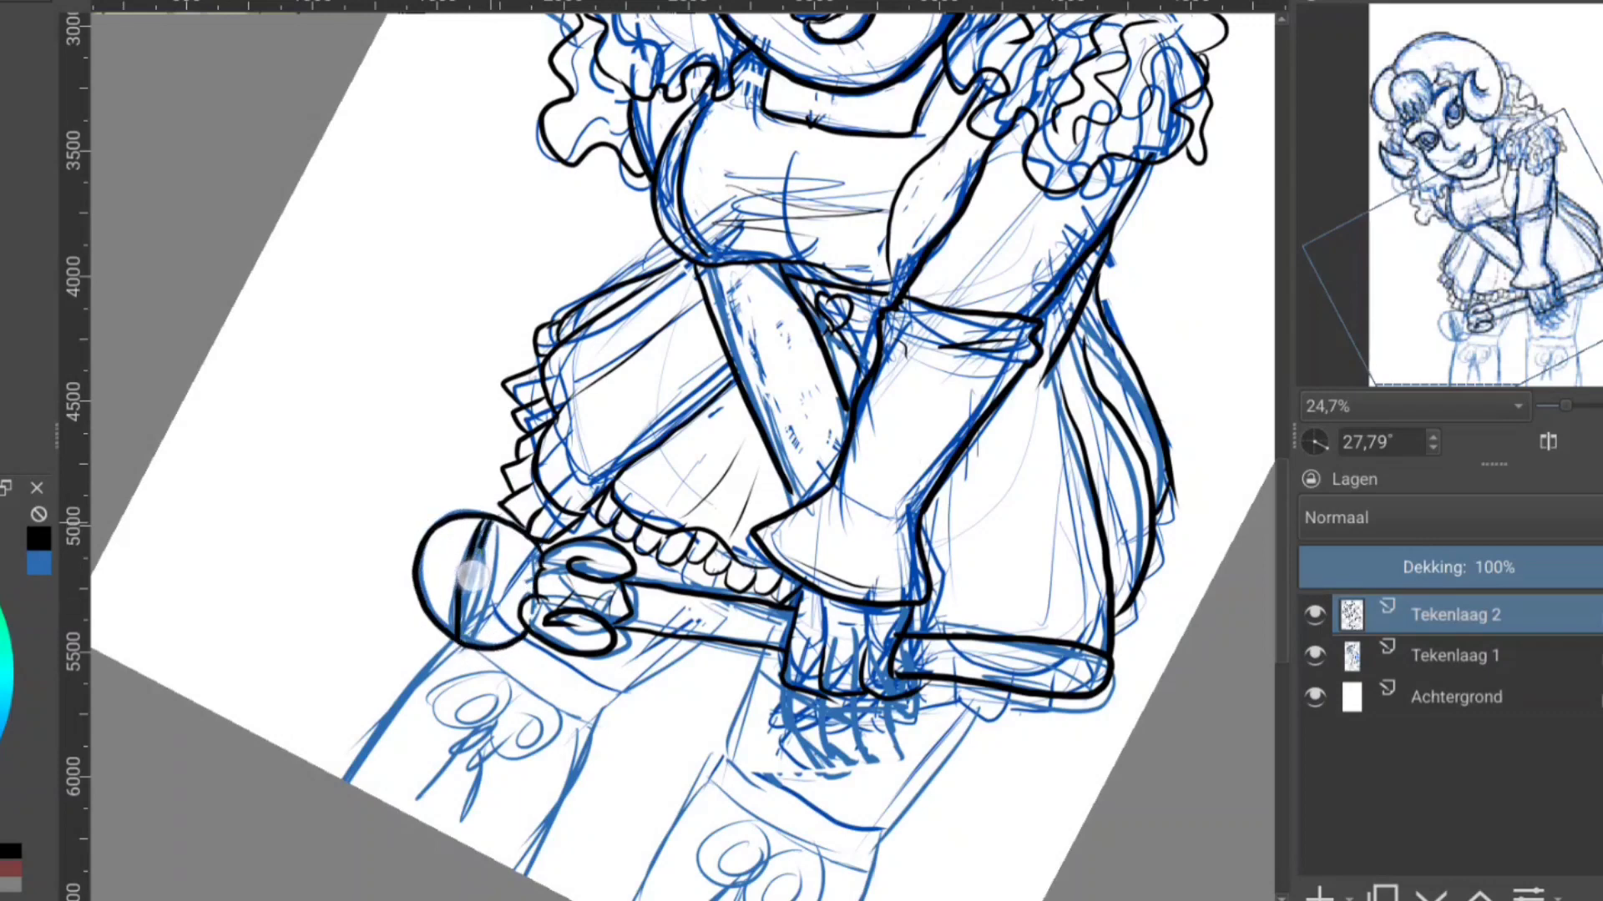
drag(485, 532, 469, 641)
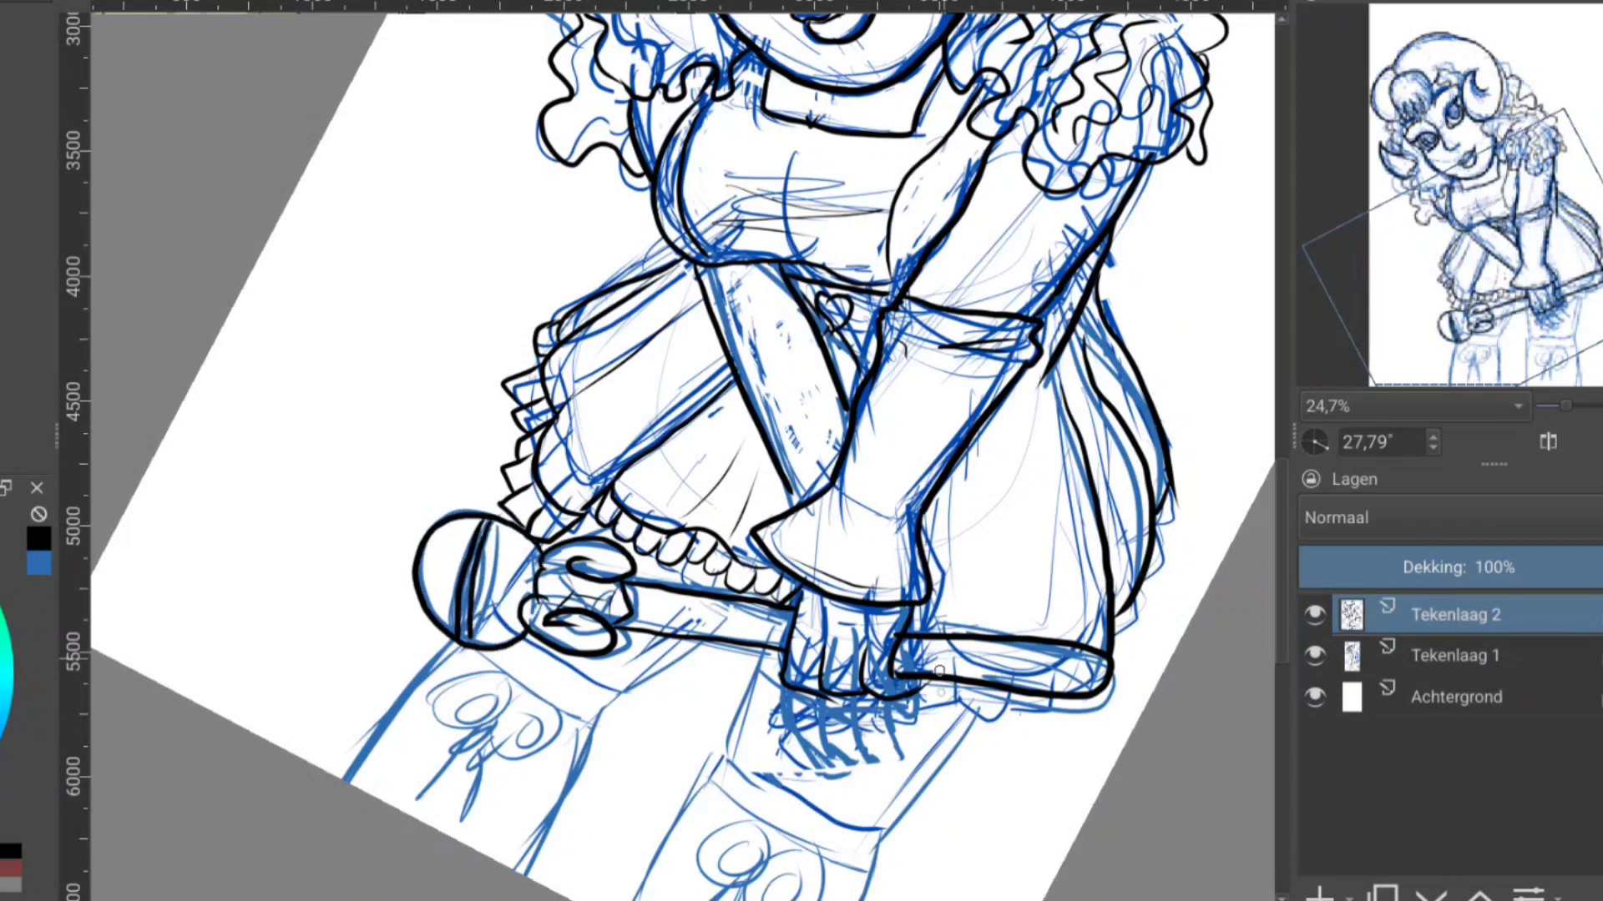
mouse_move(956, 686)
mouse_down()
mouse_move(1014, 713)
mouse_move(1078, 706)
mouse_move(1165, 559)
mouse_up()
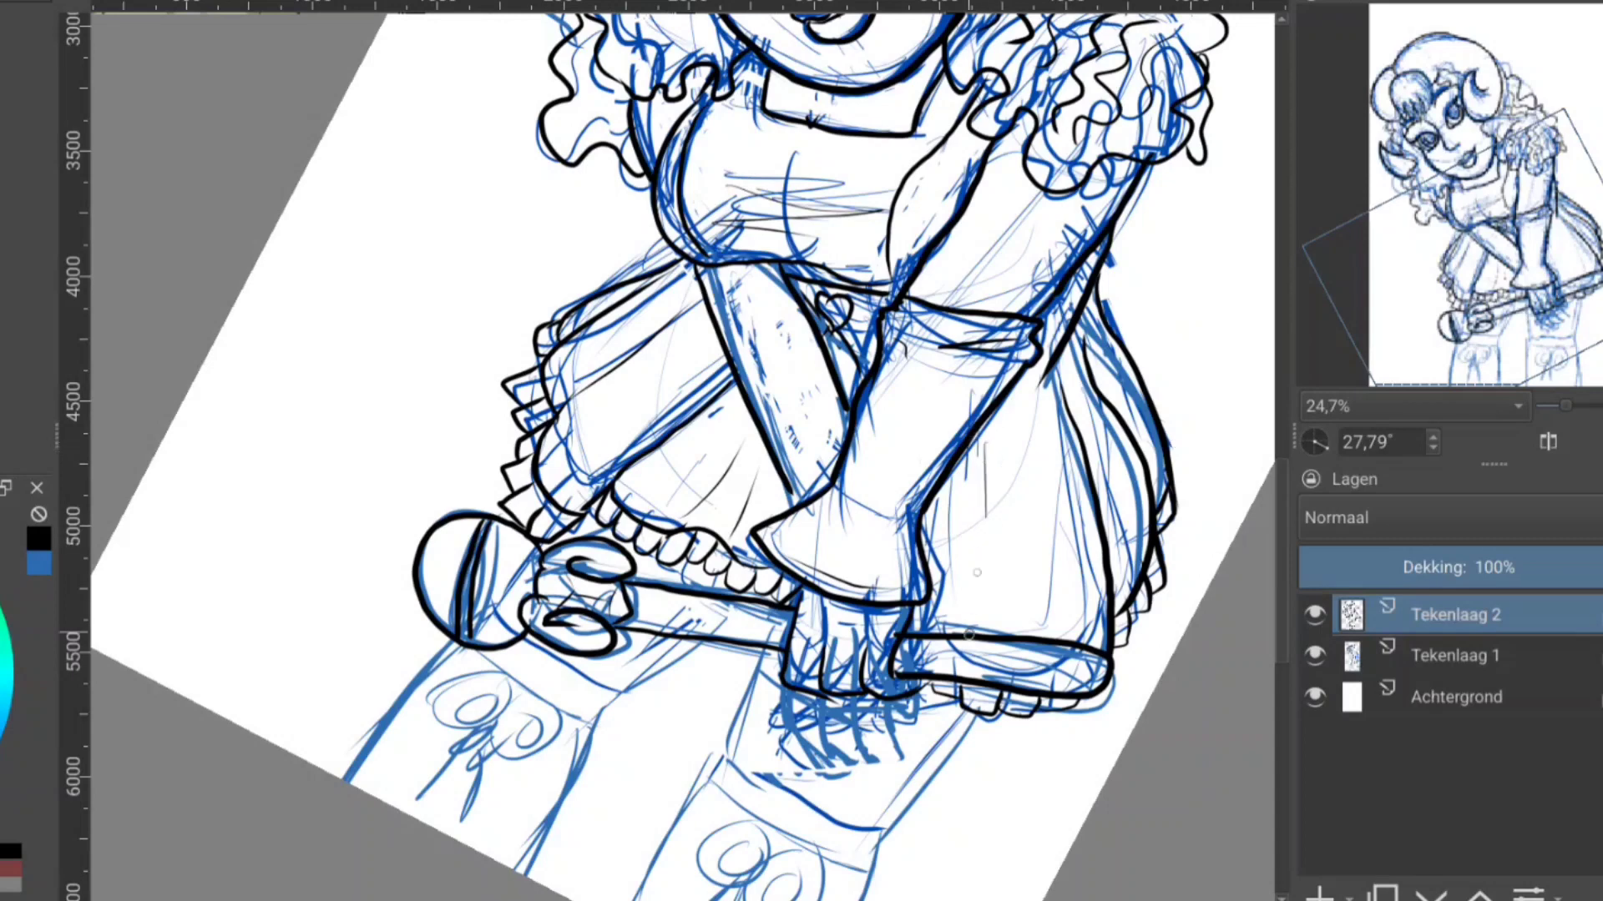
- Ink the cuff below the mallet, the stocking bow's loops and tails, and the leg outline
scroll(1177, 170, down, 5)
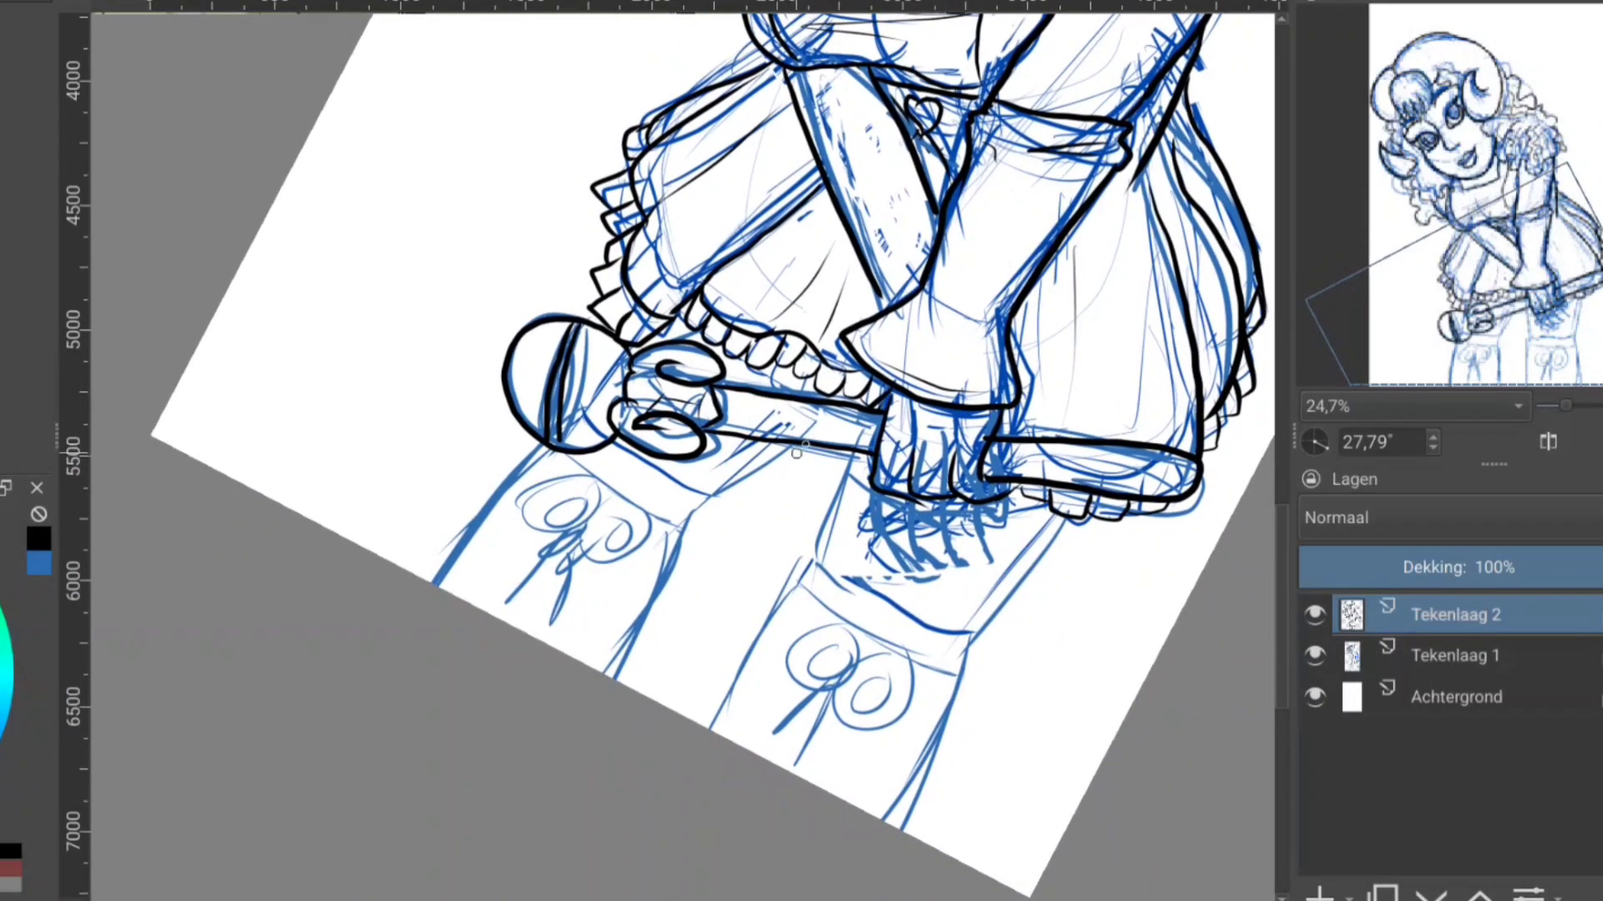
drag(797, 451, 710, 501)
mouse_move(617, 451)
mouse_down()
mouse_move(710, 499)
mouse_move(686, 530)
mouse_up()
drag(568, 450, 686, 530)
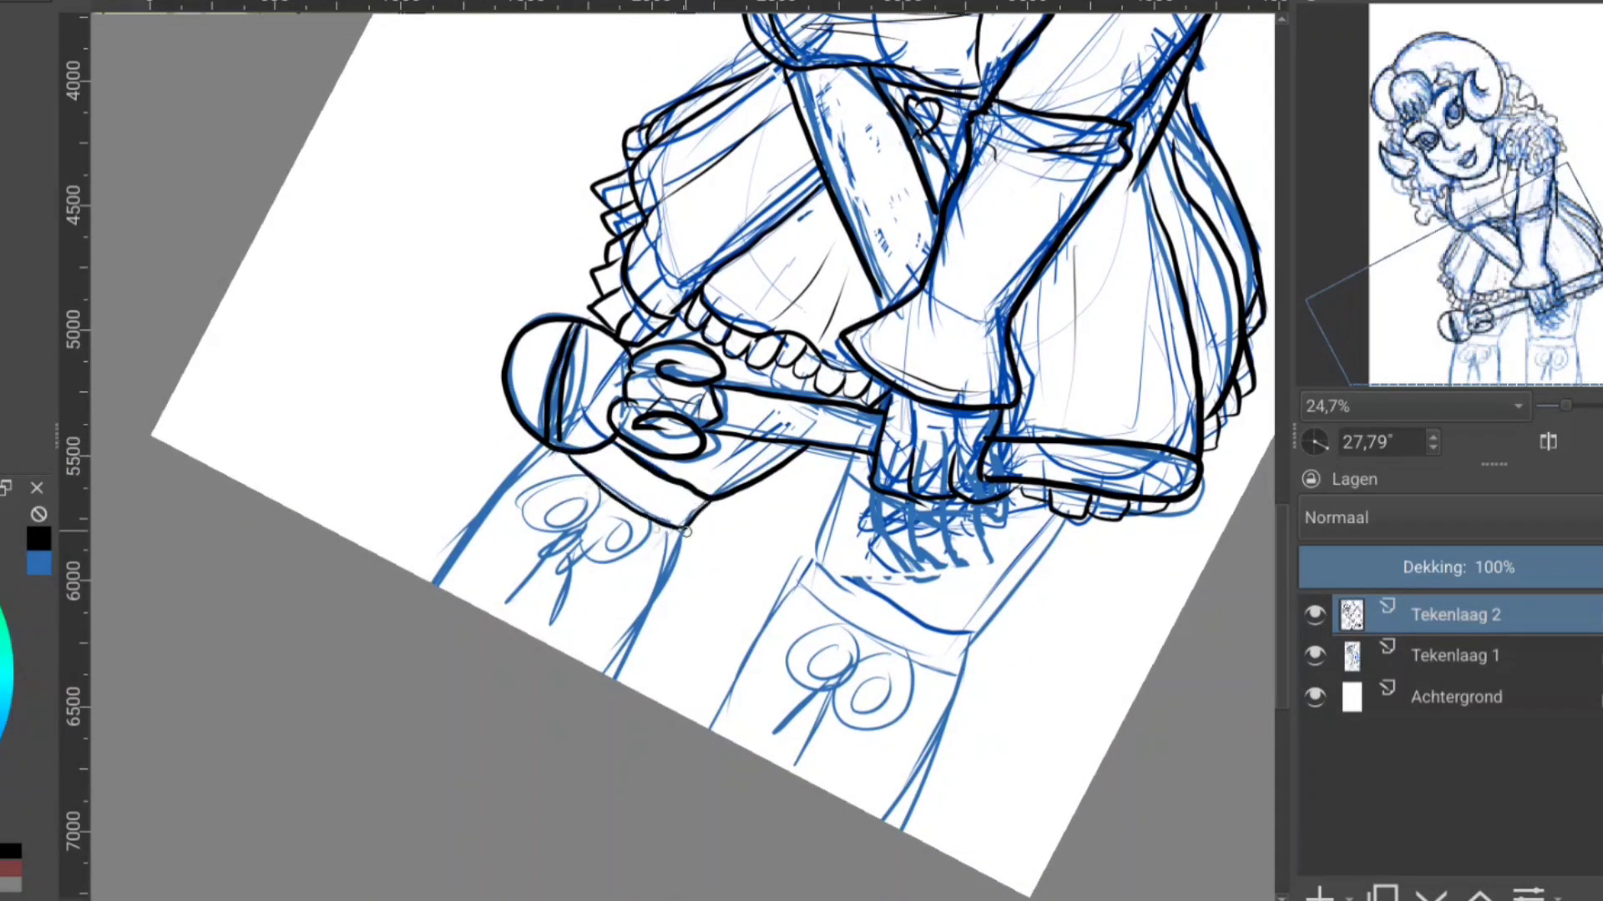
drag(594, 500, 585, 576)
mouse_move(589, 501)
mouse_down()
mouse_move(556, 572)
mouse_move(613, 576)
mouse_up()
mouse_move(574, 564)
mouse_down()
mouse_move(534, 626)
mouse_move(558, 644)
mouse_up()
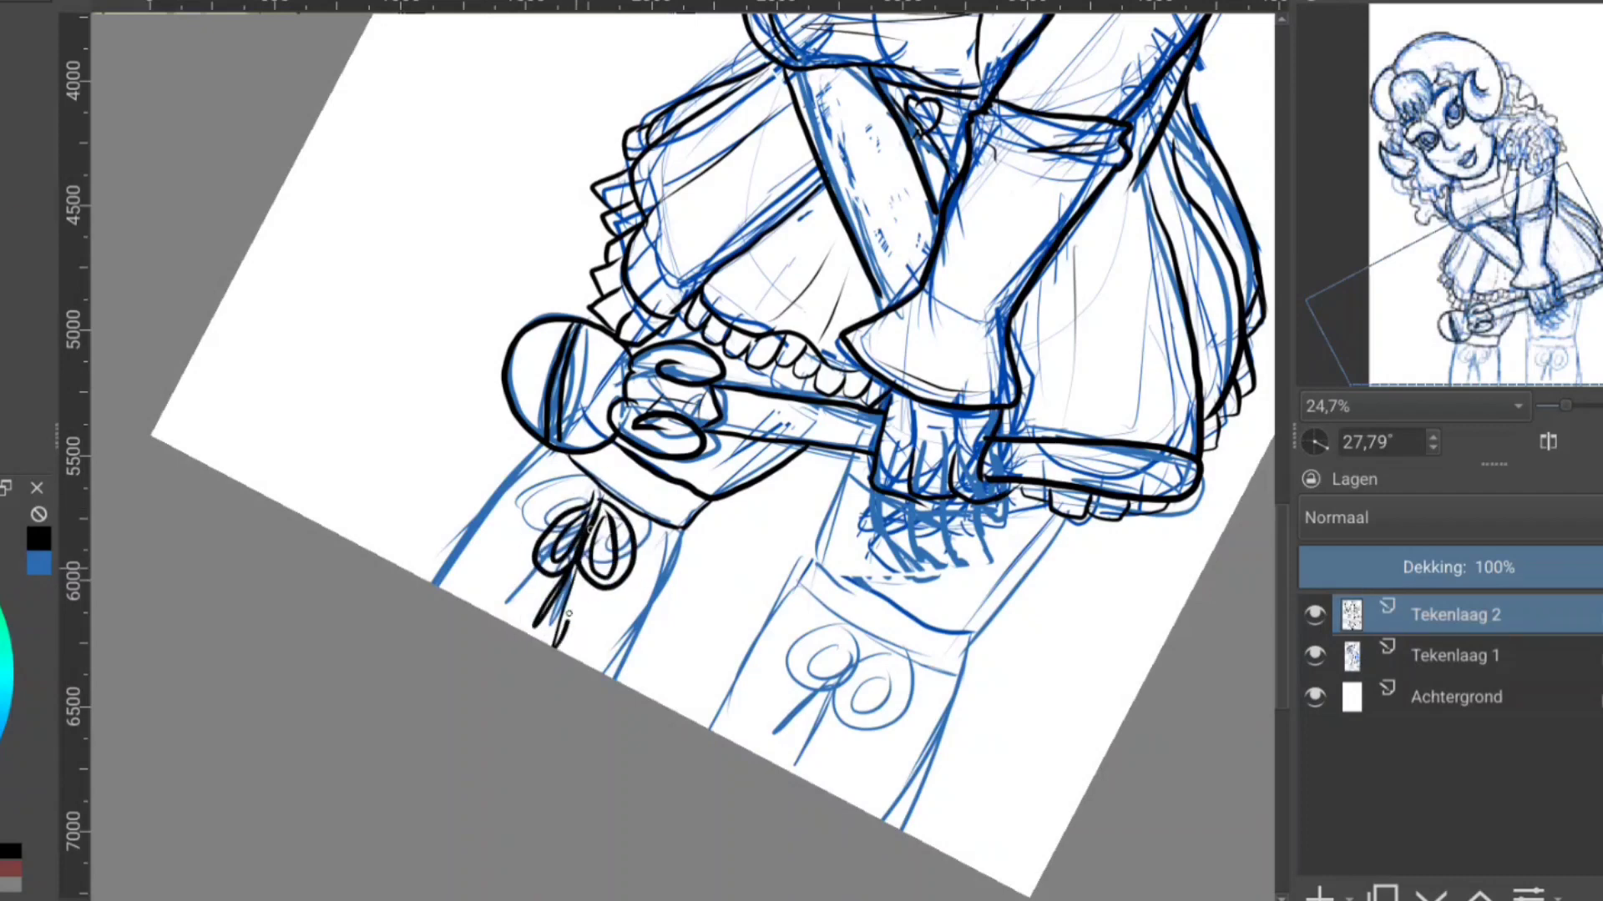
drag(544, 447, 440, 589)
drag(698, 513, 610, 679)
- Reset canvas rotation and ink the right leg contour, stocking top band, bow and leg sides
key(5)
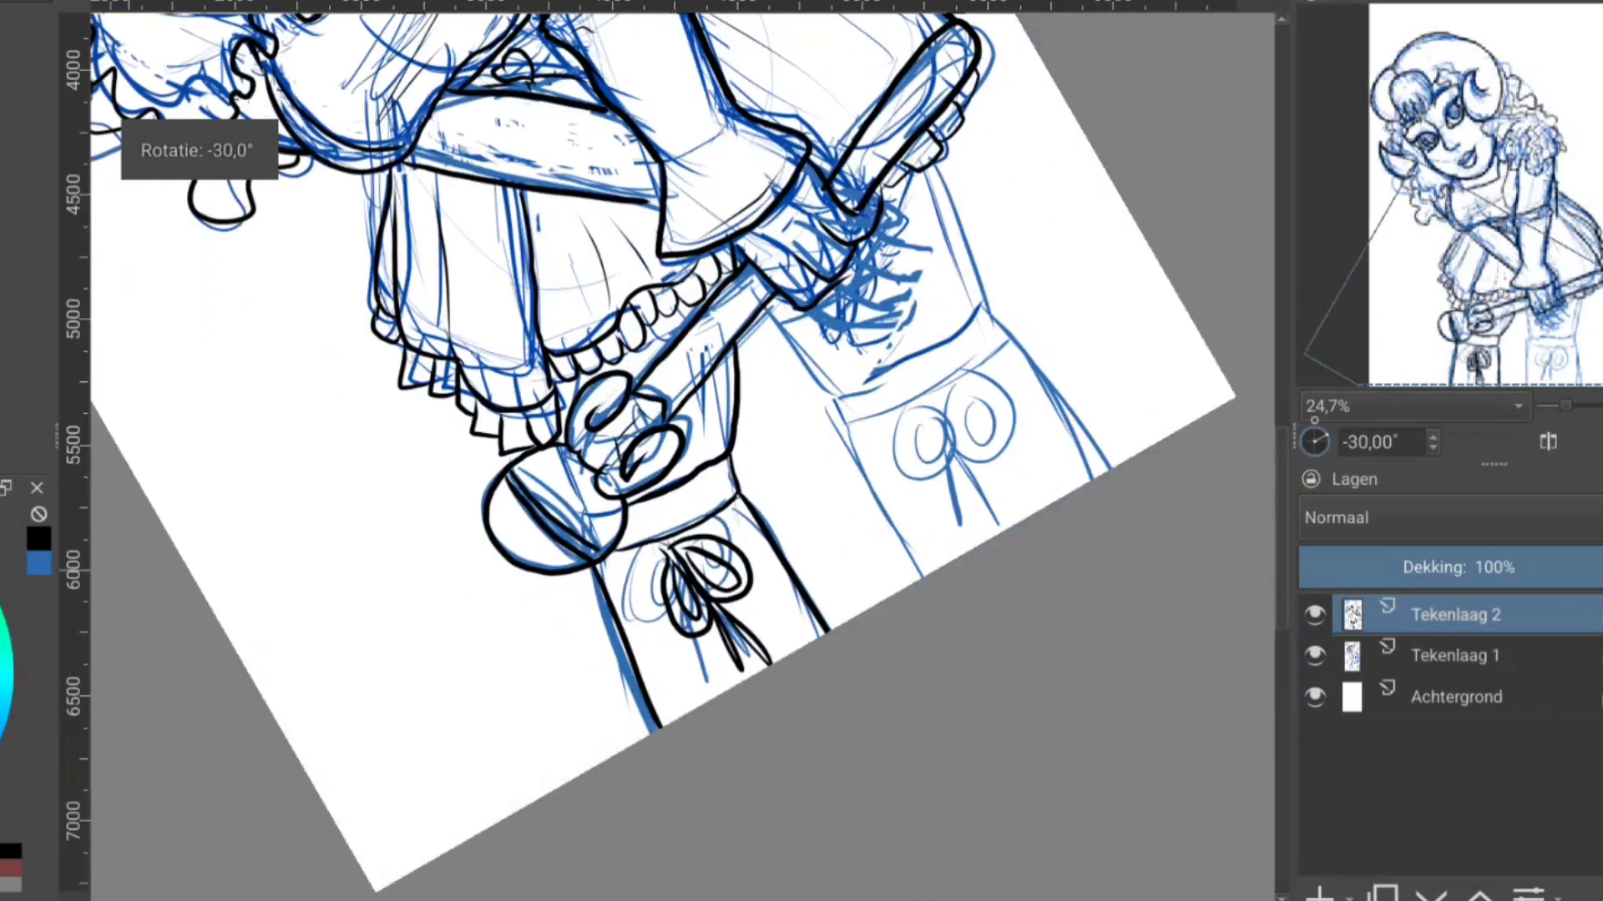
mouse_move(812, 375)
mouse_down()
mouse_move(837, 482)
mouse_move(1014, 480)
mouse_up()
drag(1050, 324, 1014, 480)
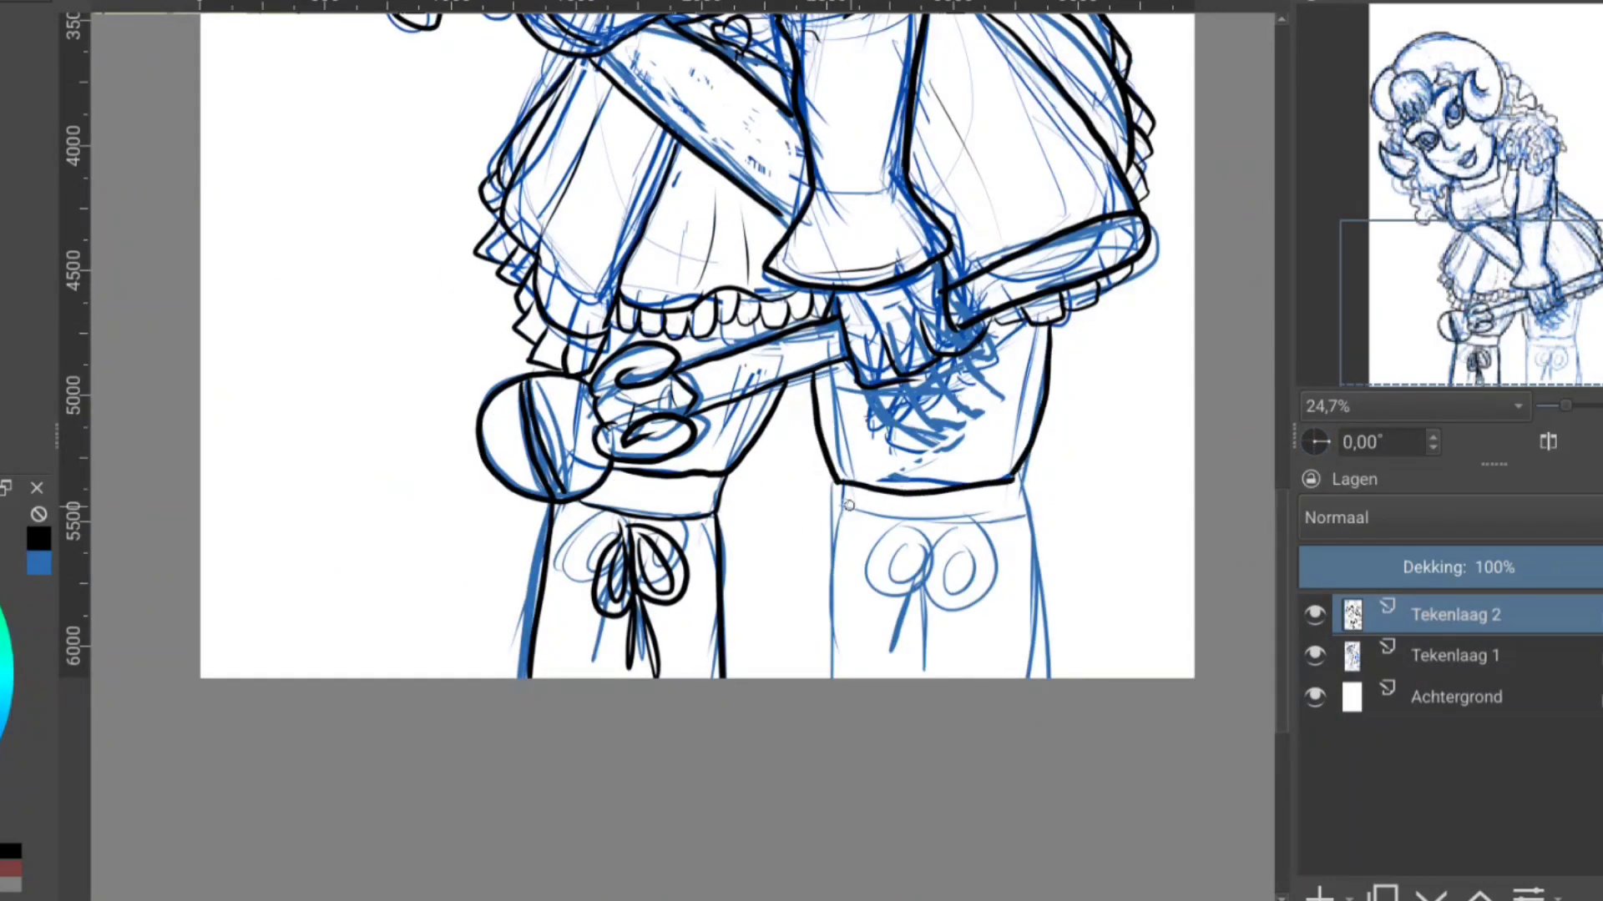
mouse_move(834, 480)
mouse_down()
mouse_move(837, 507)
mouse_move(1017, 483)
mouse_up()
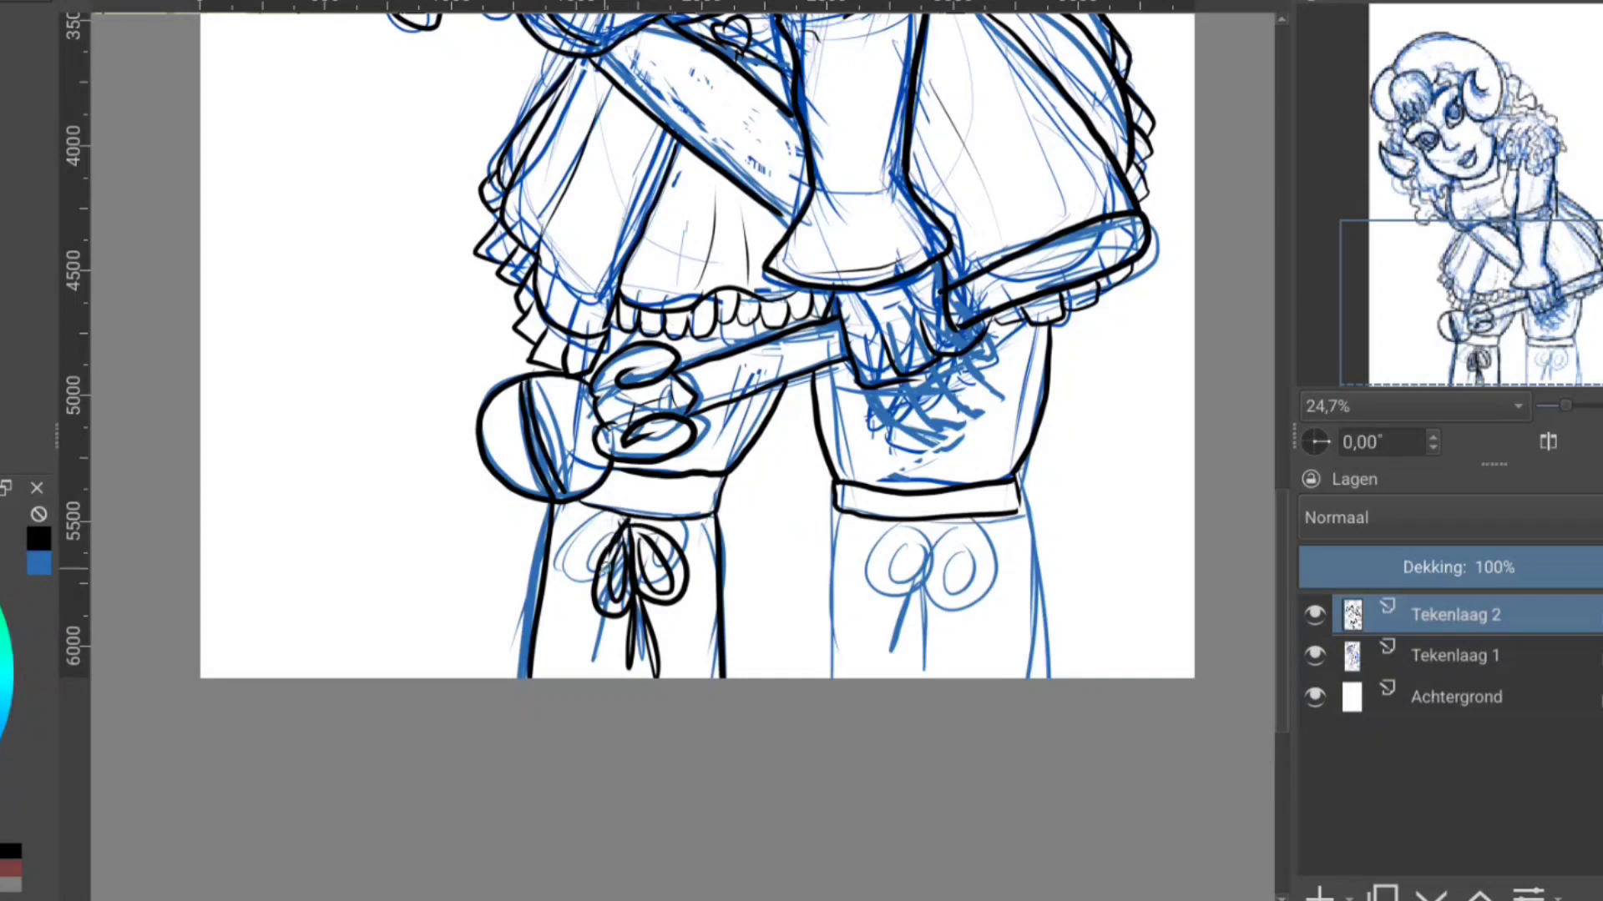
mouse_move(917, 522)
mouse_down()
mouse_move(916, 588)
mouse_move(952, 601)
mouse_move(900, 678)
mouse_up()
drag(932, 582, 937, 568)
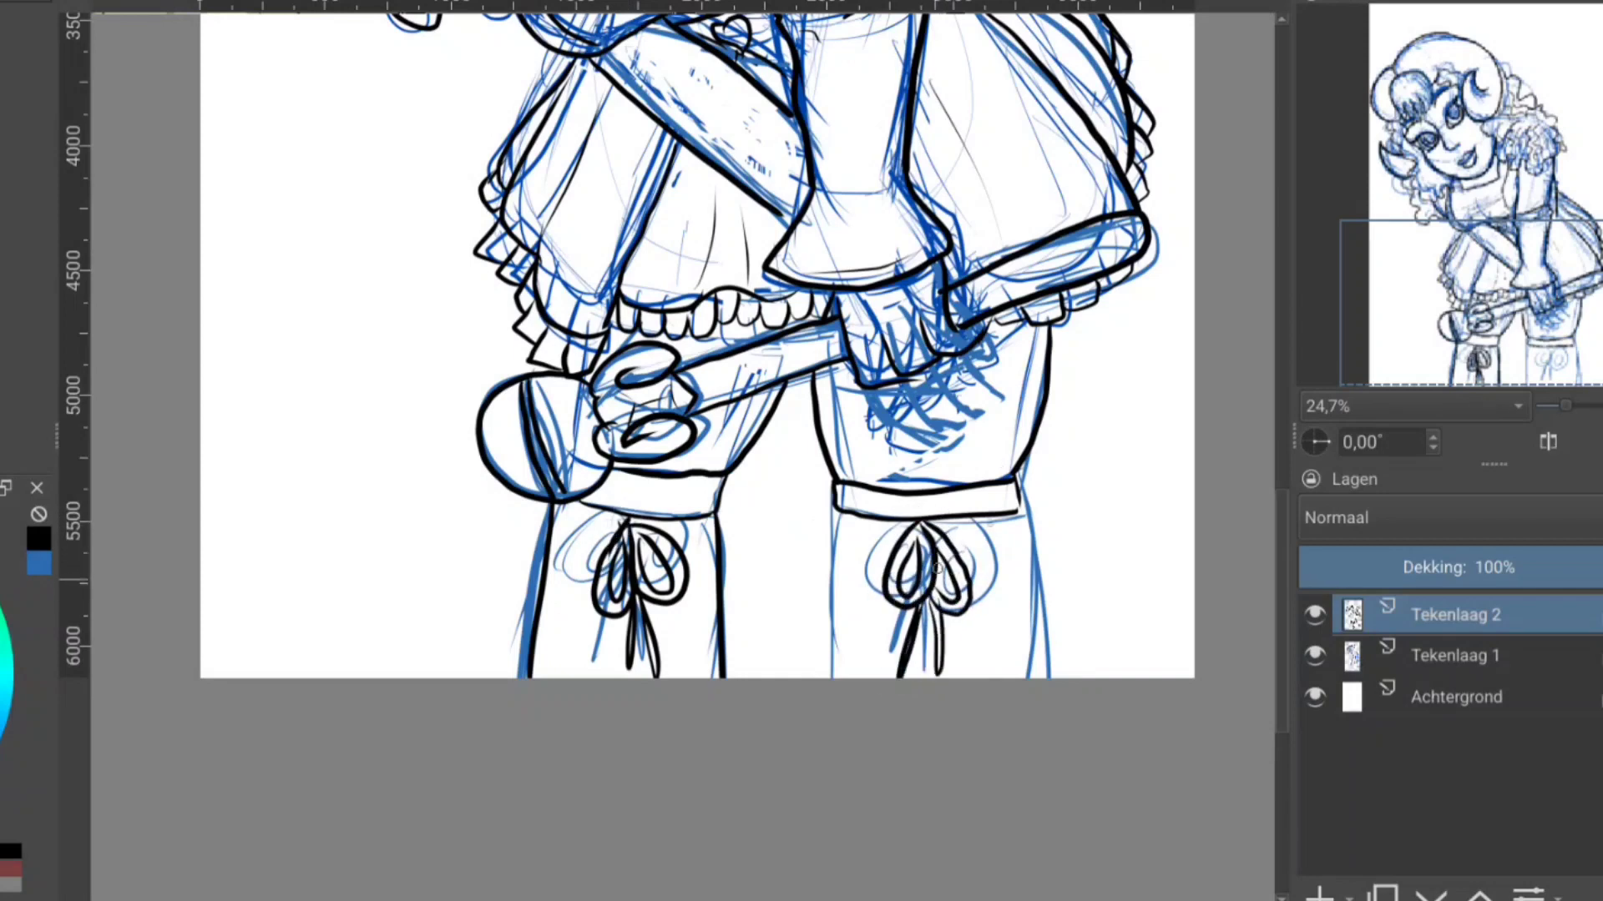
drag(829, 519, 831, 678)
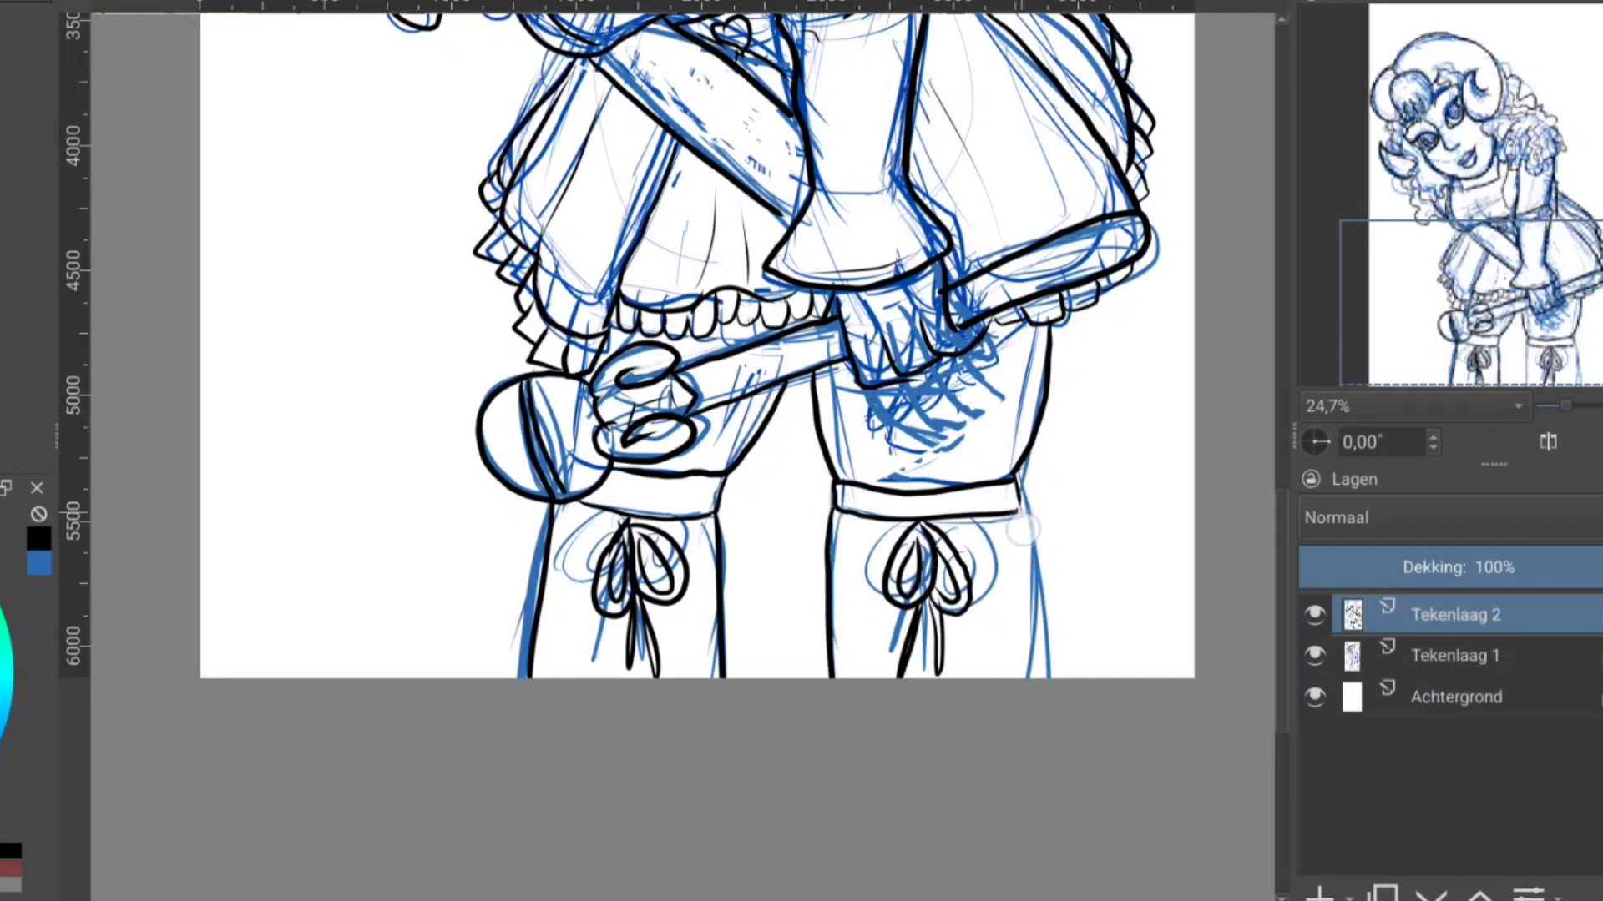
drag(1020, 511, 1034, 677)
drag(1469, 305, 1469, 152)
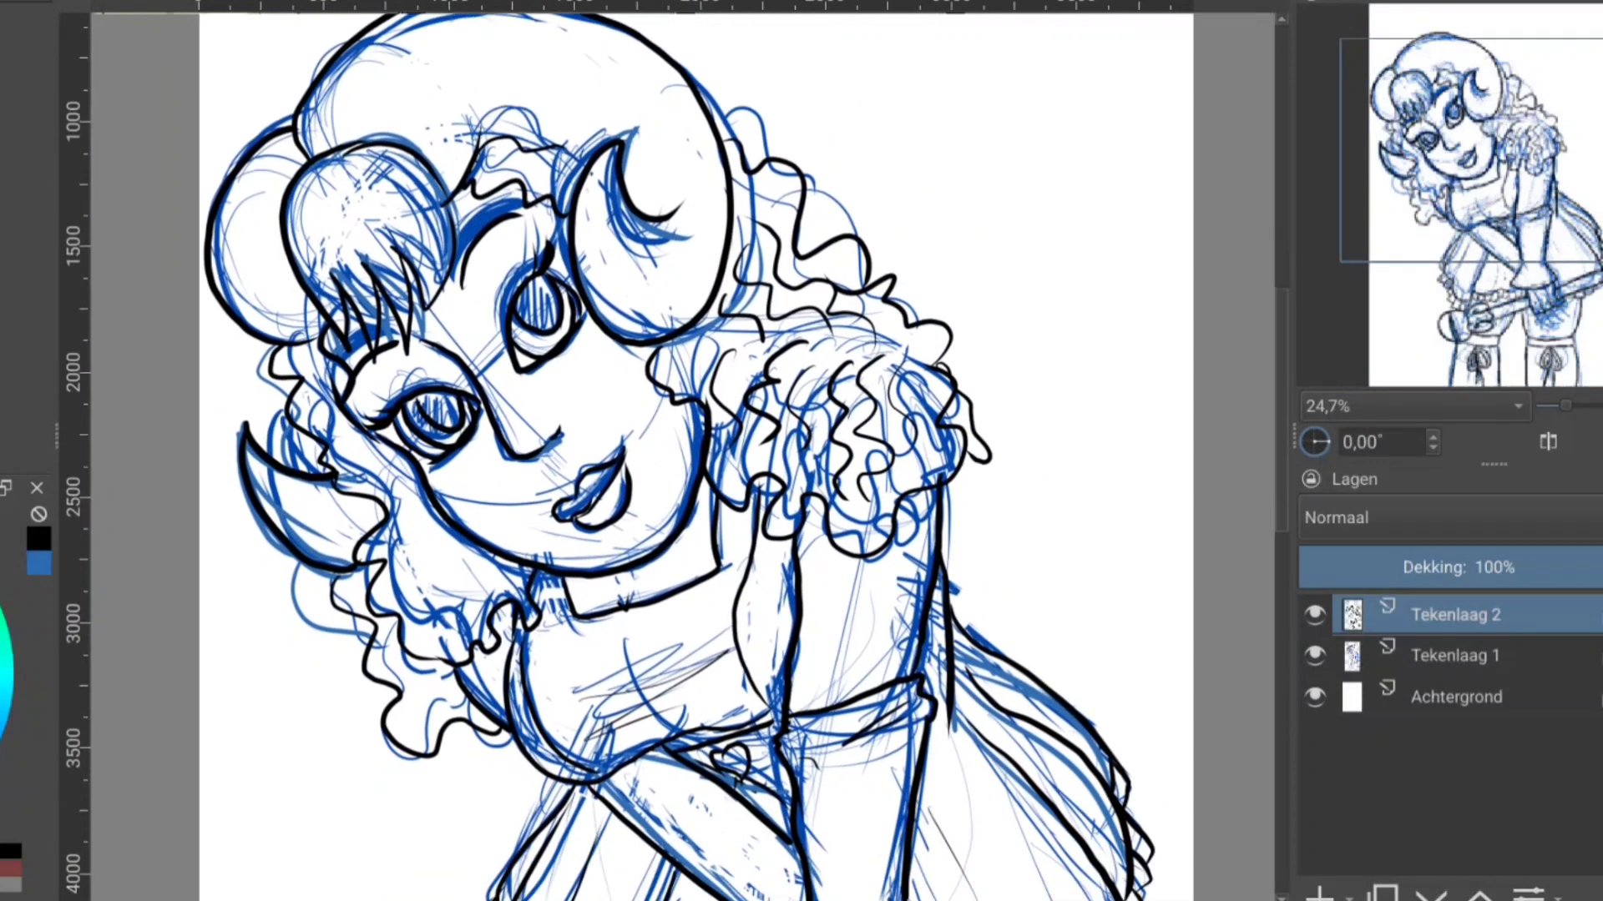
- Hide sketch layer Tekenlaag 1, set a 32 px brush, and shade inside the upper and lower-left horns
click(1315, 655)
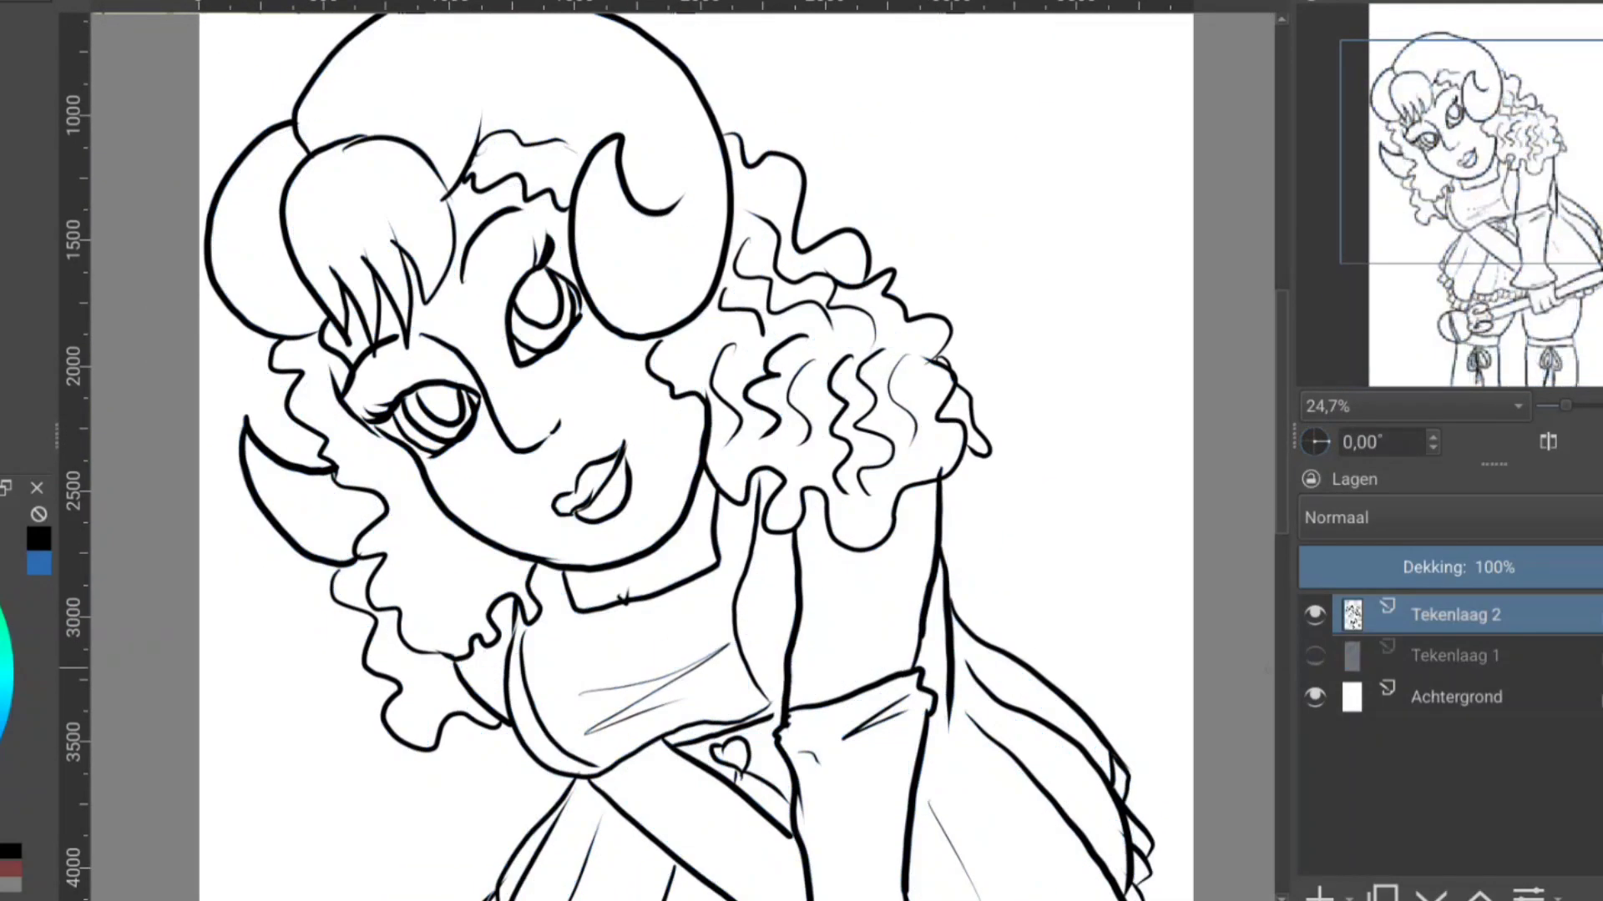
drag(1469, 150, 1474, 143)
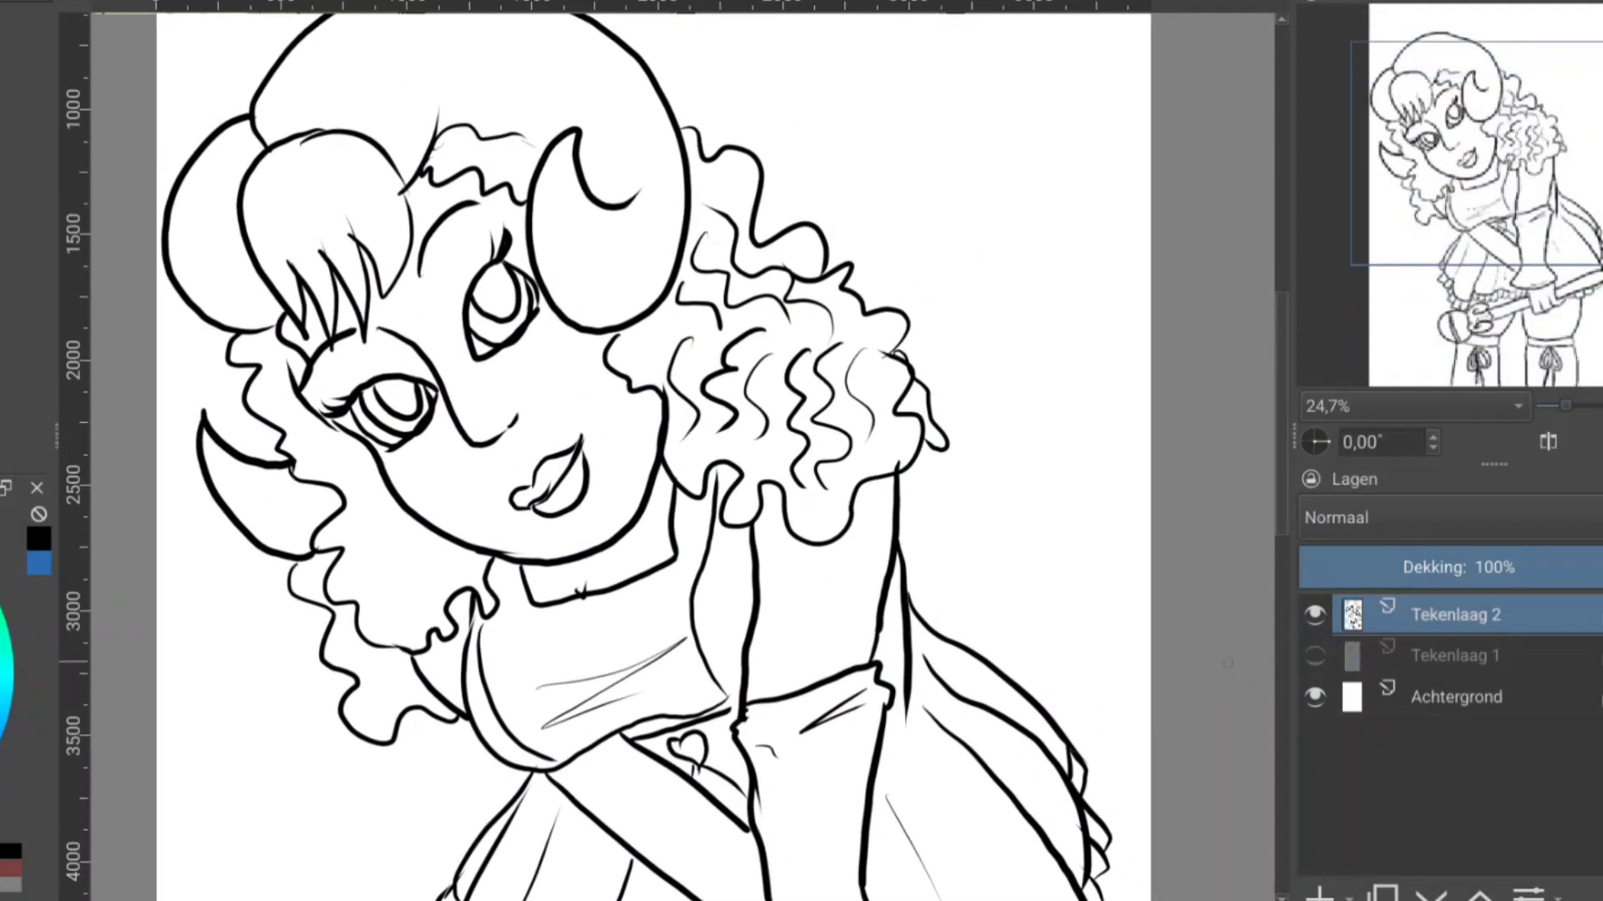
key([)
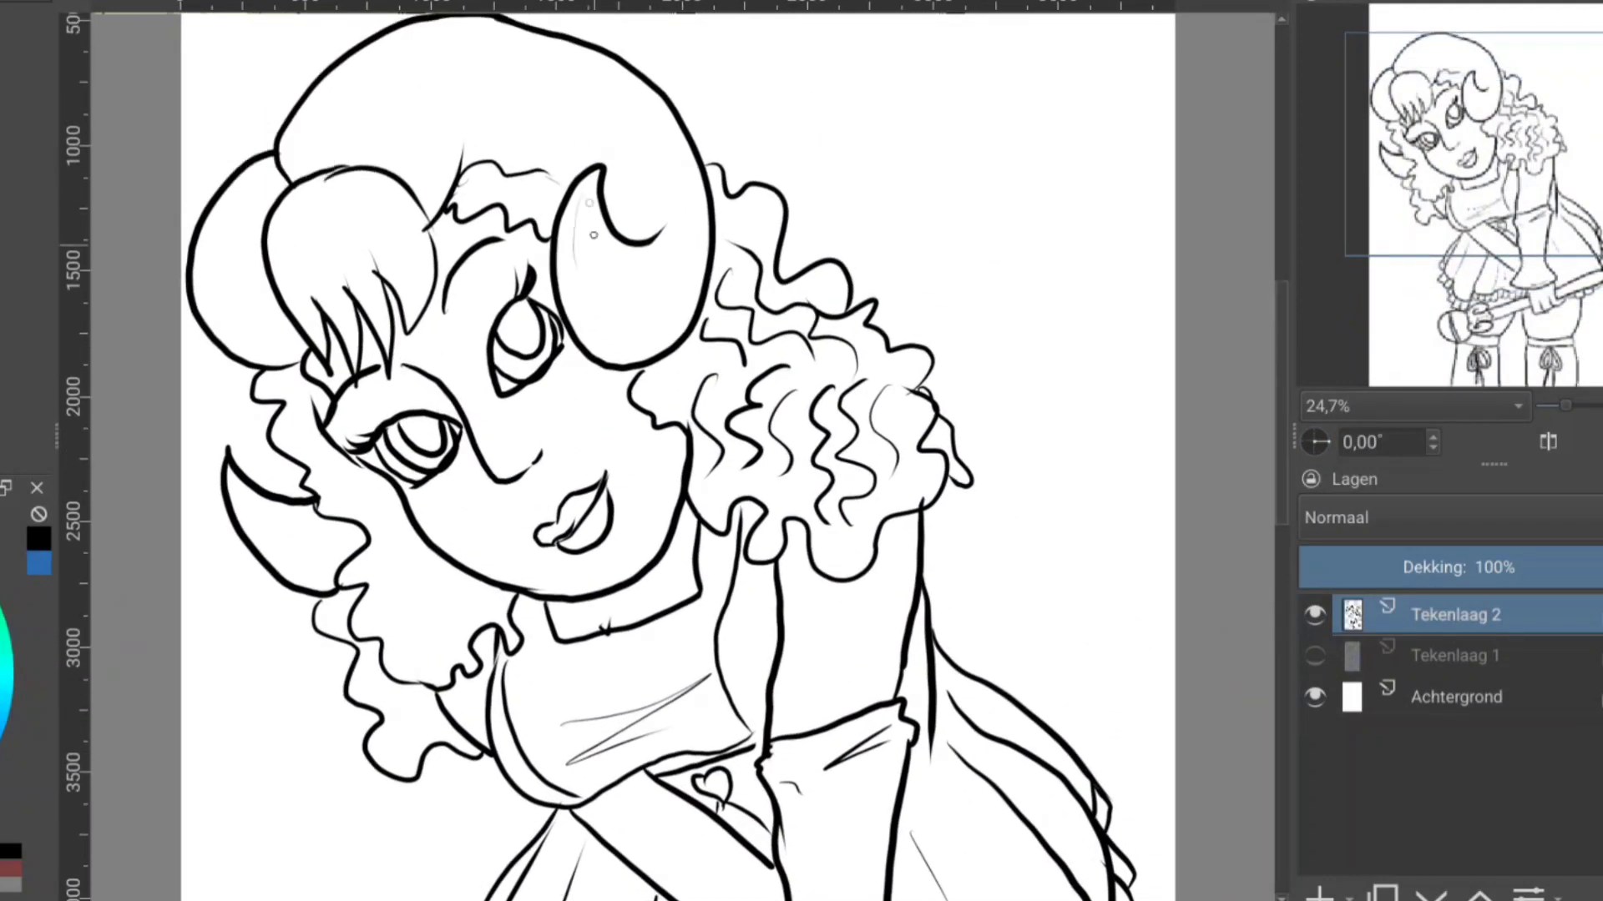
mouse_move(576, 267)
mouse_down()
mouse_move(618, 338)
mouse_move(655, 267)
mouse_up()
drag(584, 221, 659, 250)
drag(599, 271, 650, 300)
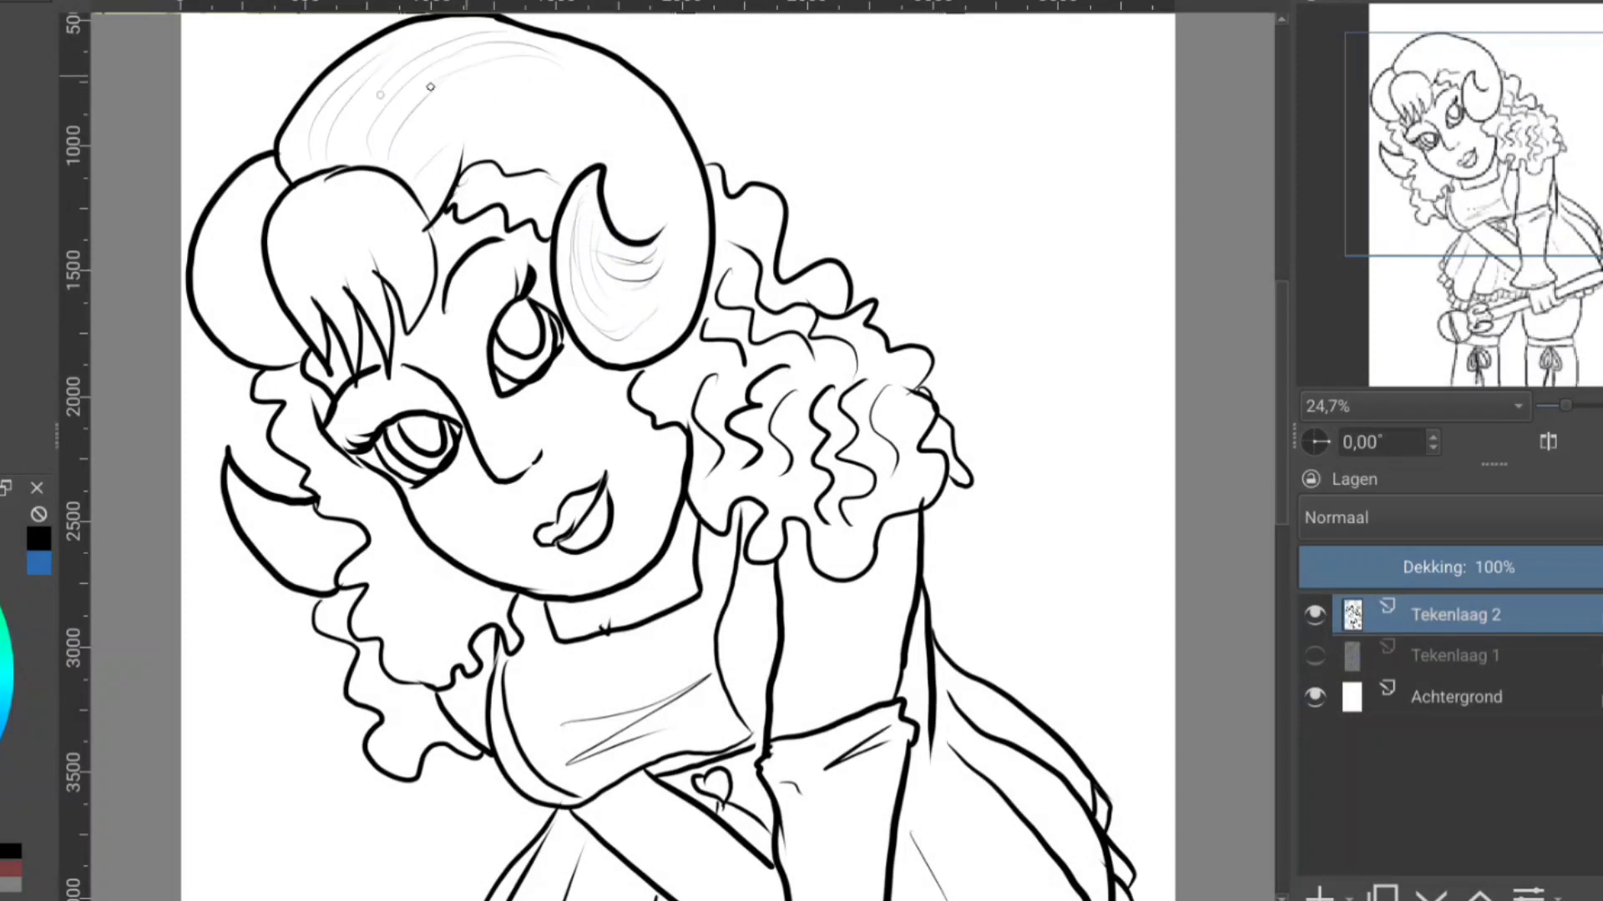
drag(244, 494, 316, 561)
drag(257, 528, 307, 565)
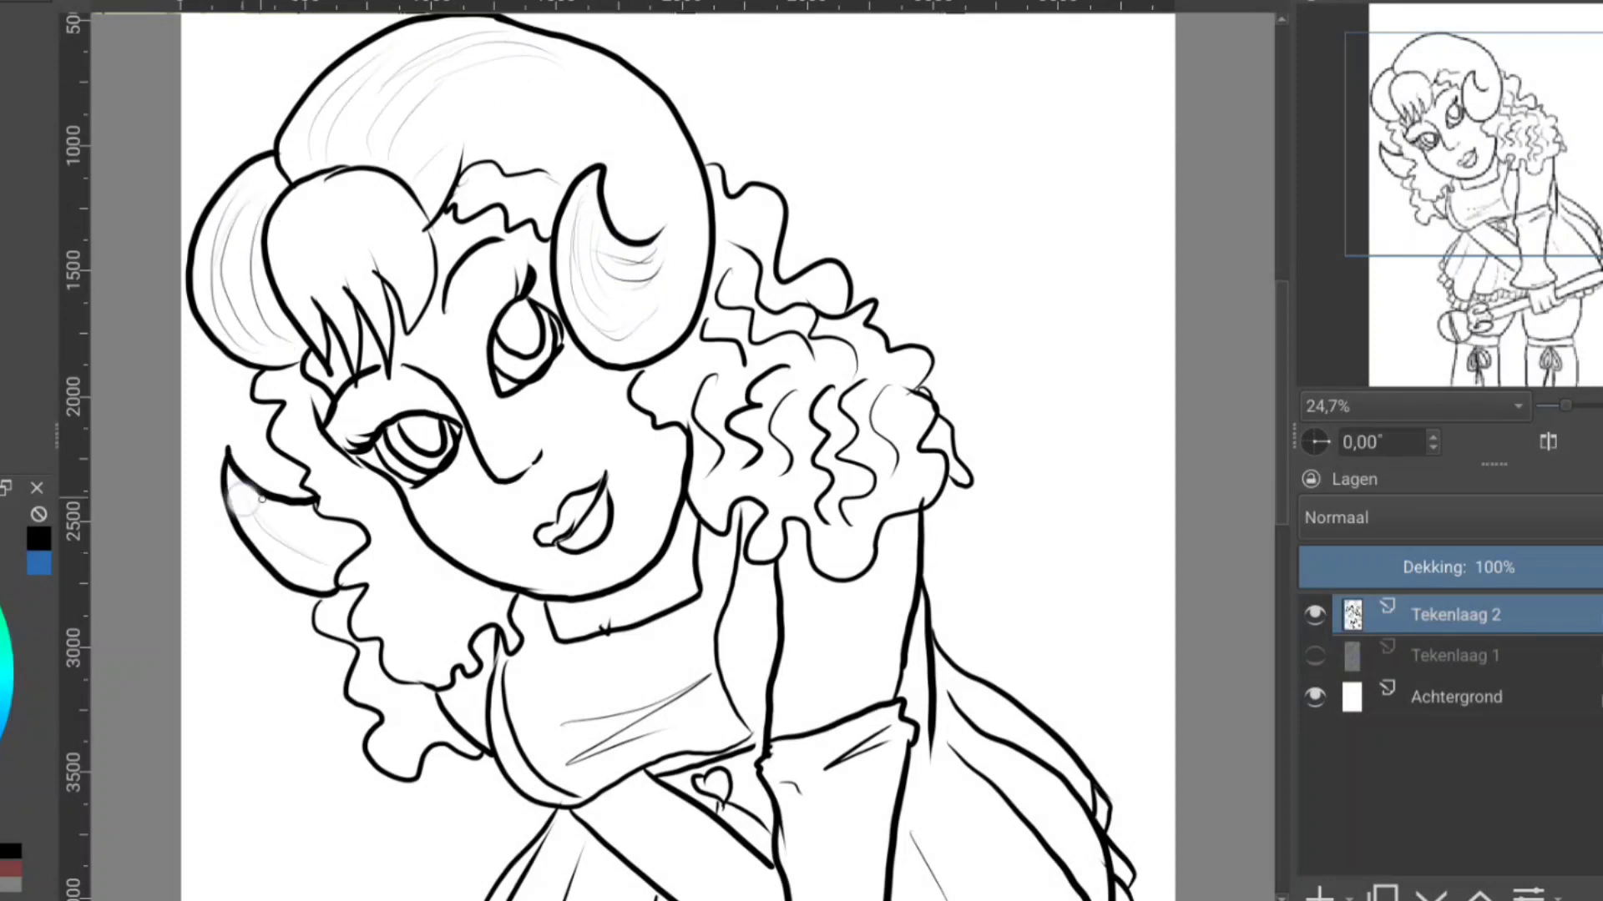
- Add thin wavy strands to the hair curls, light strokes in the upper horn, and thicker eyelashes
mouse_move(293, 409)
mouse_down()
mouse_move(330, 493)
mouse_move(386, 526)
mouse_up()
drag(470, 588, 495, 608)
drag(838, 531, 860, 557)
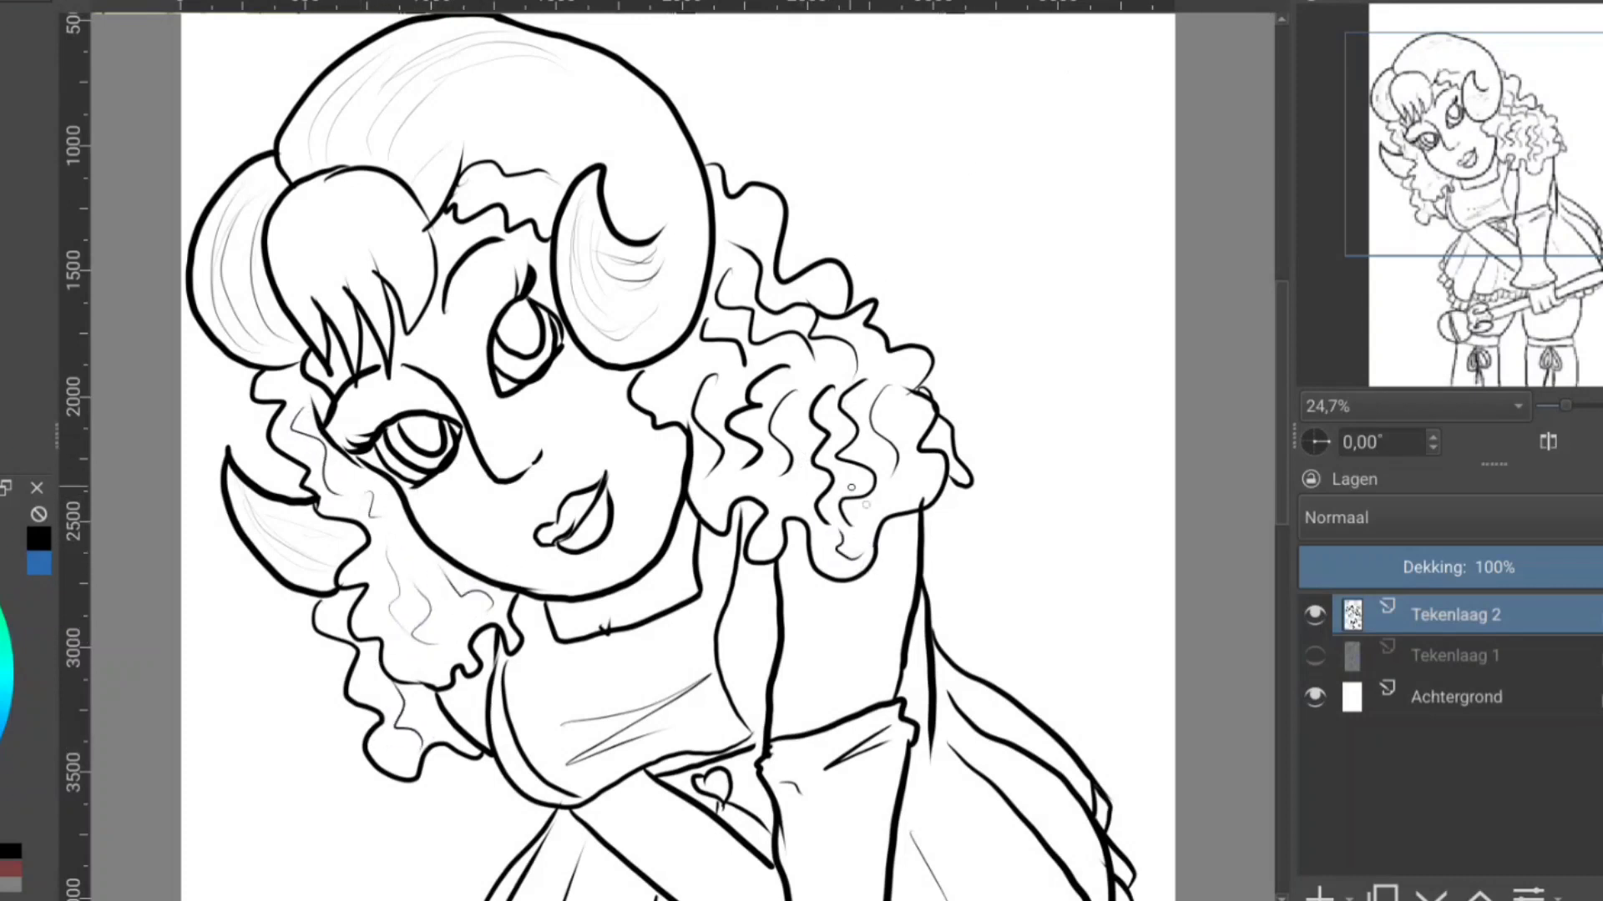
drag(806, 368, 762, 413)
drag(767, 332, 739, 361)
drag(731, 388, 696, 422)
drag(736, 335, 675, 367)
drag(664, 370, 652, 407)
drag(568, 62, 668, 209)
drag(634, 96, 681, 326)
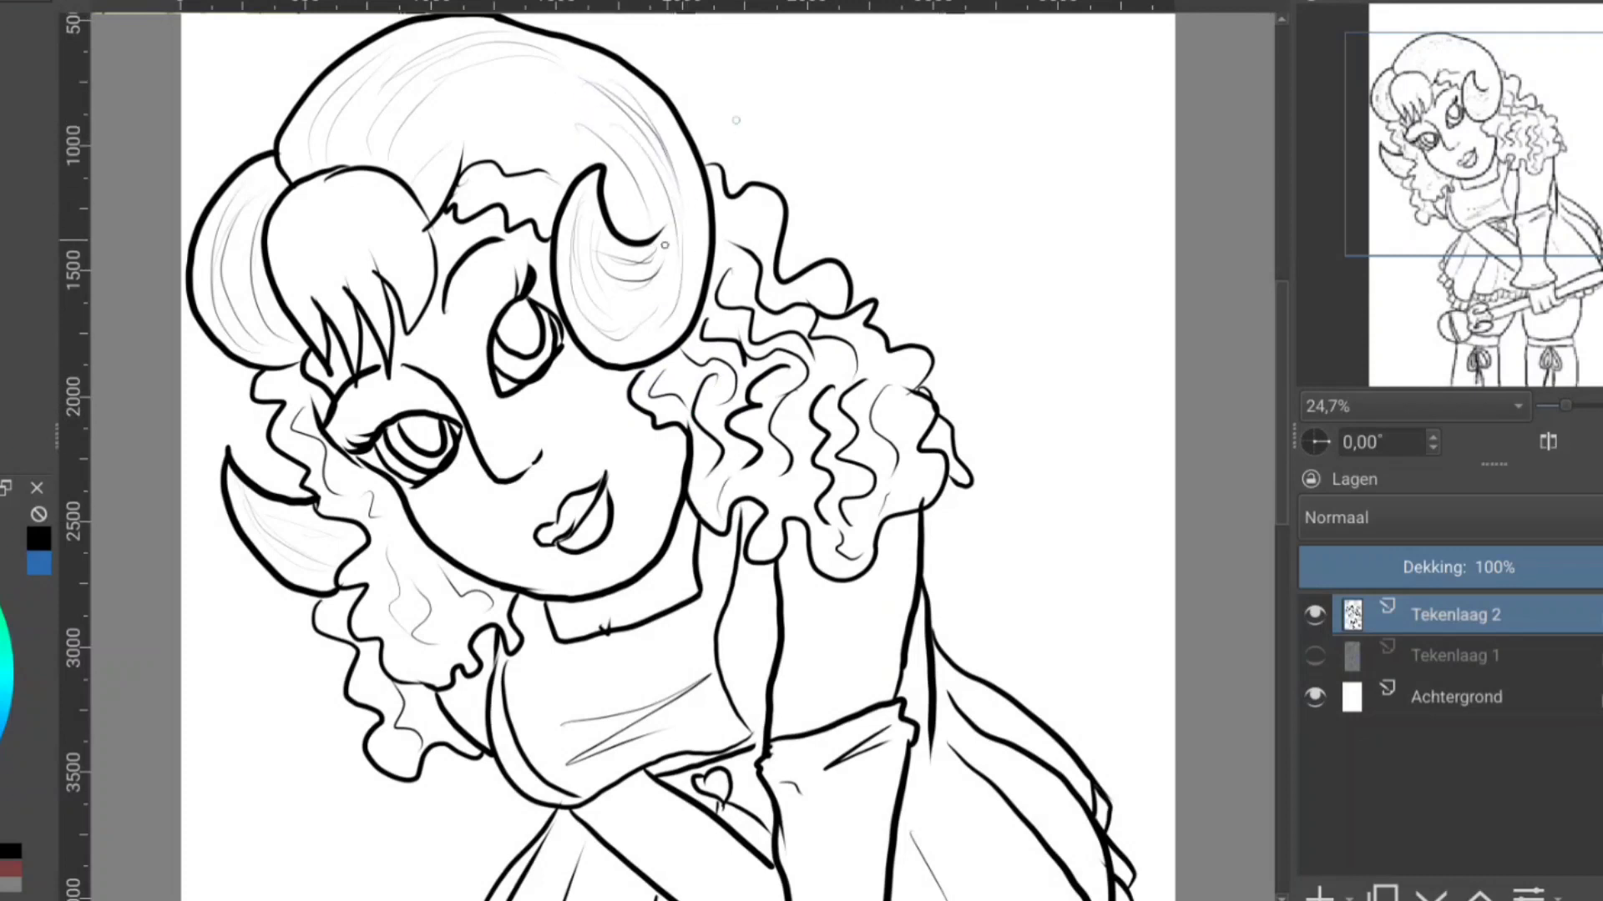
drag(534, 279, 524, 297)
drag(639, 177, 451, 0)
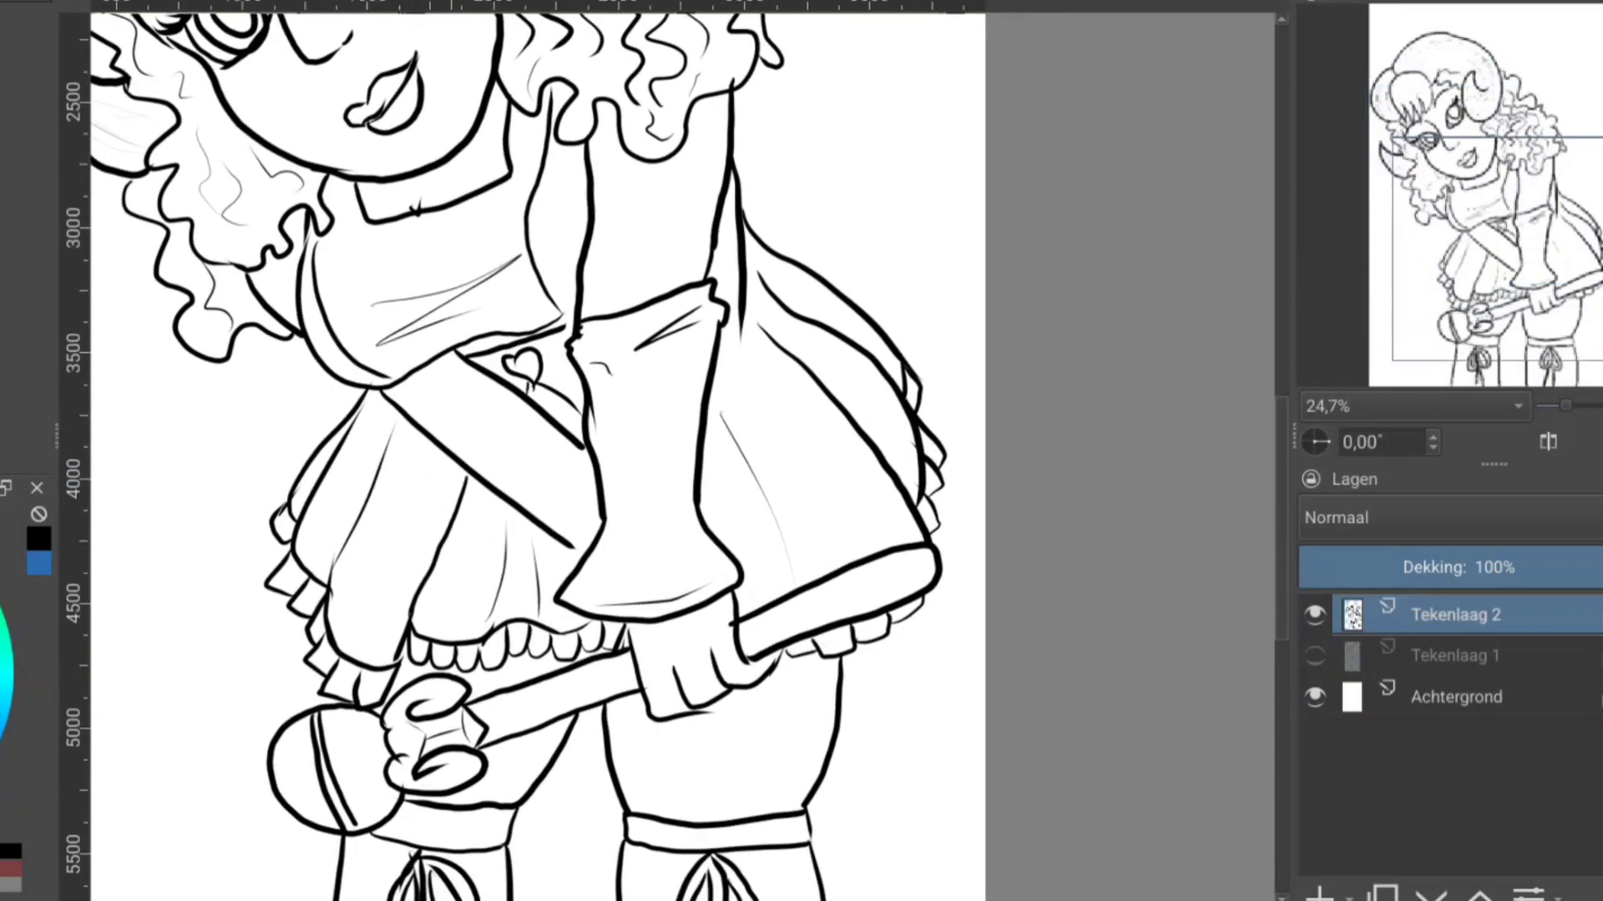
- Draw small lace circles along the waistline, both skirt edges, near the cuff and beside the heart
drag(577, 543, 718, 791)
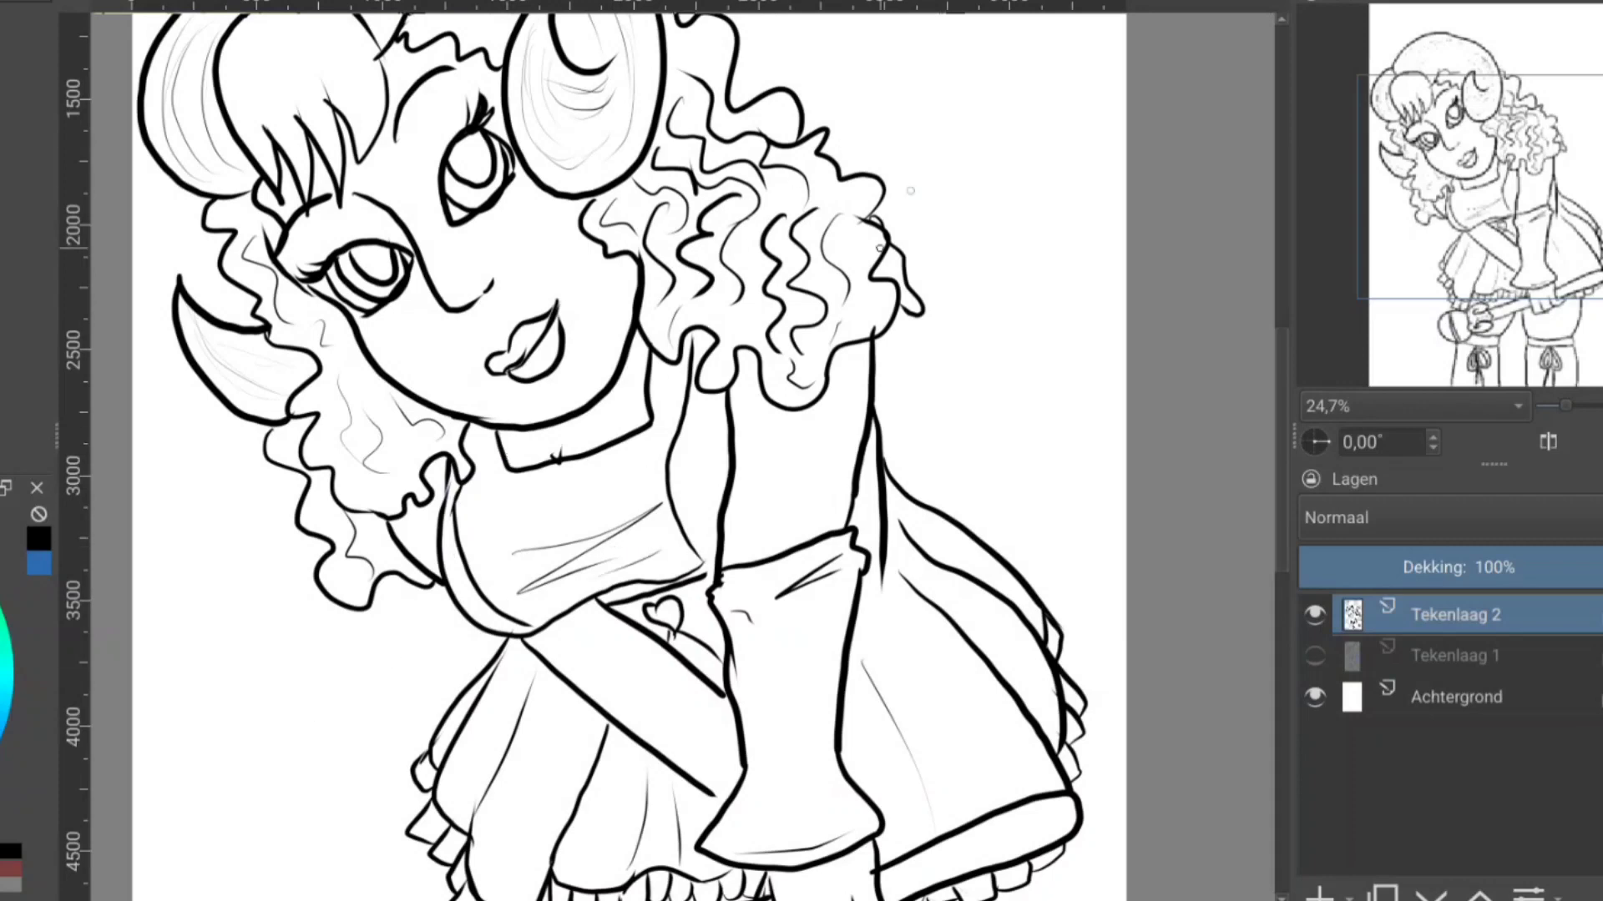
drag(599, 598, 644, 593)
mouse_move(445, 733)
mouse_down()
mouse_move(432, 475)
mouse_move(468, 554)
mouse_up()
drag(476, 566, 503, 590)
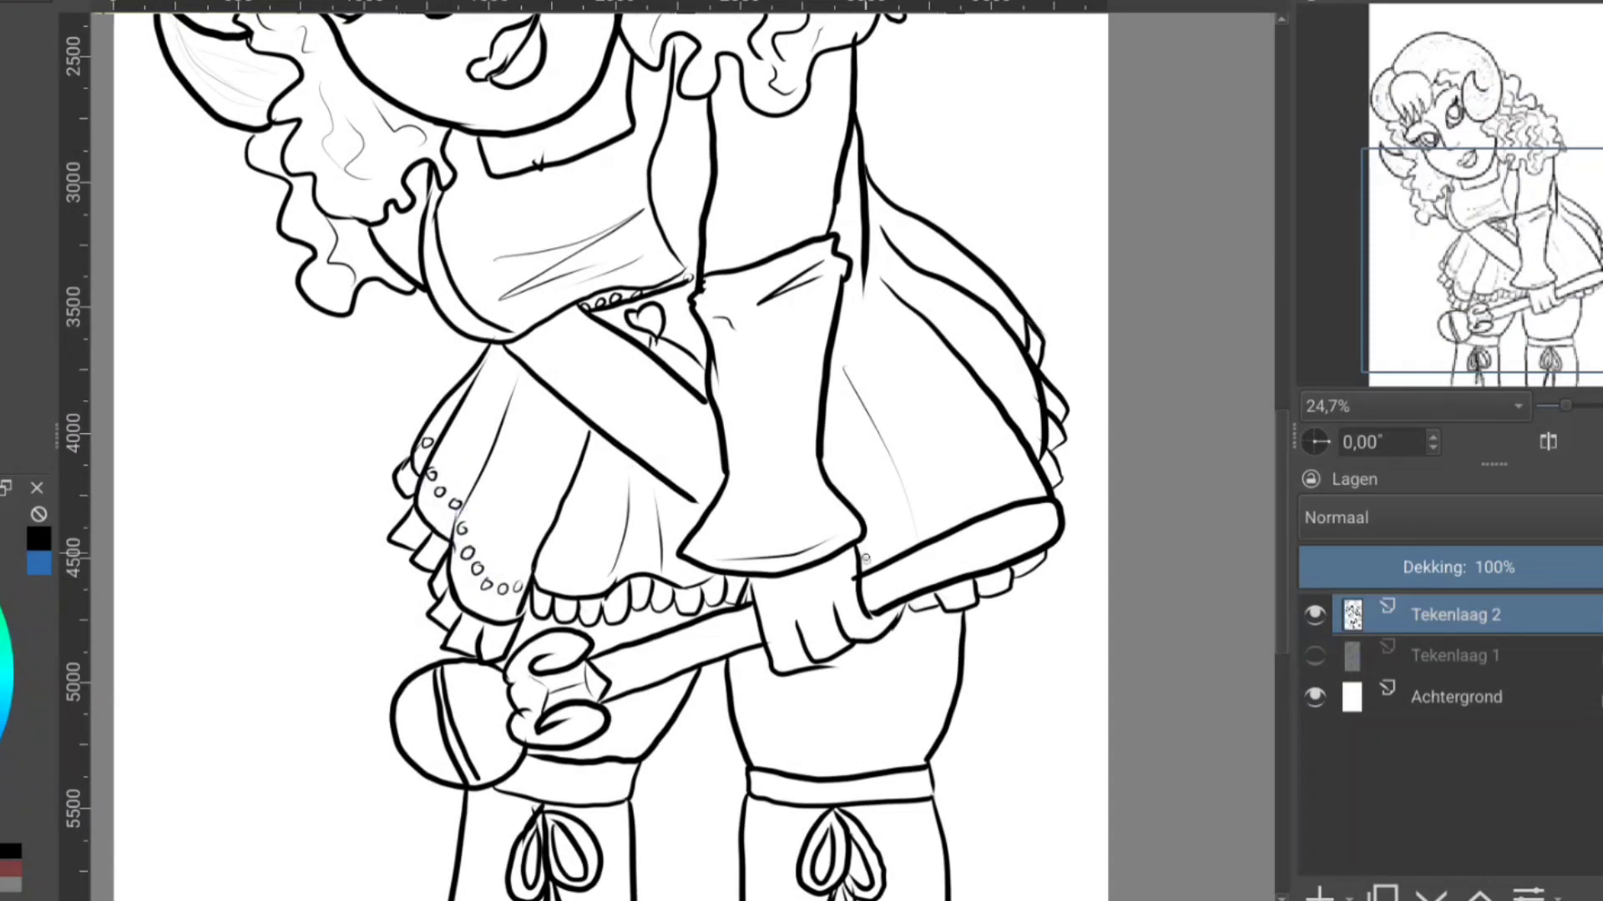
drag(865, 564, 867, 566)
drag(1027, 483, 1028, 485)
drag(1022, 426, 1024, 428)
drag(1019, 402, 1010, 316)
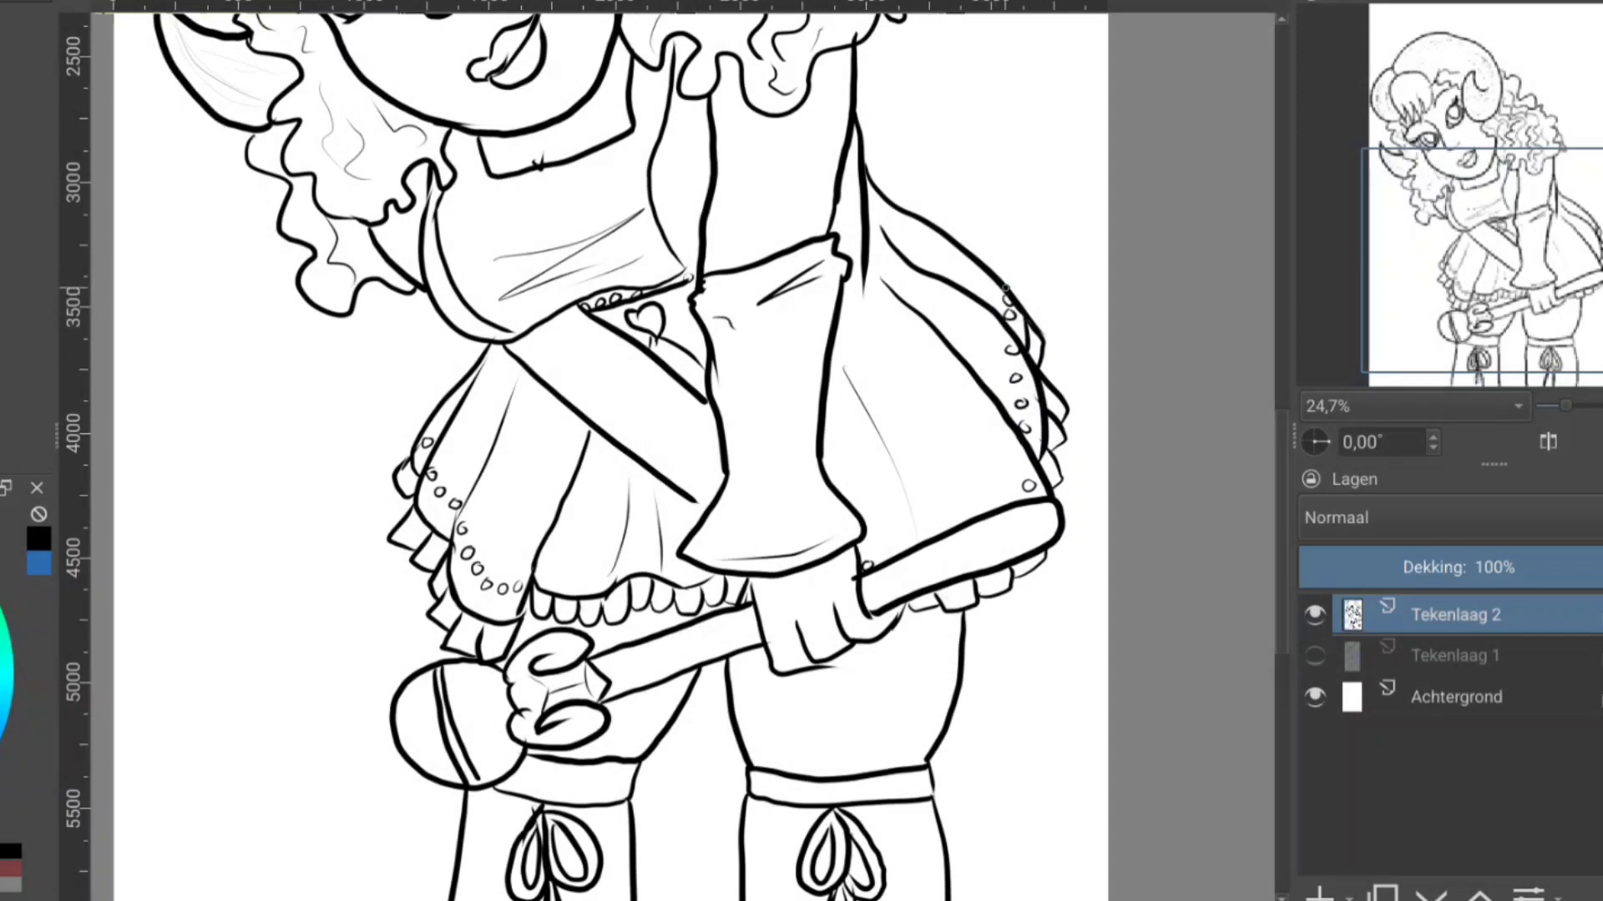
mouse_move(663, 336)
mouse_down()
mouse_move(660, 305)
mouse_move(628, 313)
mouse_move(636, 333)
mouse_up()
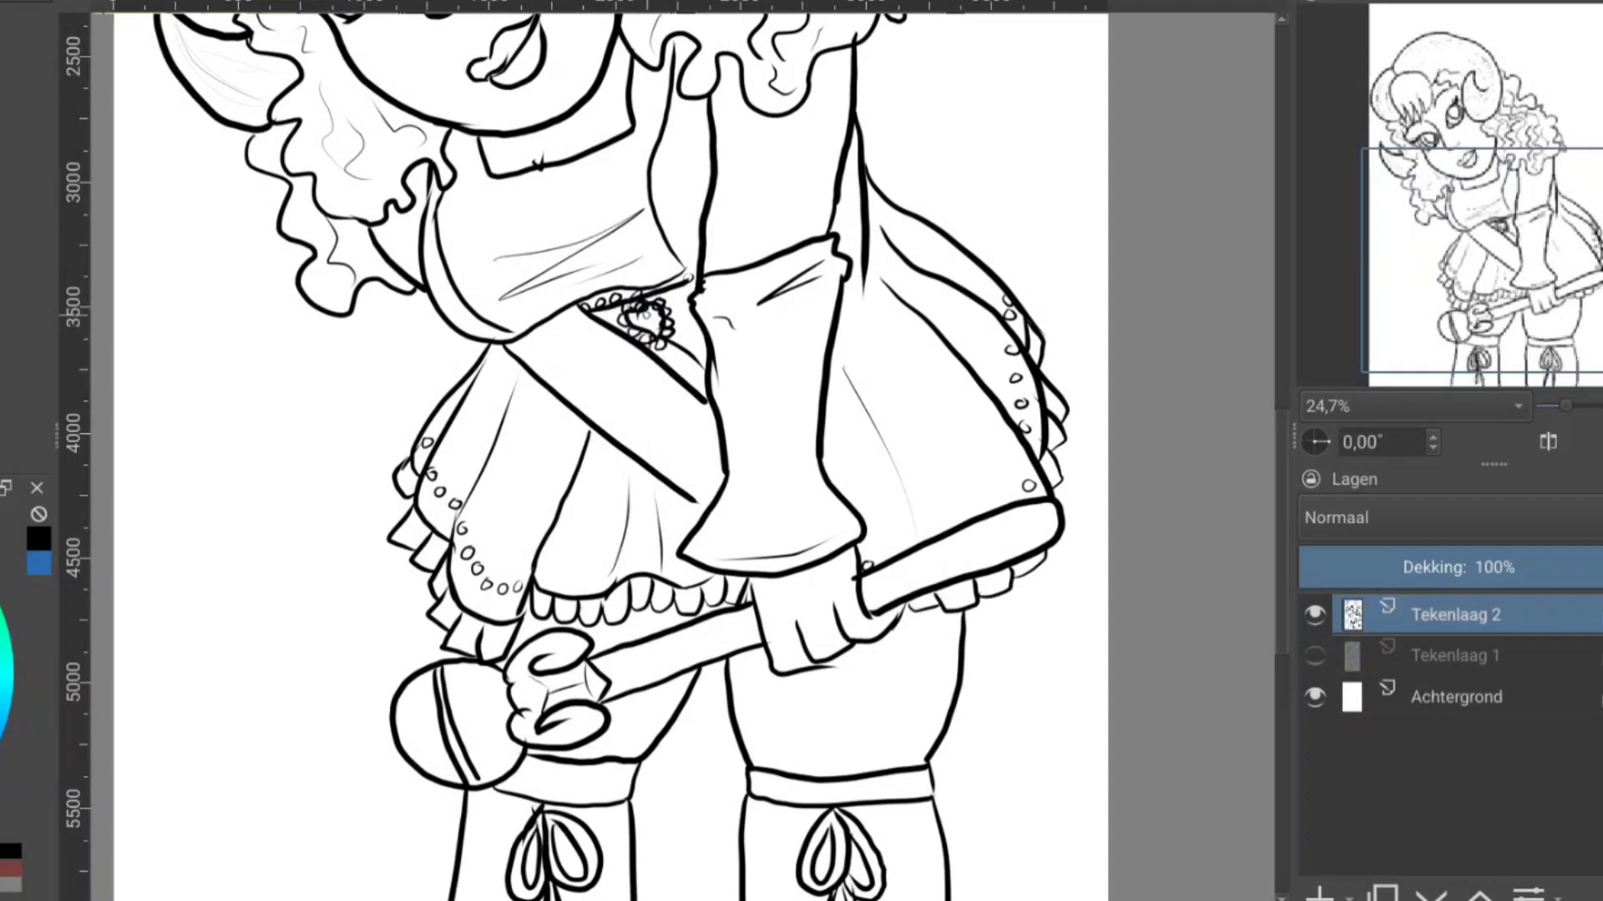
- Draw thin hair strands in the bangs, then zoom out and add a fold line on the sleeve
scroll(601, 450, up, 5)
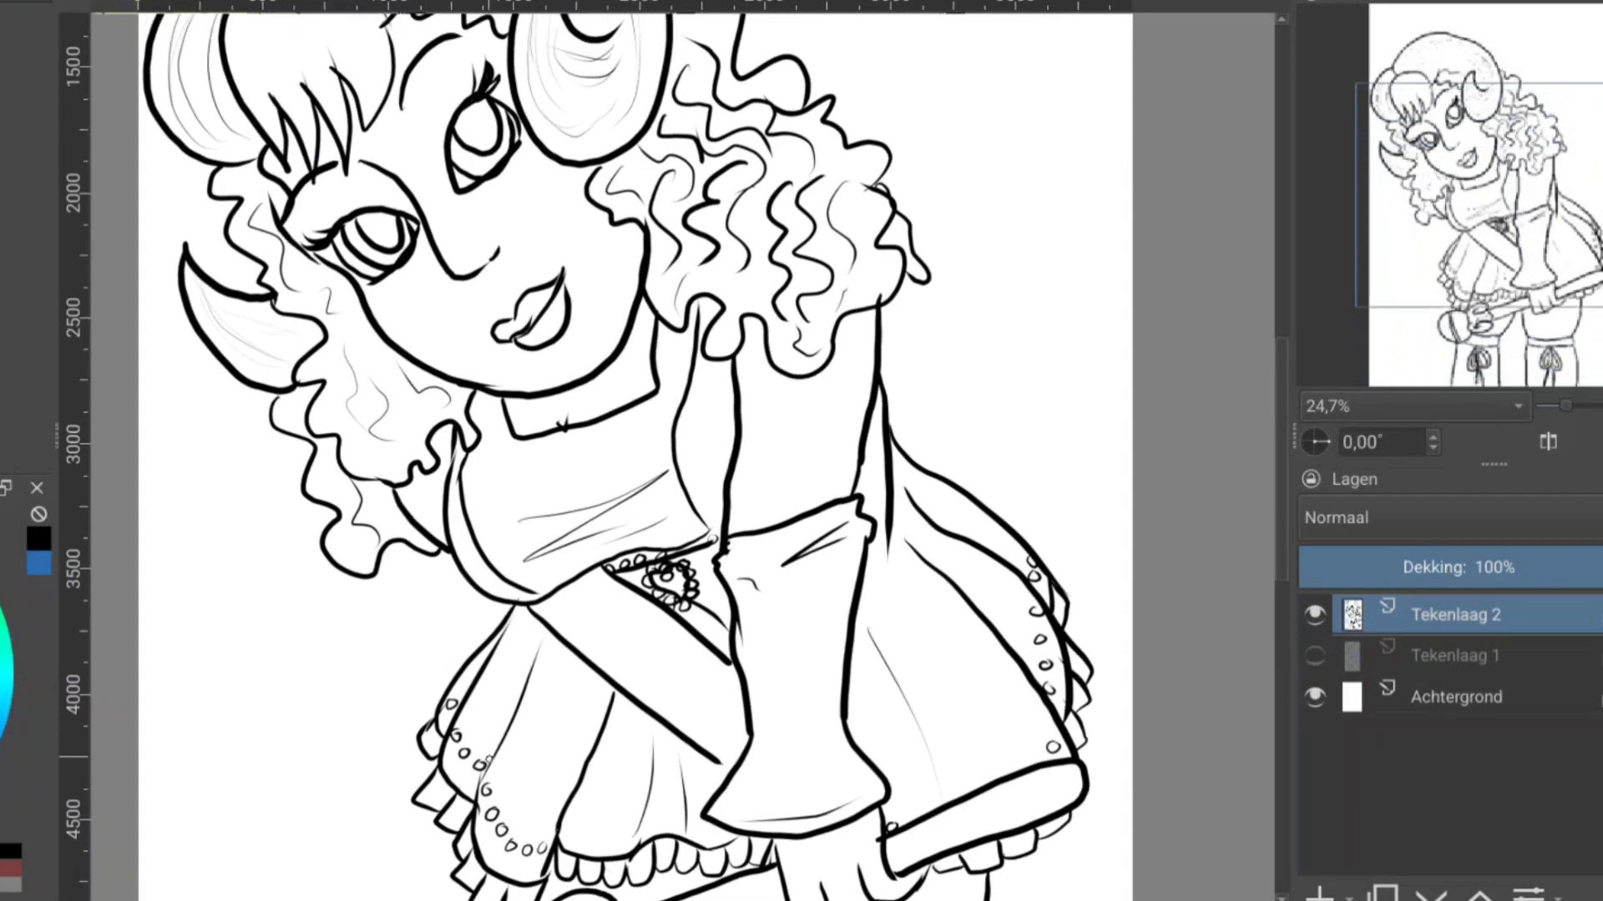
scroll(601, 451, up, 5)
drag(251, 242, 291, 377)
mouse_move(275, 259)
mouse_down()
mouse_move(318, 380)
mouse_move(350, 355)
mouse_up()
drag(333, 213, 371, 335)
drag(359, 257, 374, 329)
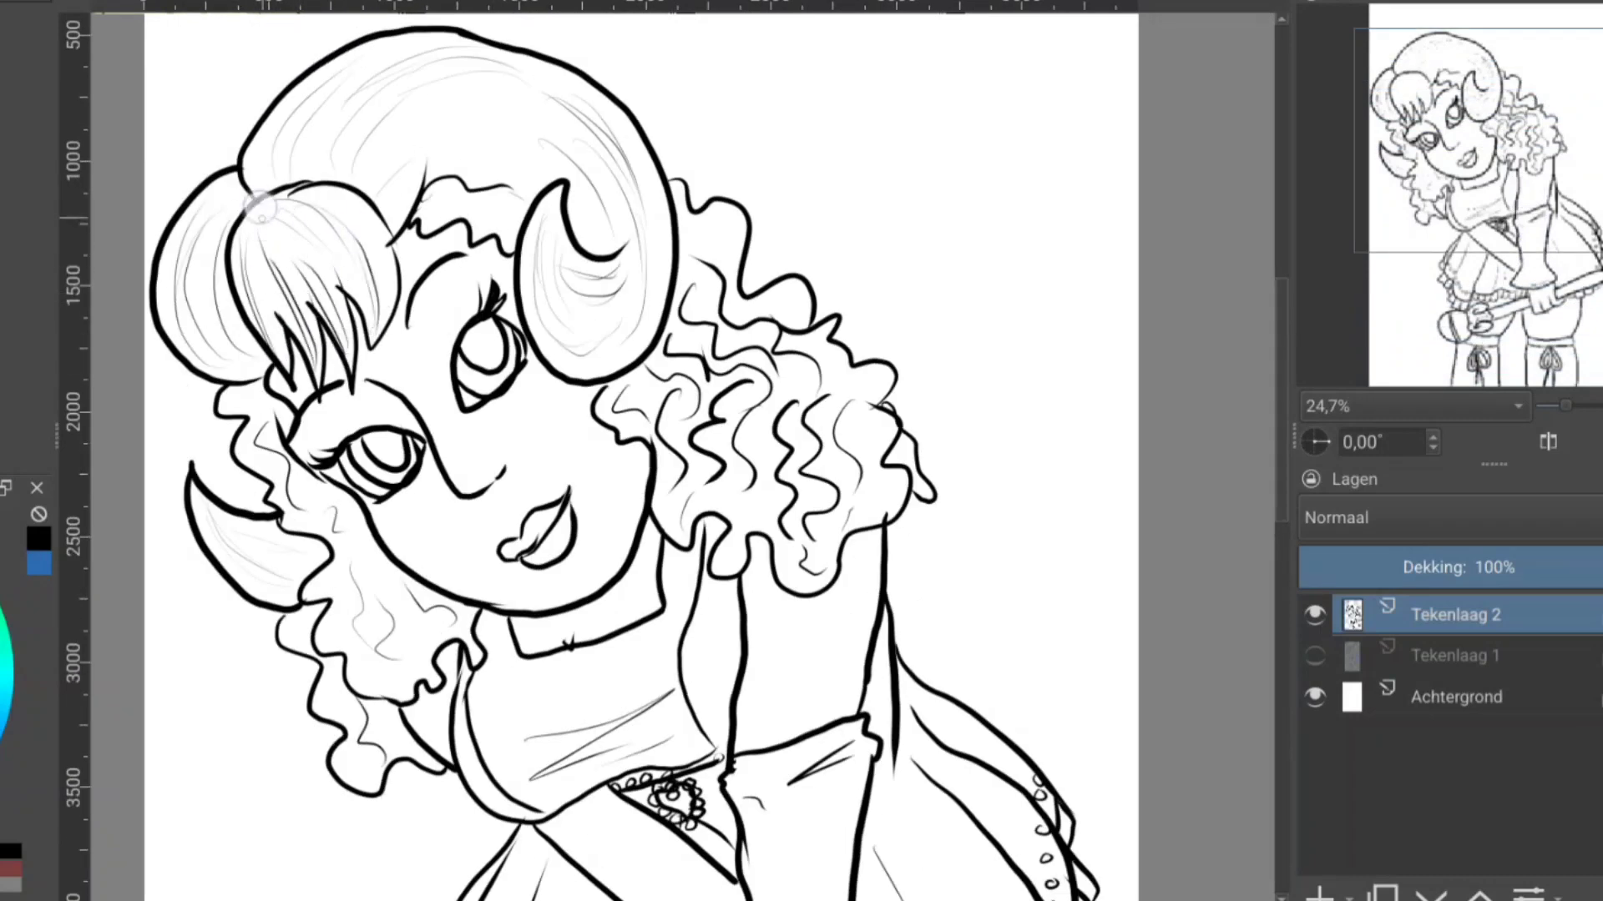
drag(243, 191, 276, 242)
key(minus)
key(minus)
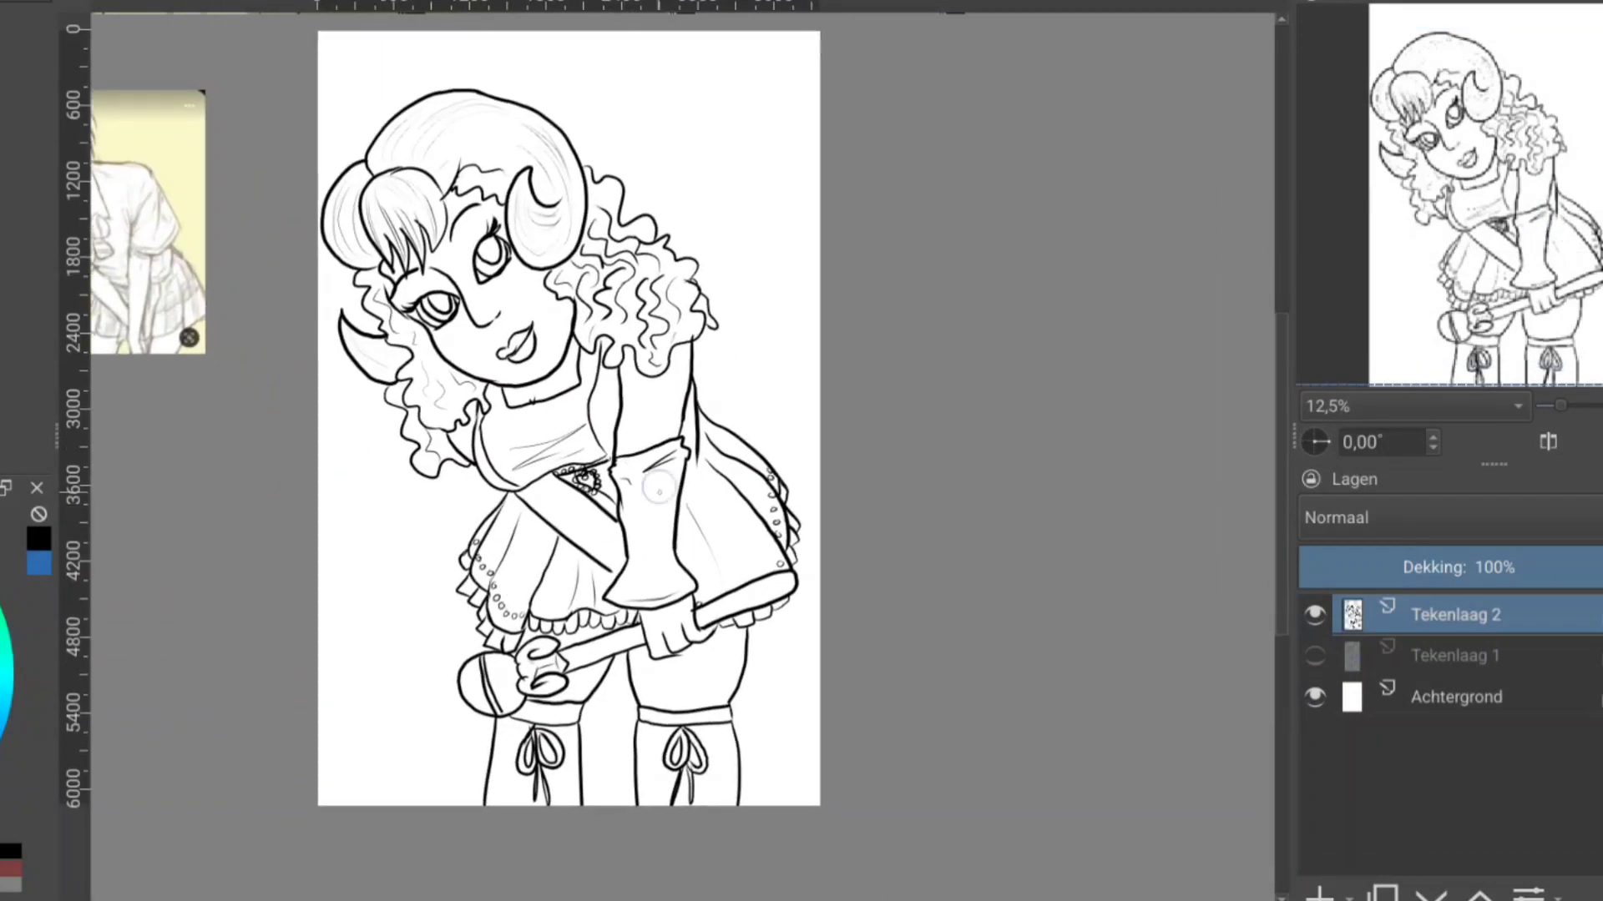
drag(659, 491, 636, 553)
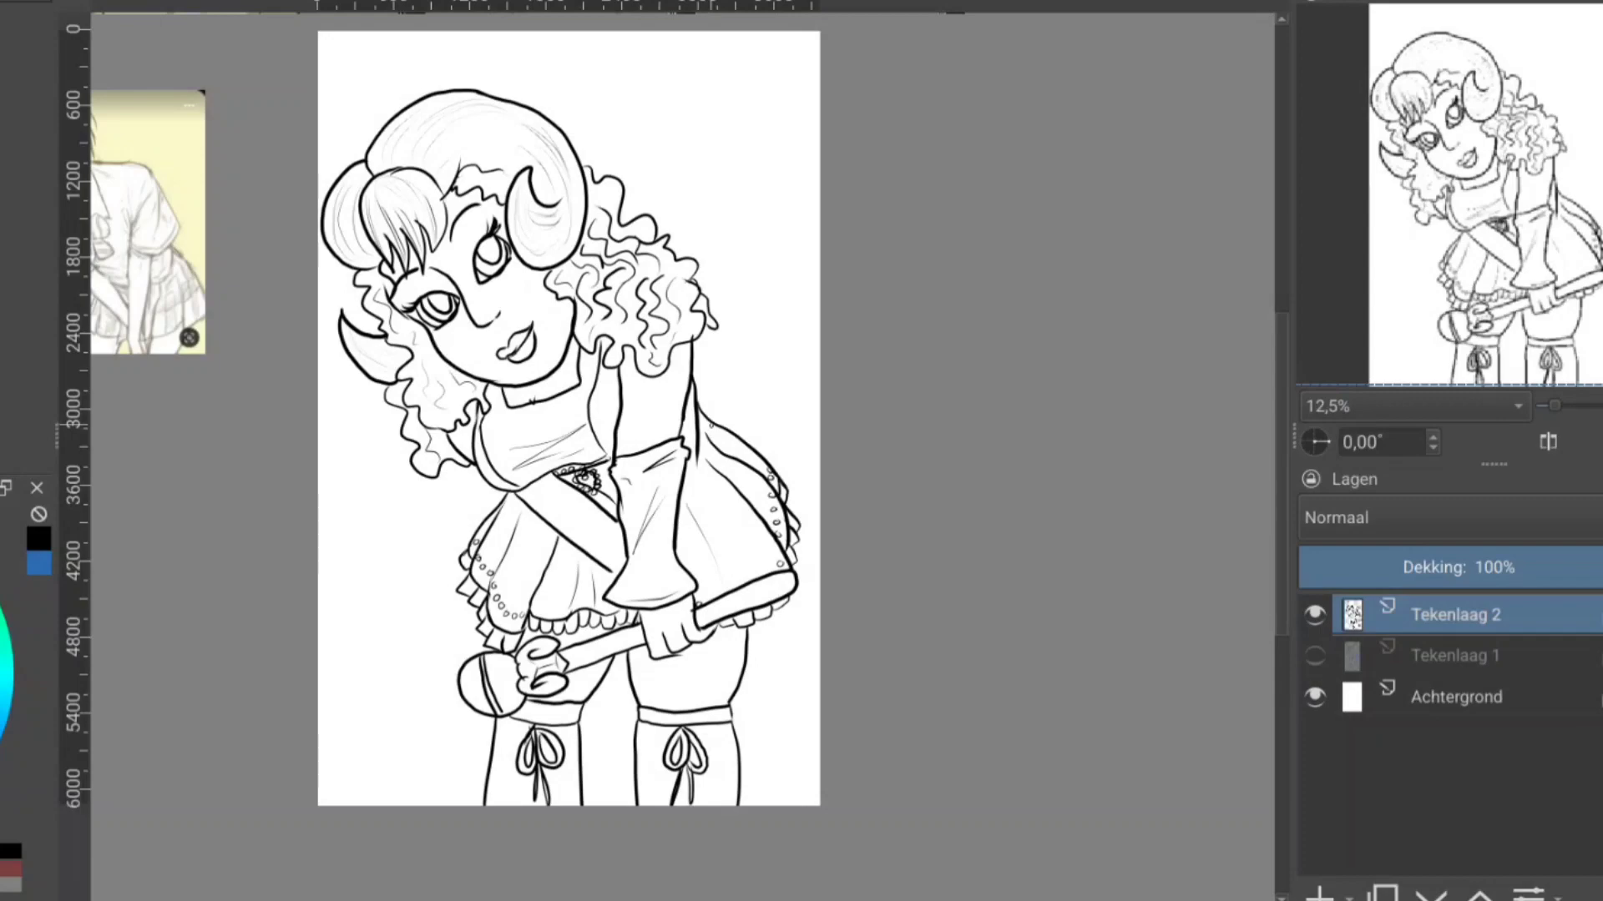